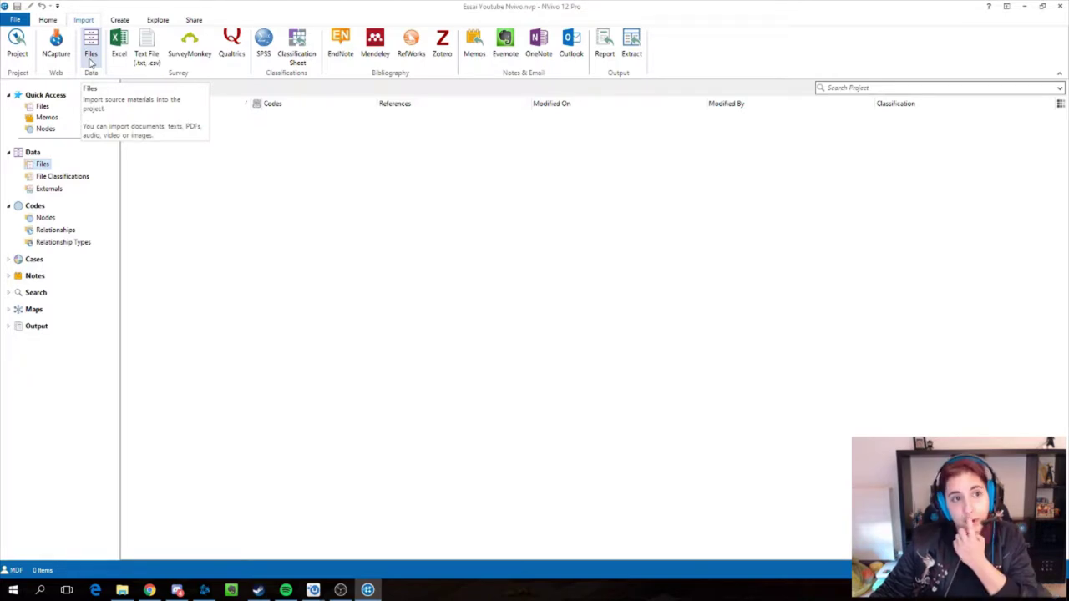
Examine the file types accepted when importing files, browsing the Bureau folder, and leave without importing anything
click(91, 56)
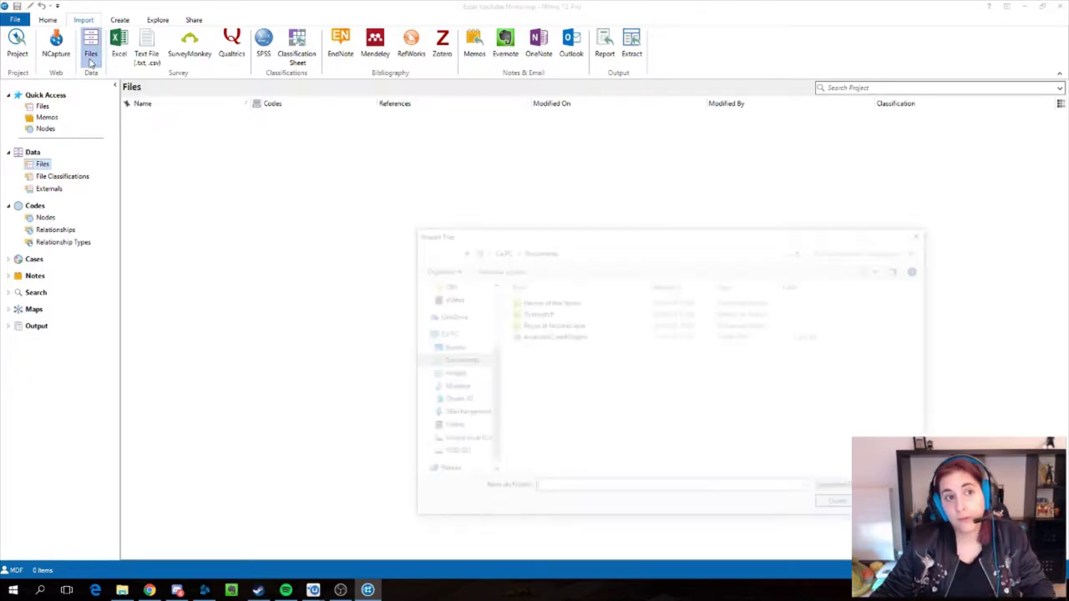
click(446, 347)
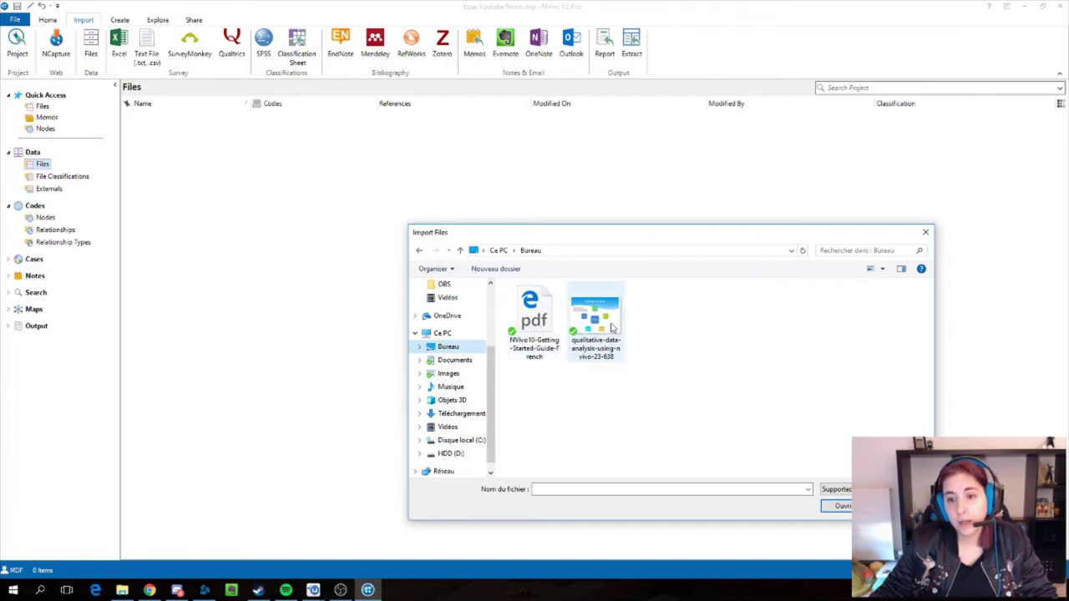
click(835, 490)
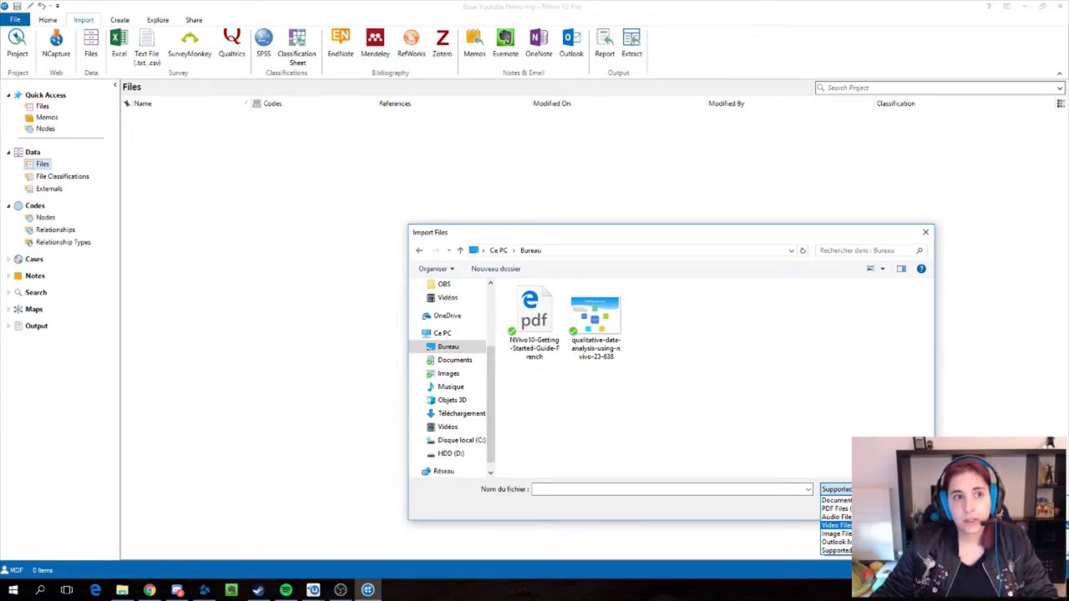
key(Up)
key(Up)
key(Up)
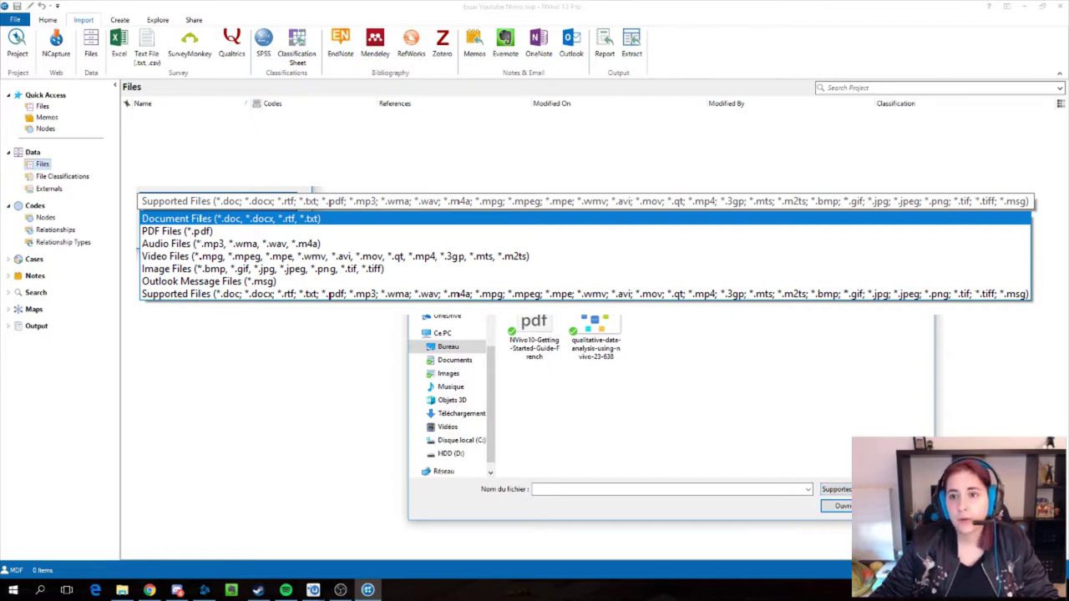
key(Escape)
key(Escape)
click(651, 214)
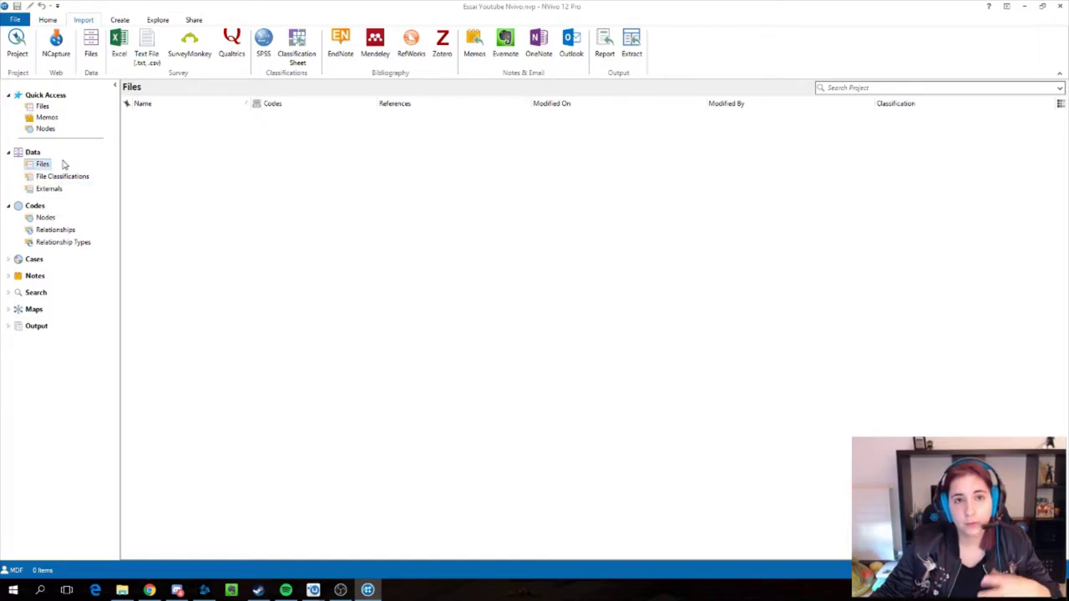
click(30, 280)
click(30, 280)
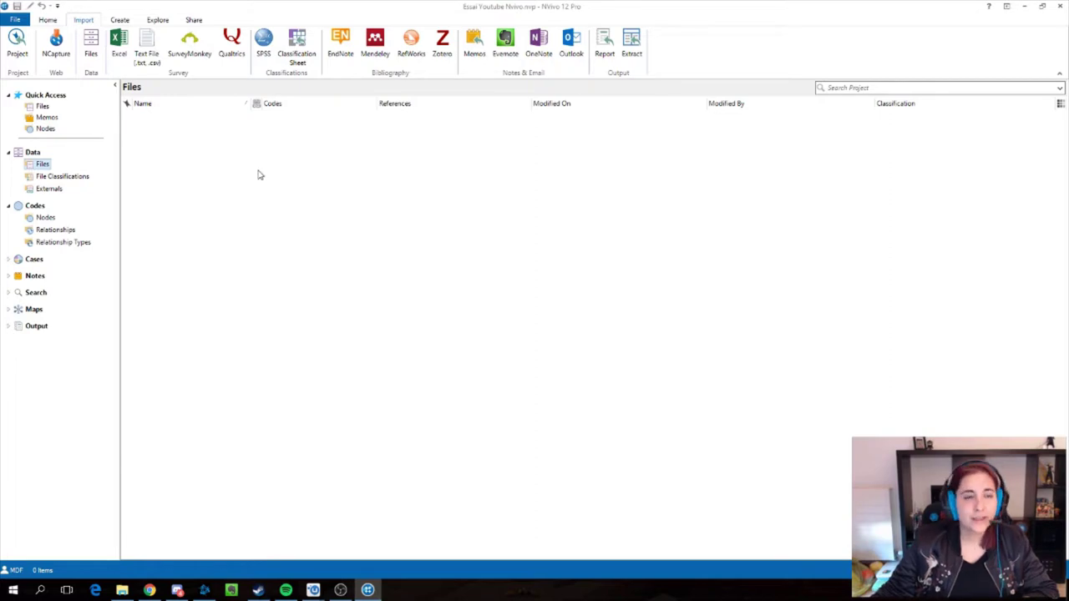
Examine the General and Attribute Values settings offered for a new document without creating one
click(120, 19)
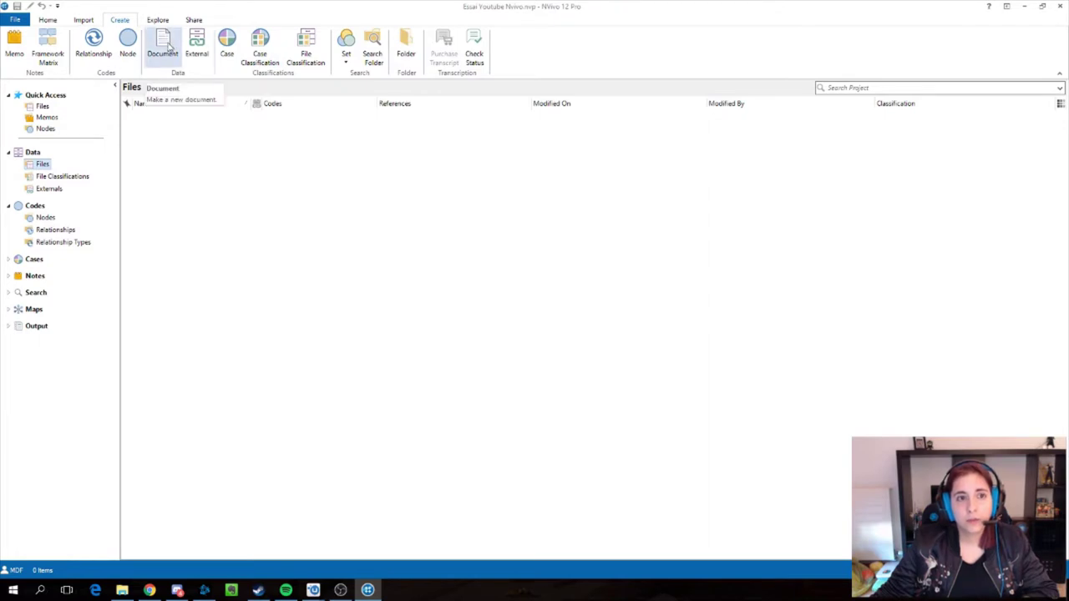
click(170, 49)
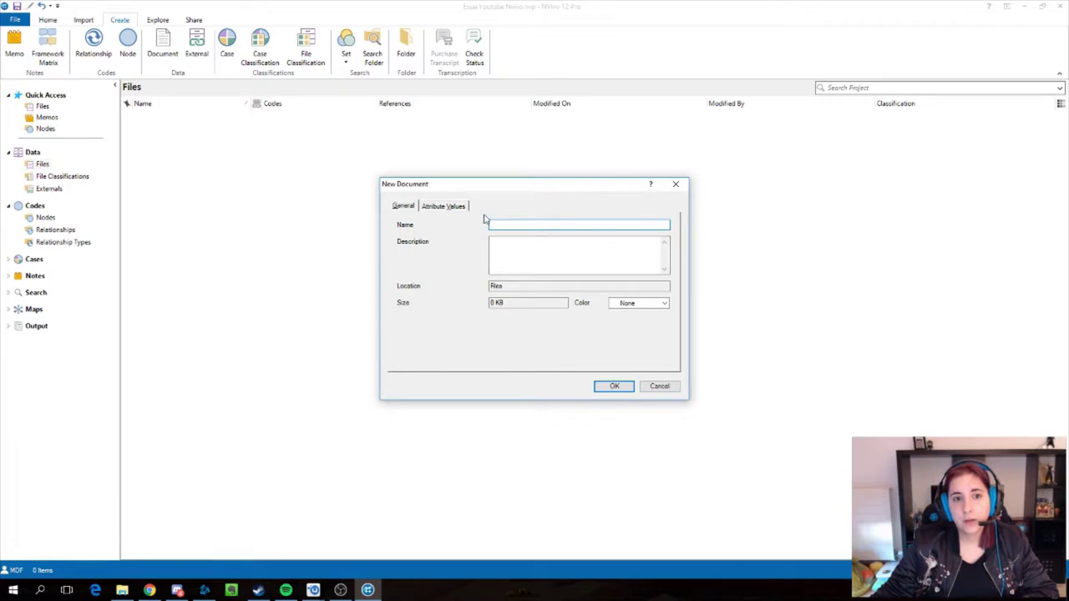
click(449, 213)
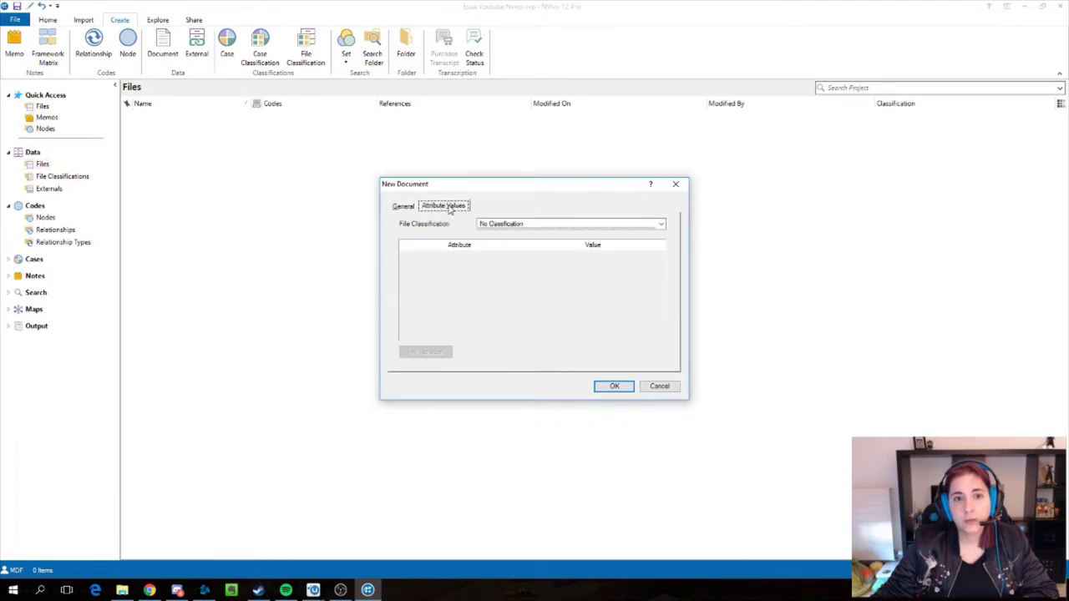
click(406, 209)
click(676, 184)
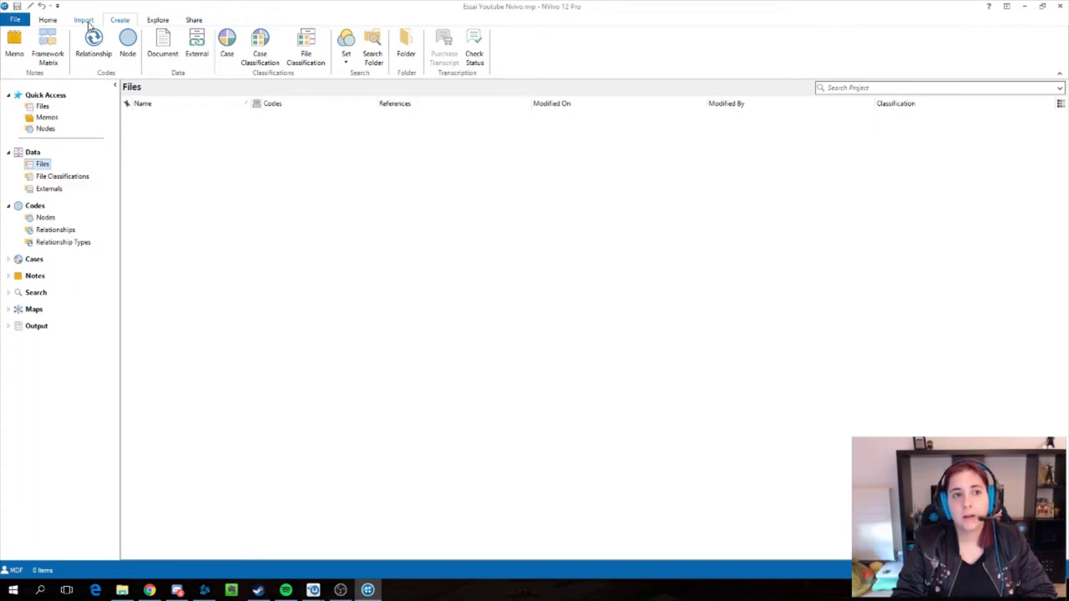
click(84, 20)
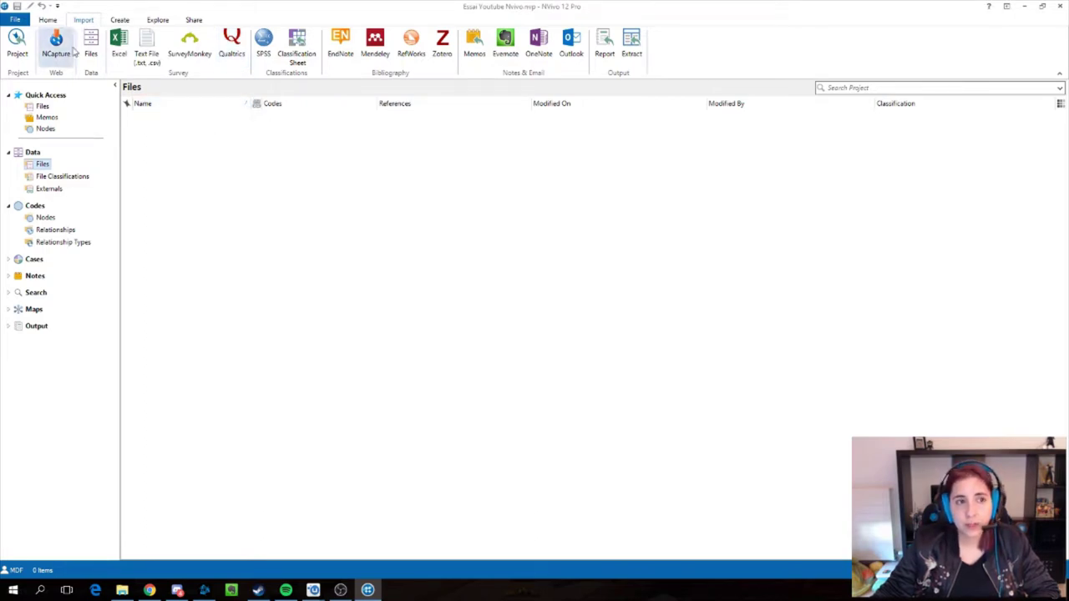
right_click(44, 167)
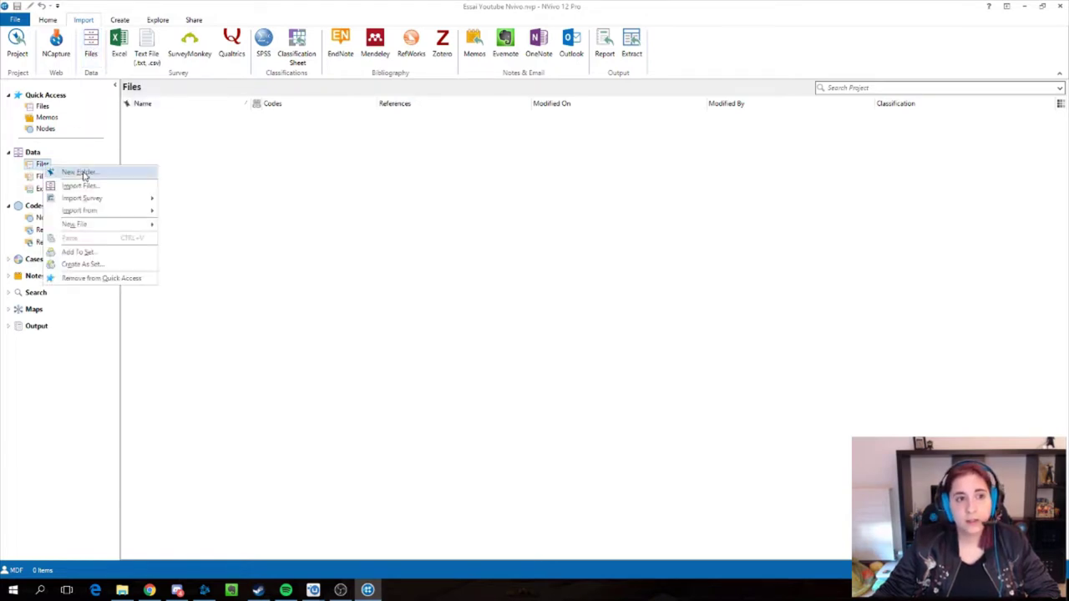
right_click(38, 167)
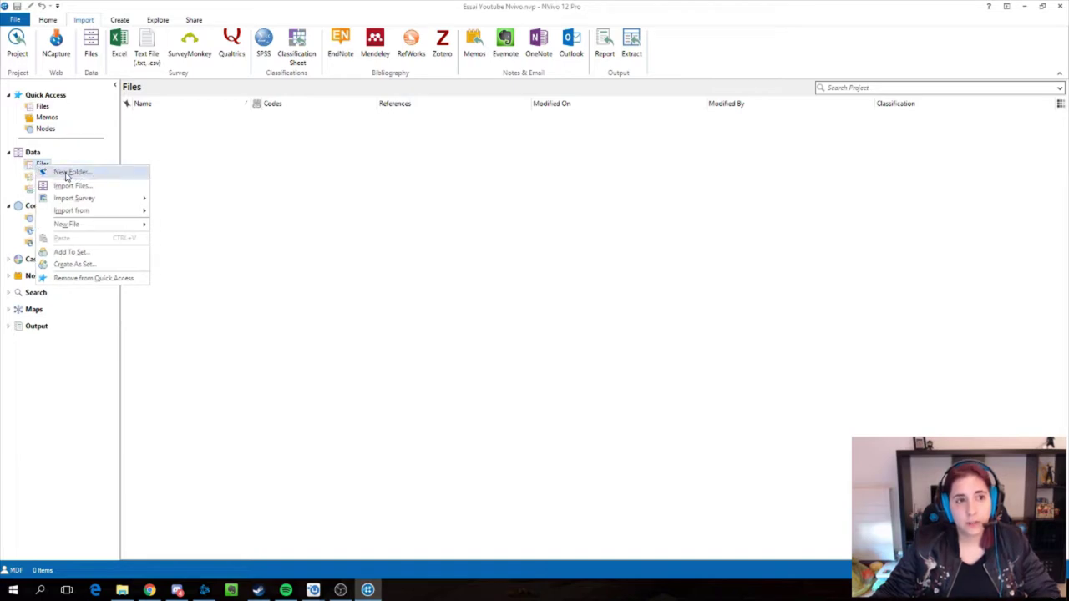
click(120, 20)
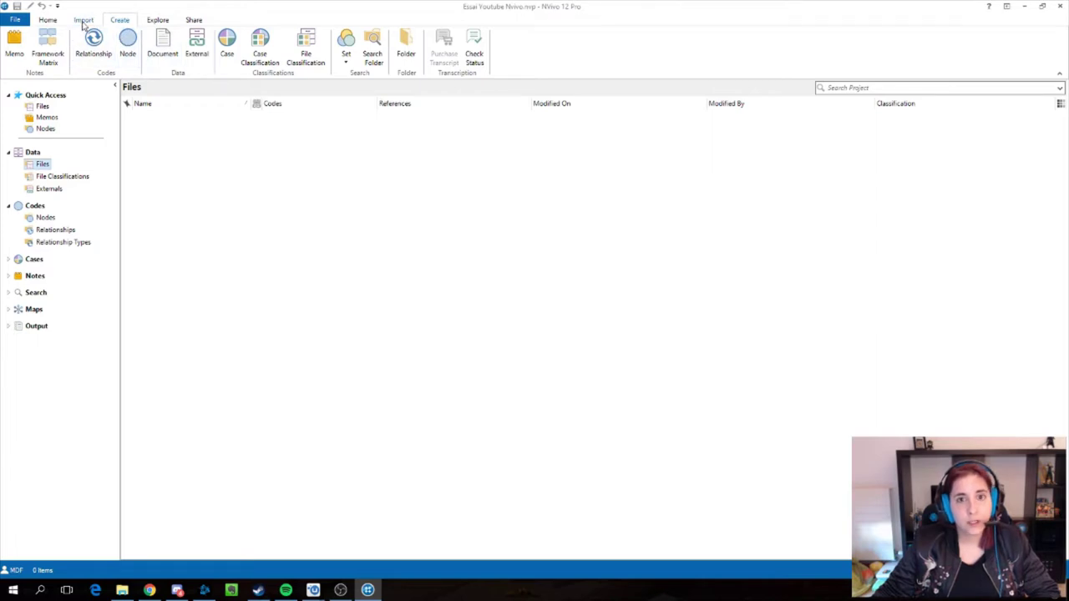
click(84, 21)
Create a new folder named "A traiter" under Files in the project's data, leaving its description empty
right_click(38, 167)
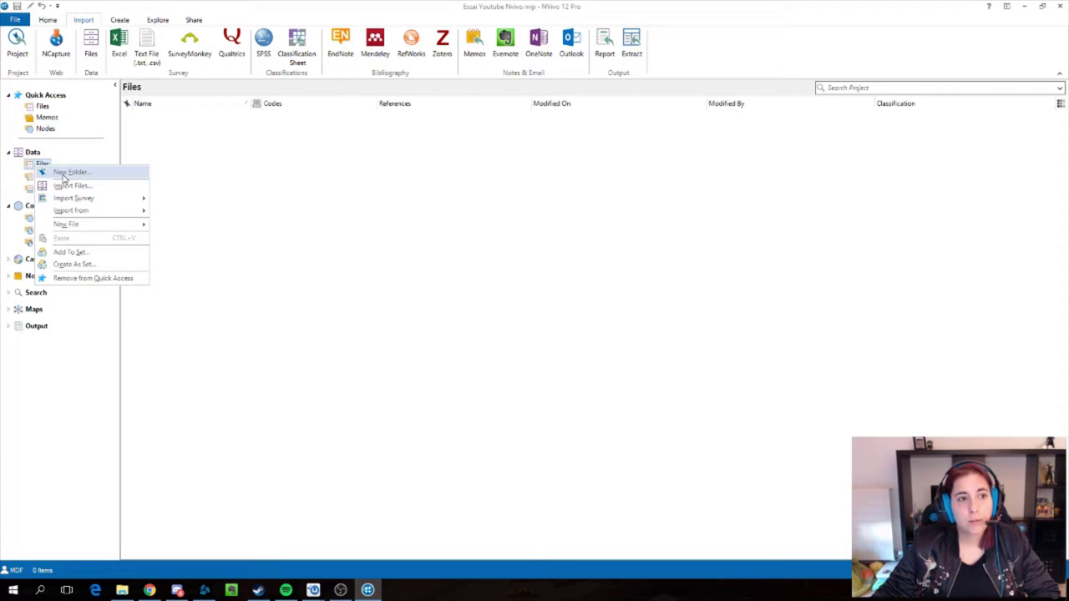
click(71, 173)
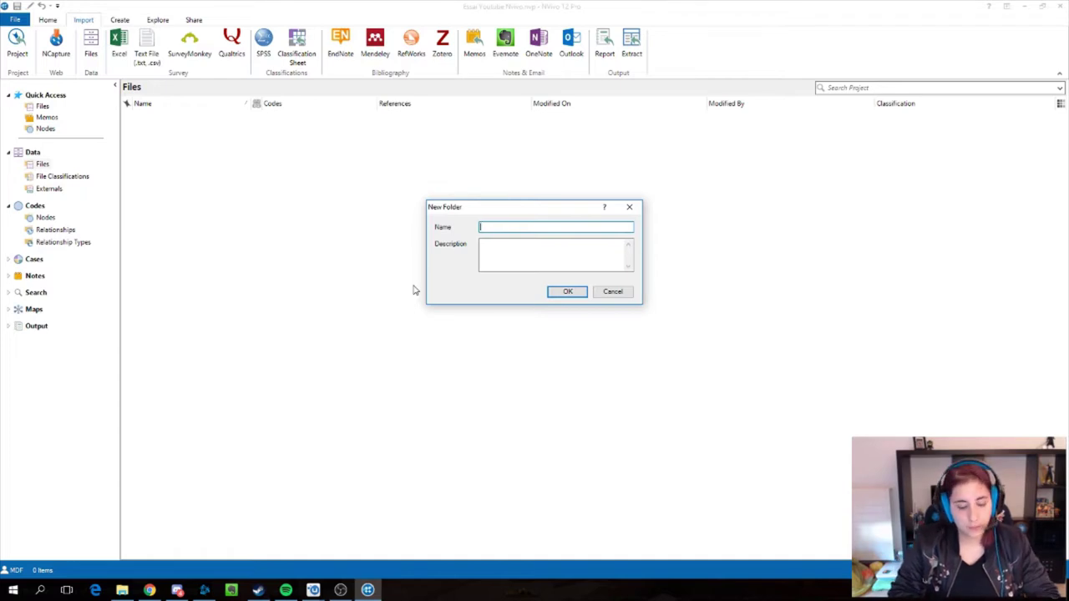
text(At)
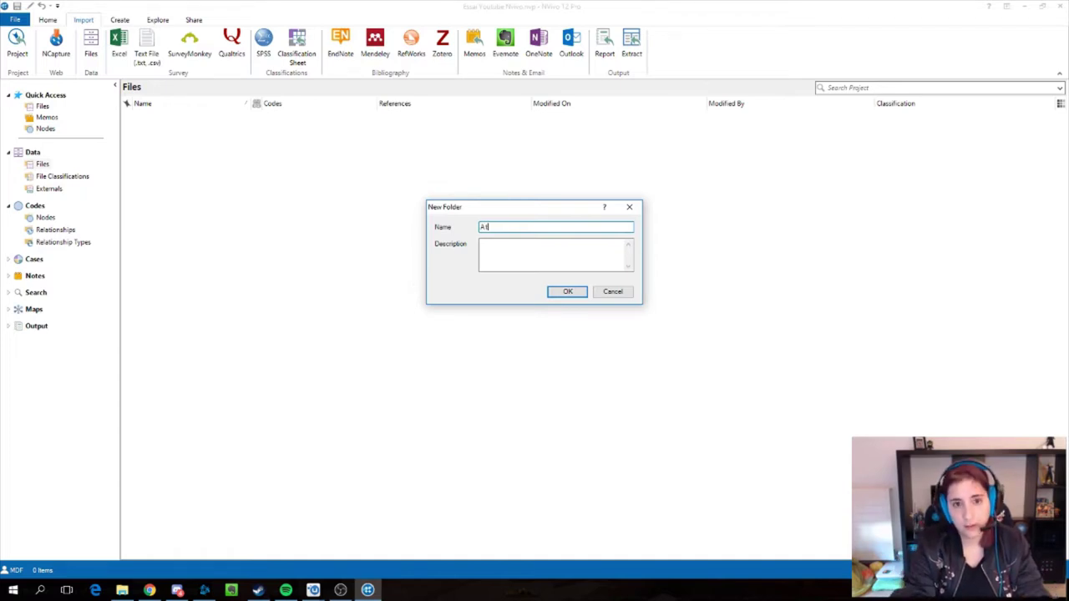
text(tender)
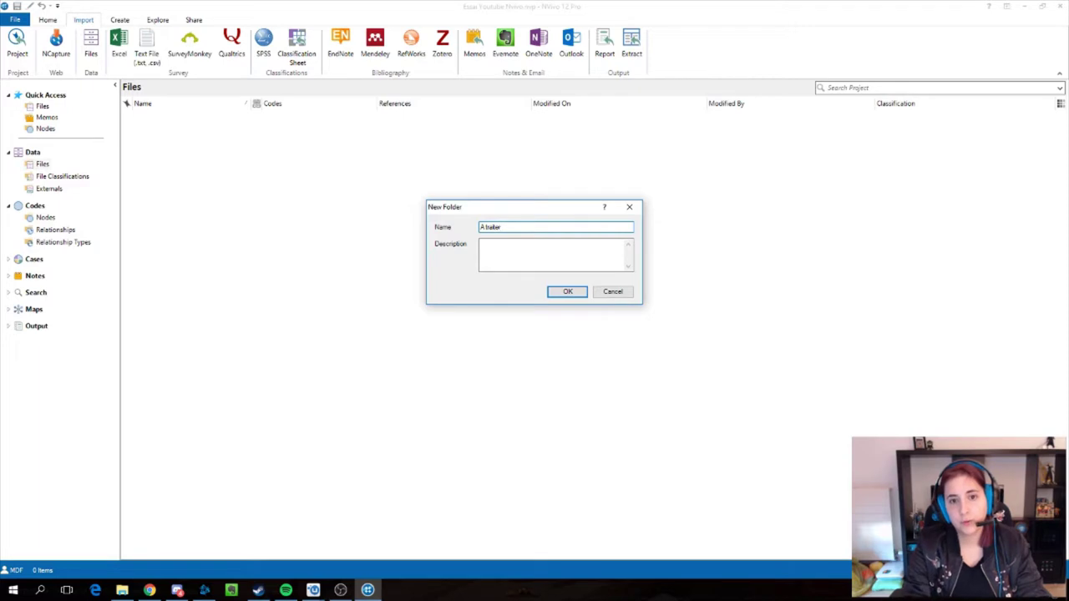
click(497, 251)
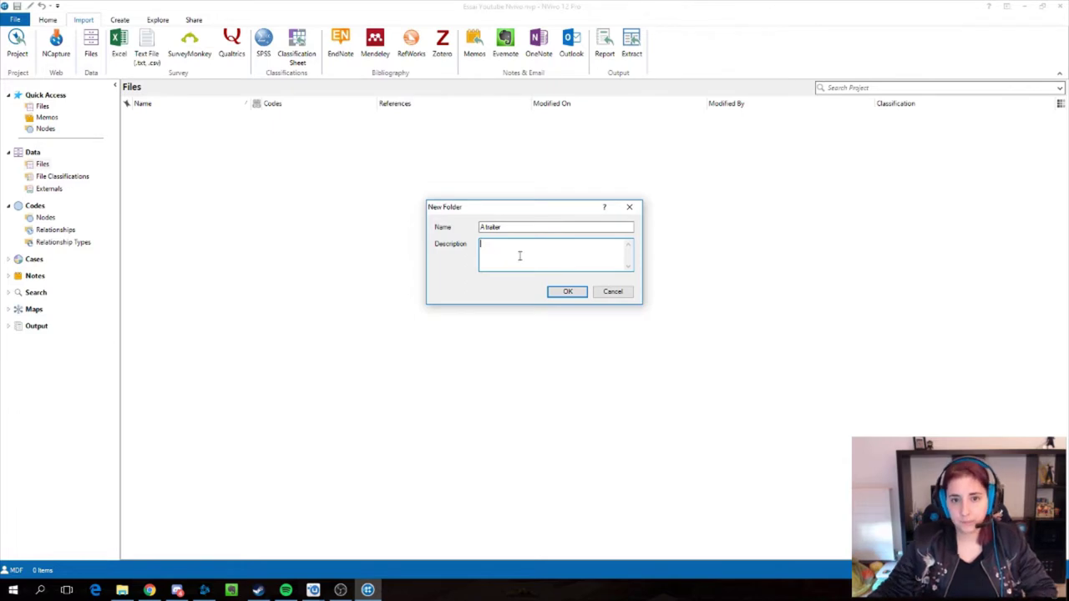
click(563, 291)
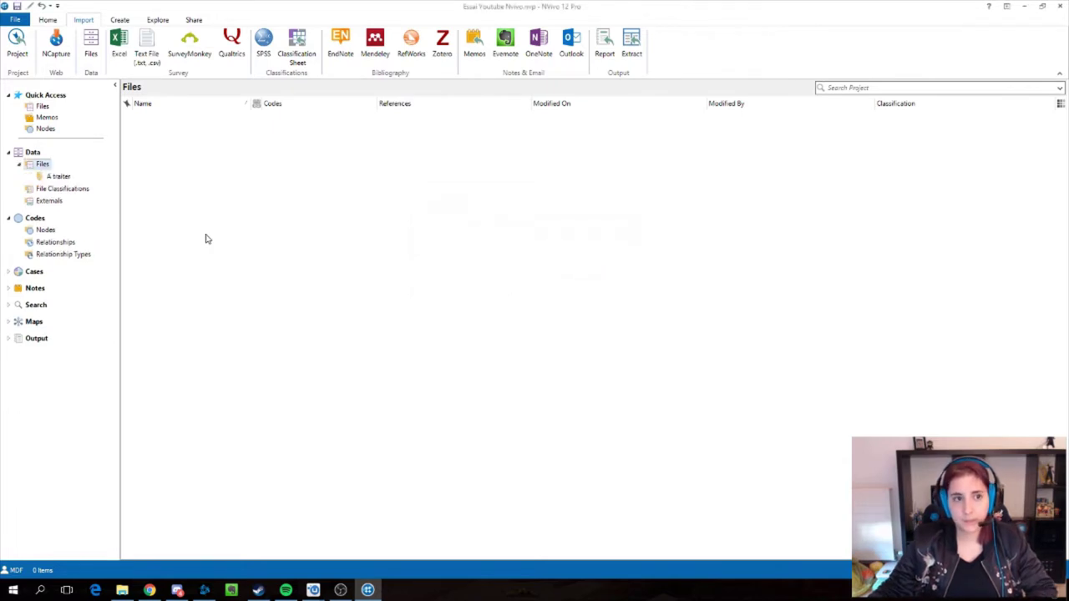
right_click(39, 167)
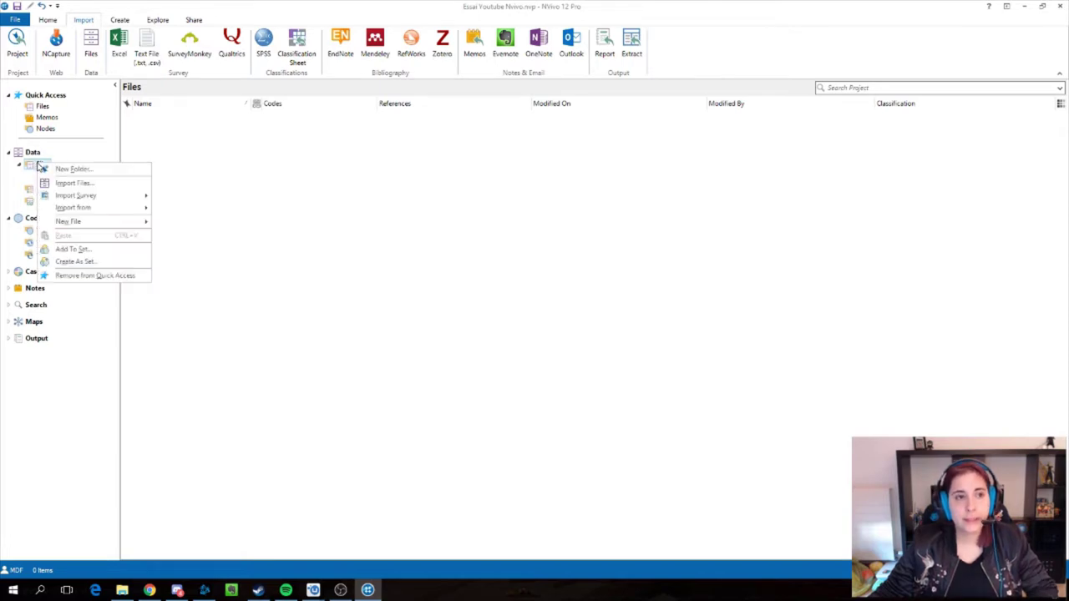
click(63, 170)
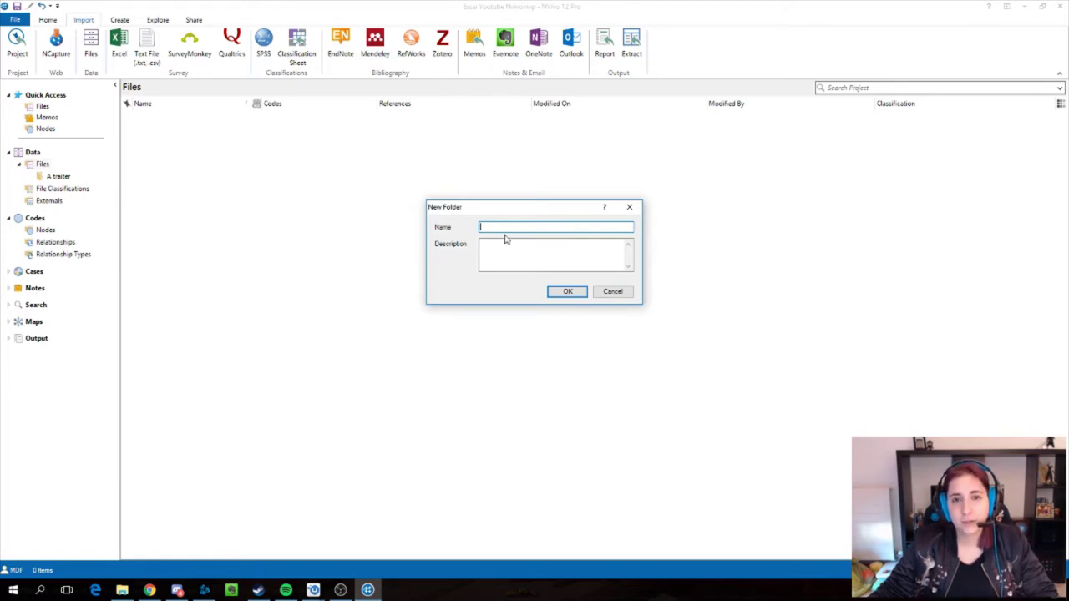
click(629, 207)
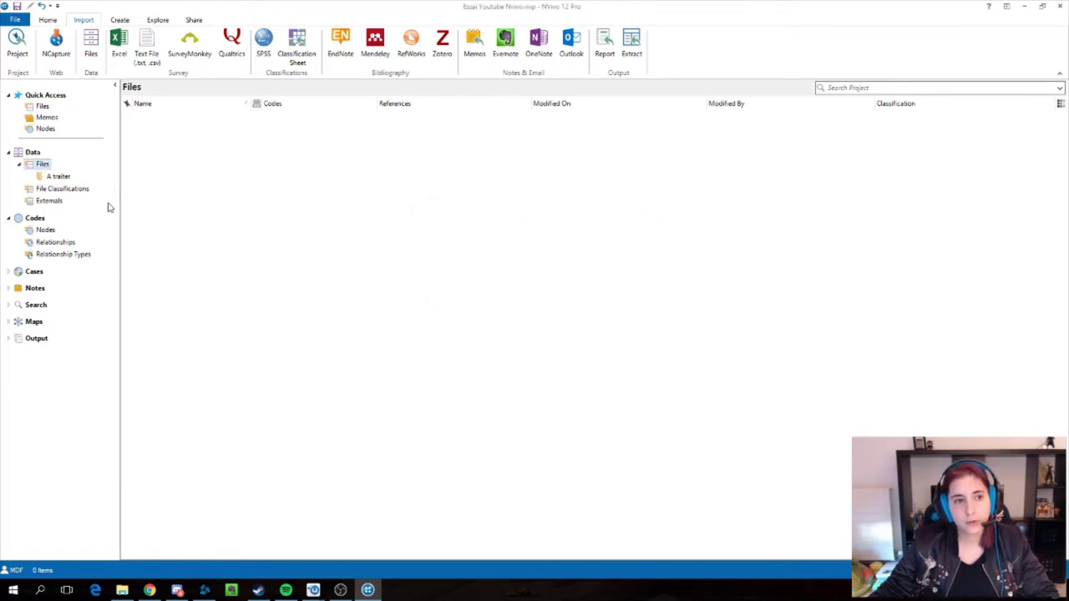
Import the PDF NVivo10-Getting-Started-Guide-French from the Bureau folder into the "A traiter" folder, without creating a case for it
click(55, 177)
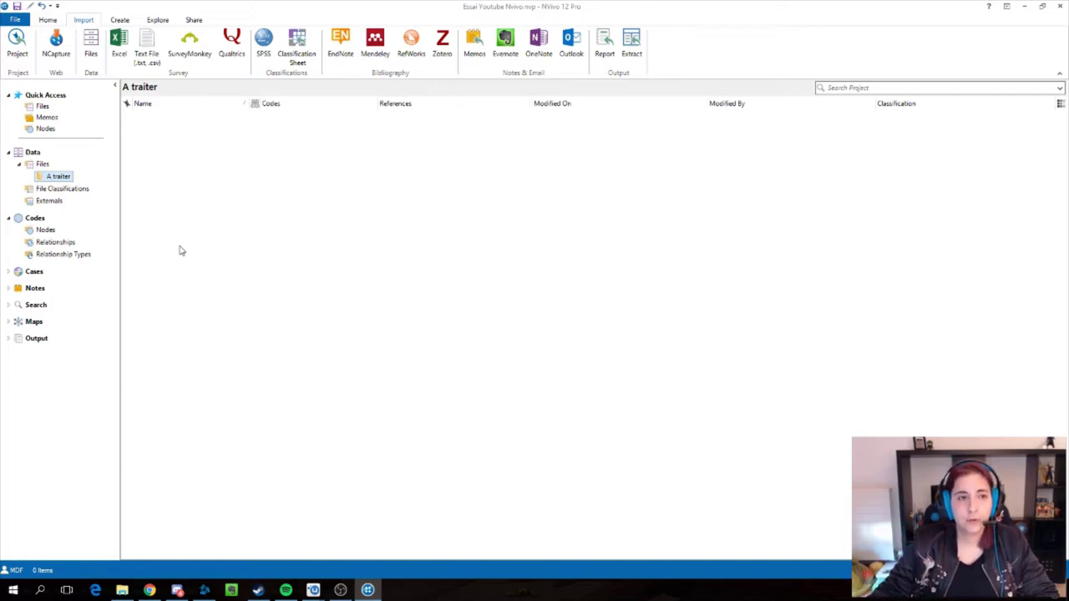
click(90, 55)
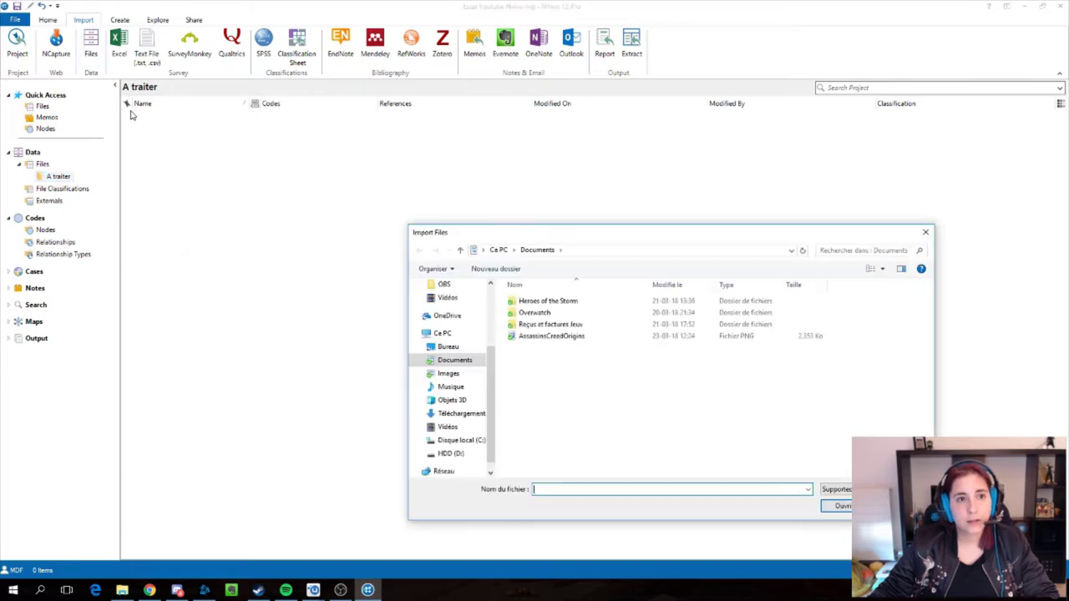
click(448, 347)
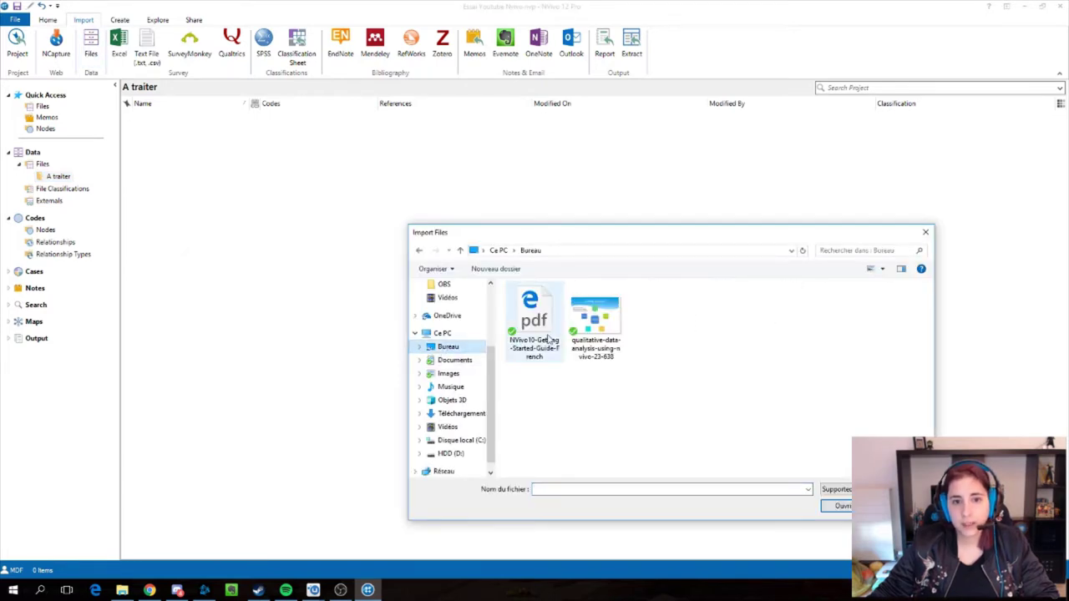
click(526, 317)
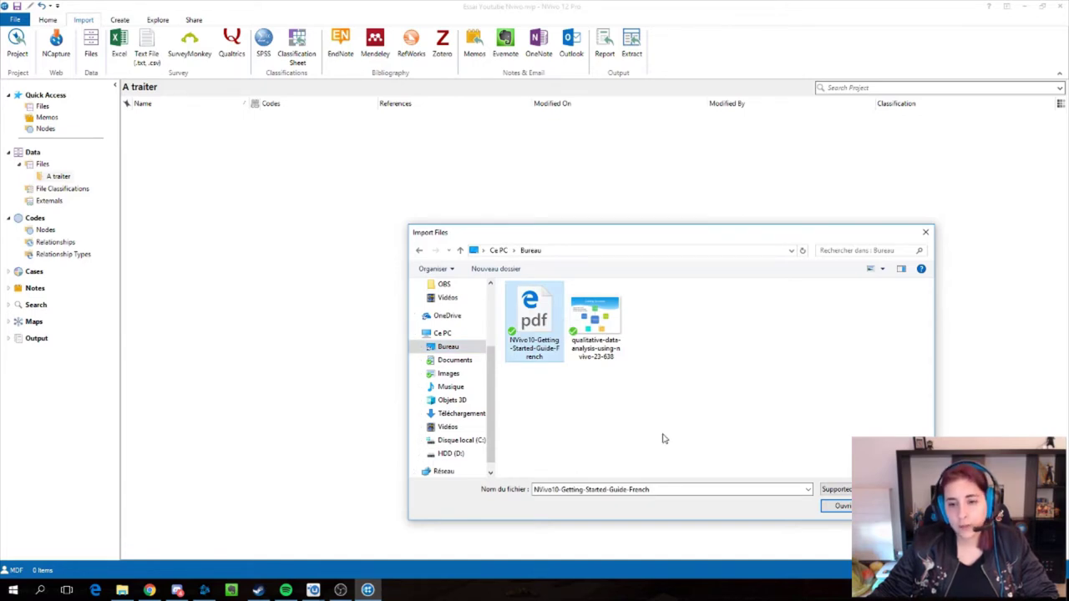
click(842, 506)
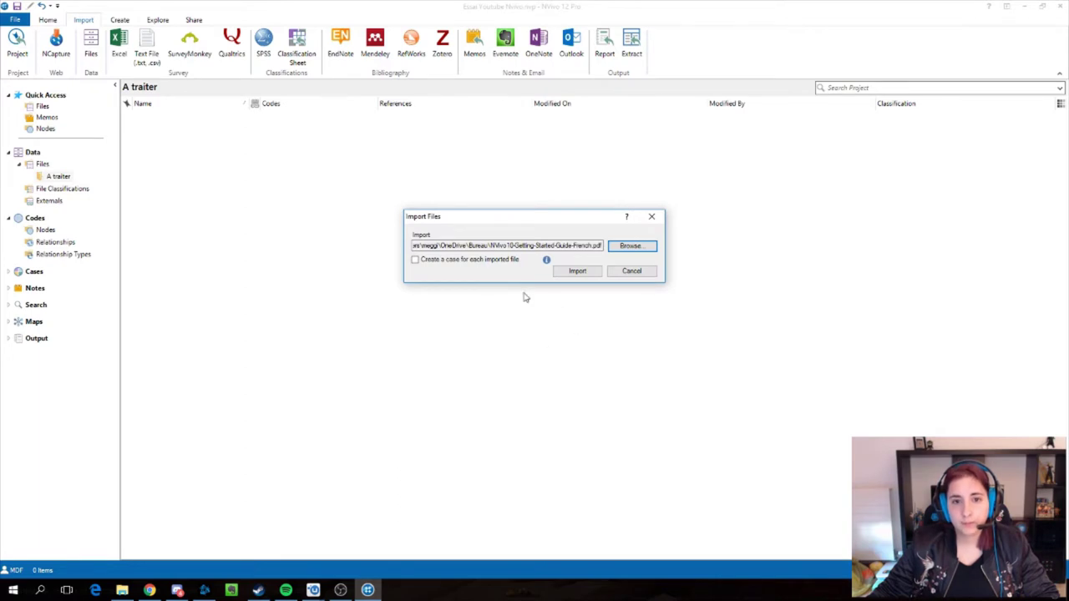
click(577, 272)
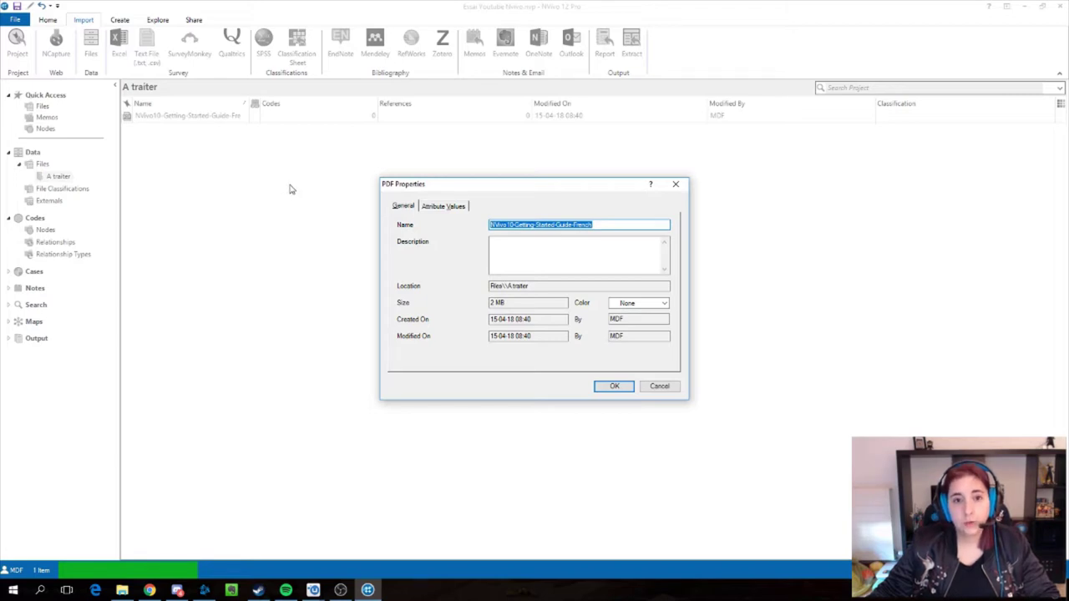
Add the prefix "QSR_" to the imported PDF's name so it reads QSR_NVivo10-Getting-Started-Guide-French
click(491, 224)
text(QSR)
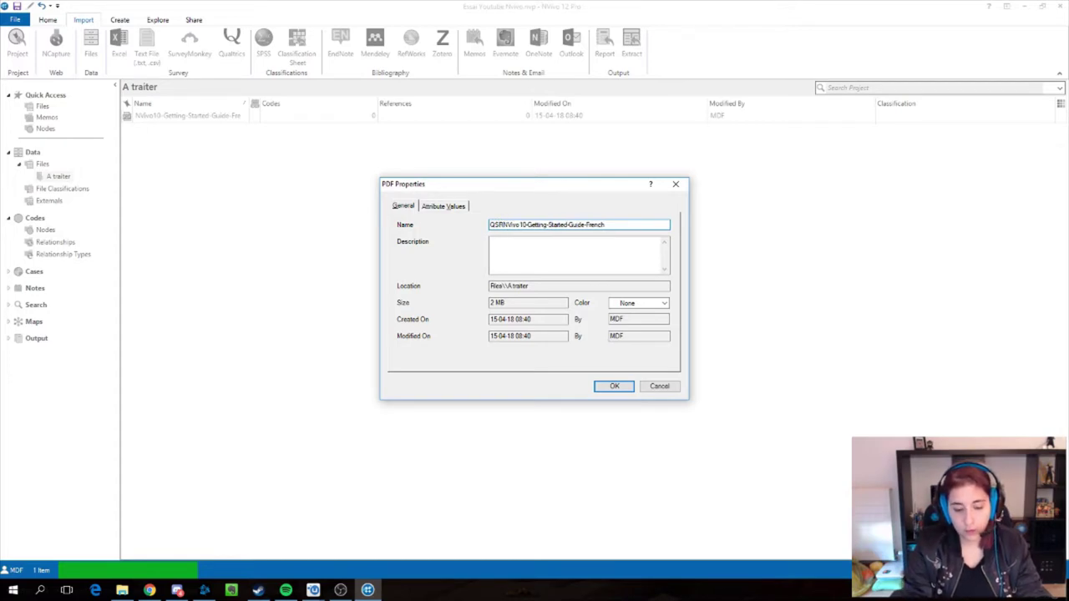
key(BackSpace)
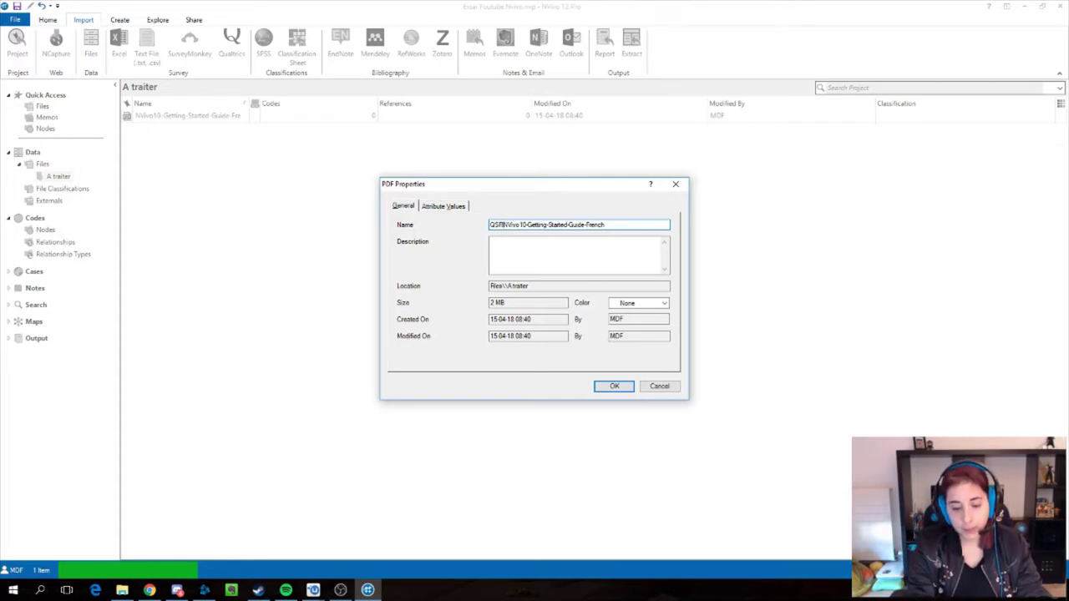
text(_)
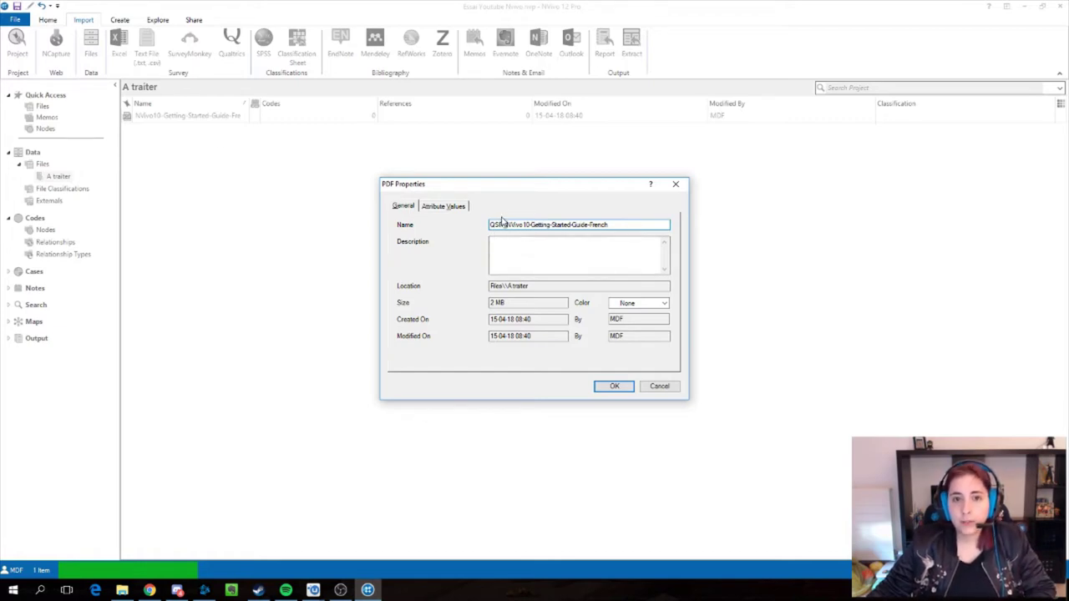
drag(490, 225, 613, 226)
click(610, 225)
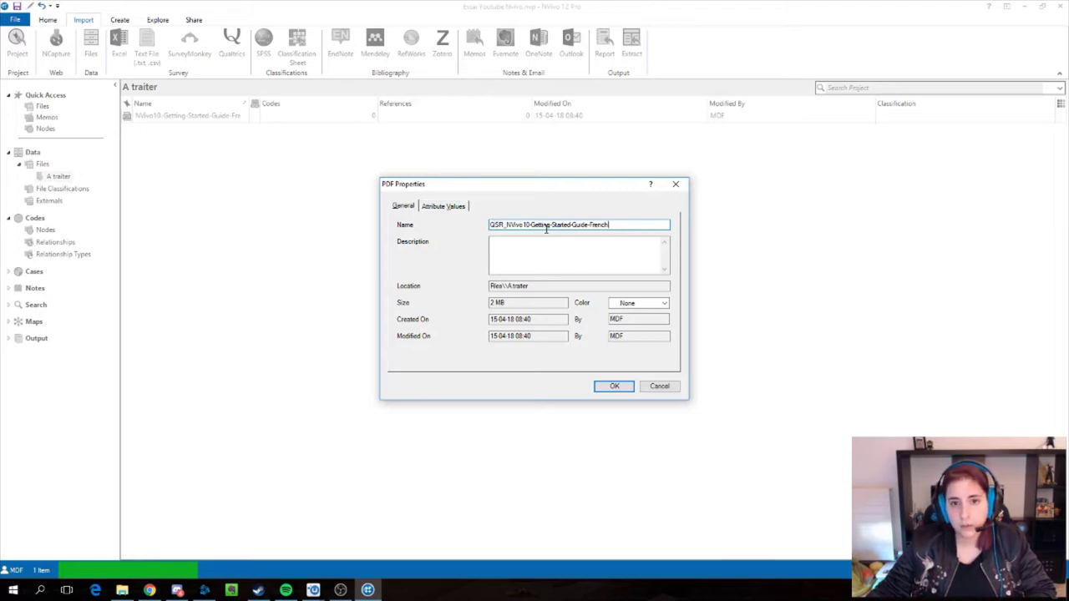
mouse_move(505, 224)
mouse_down()
mouse_move(518, 224)
mouse_move(502, 225)
mouse_up()
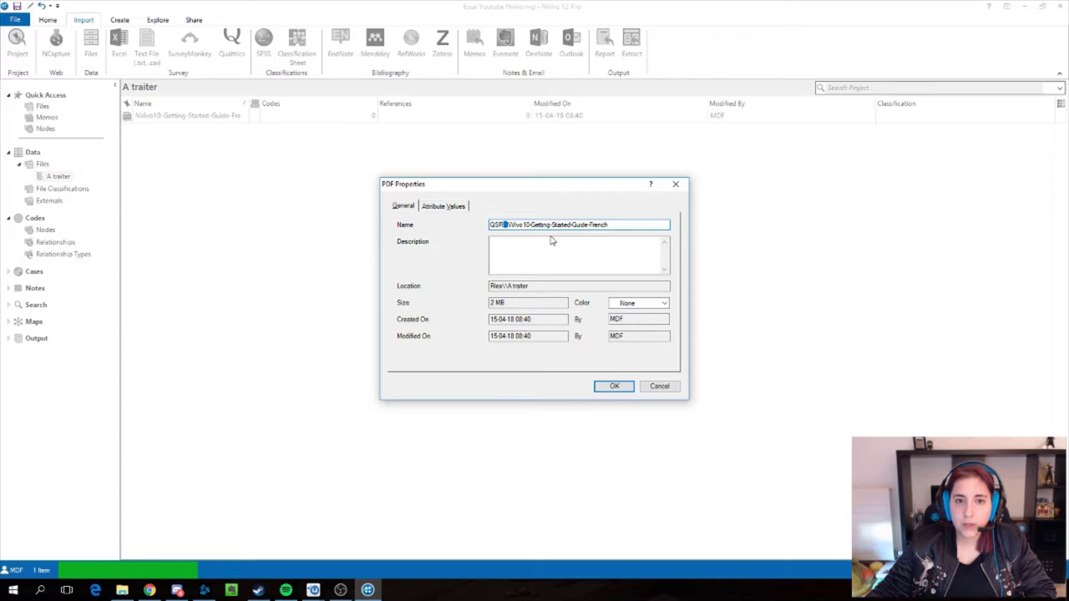
click(521, 225)
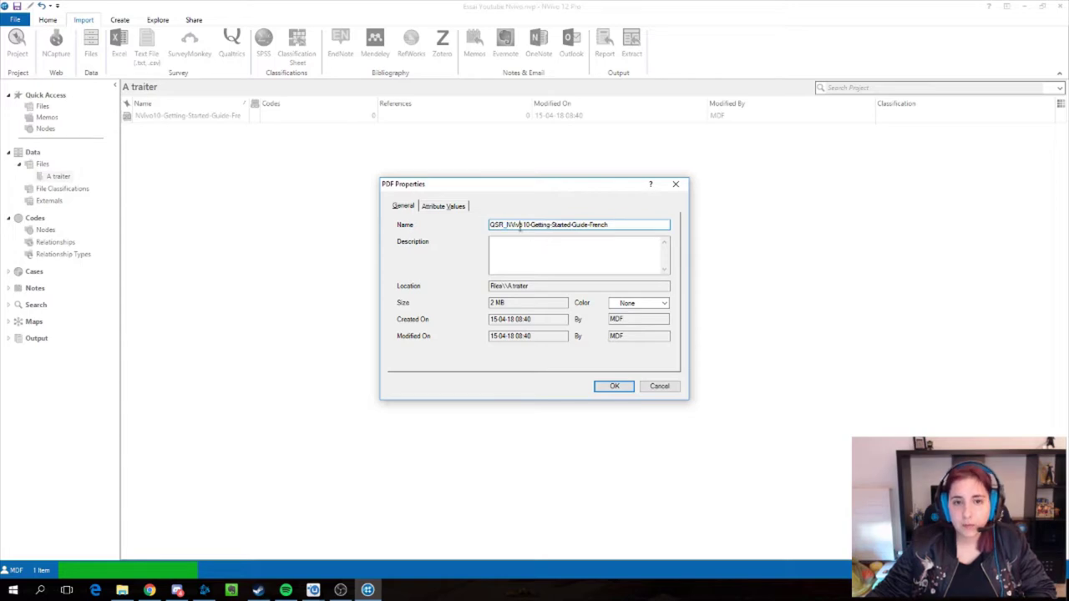
drag(612, 223, 500, 224)
click(612, 225)
drag(612, 225, 484, 224)
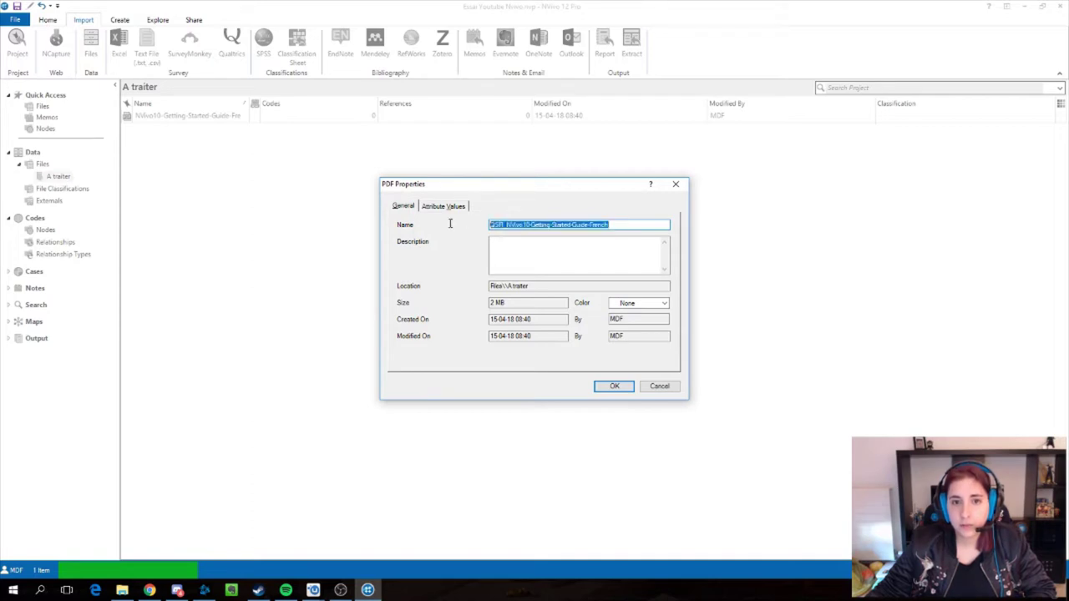
click(624, 228)
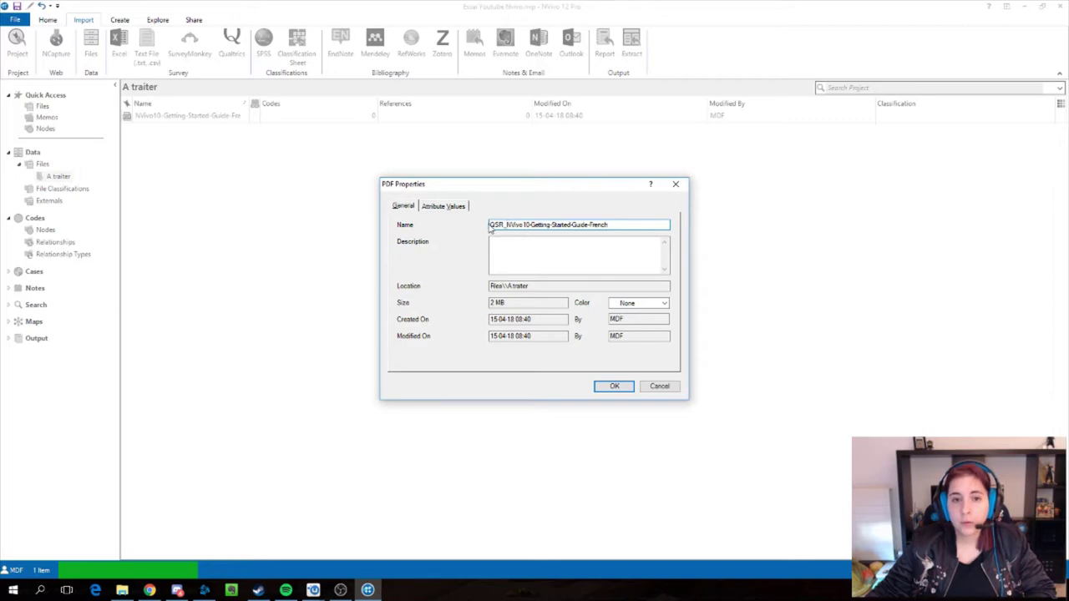
drag(491, 223, 615, 226)
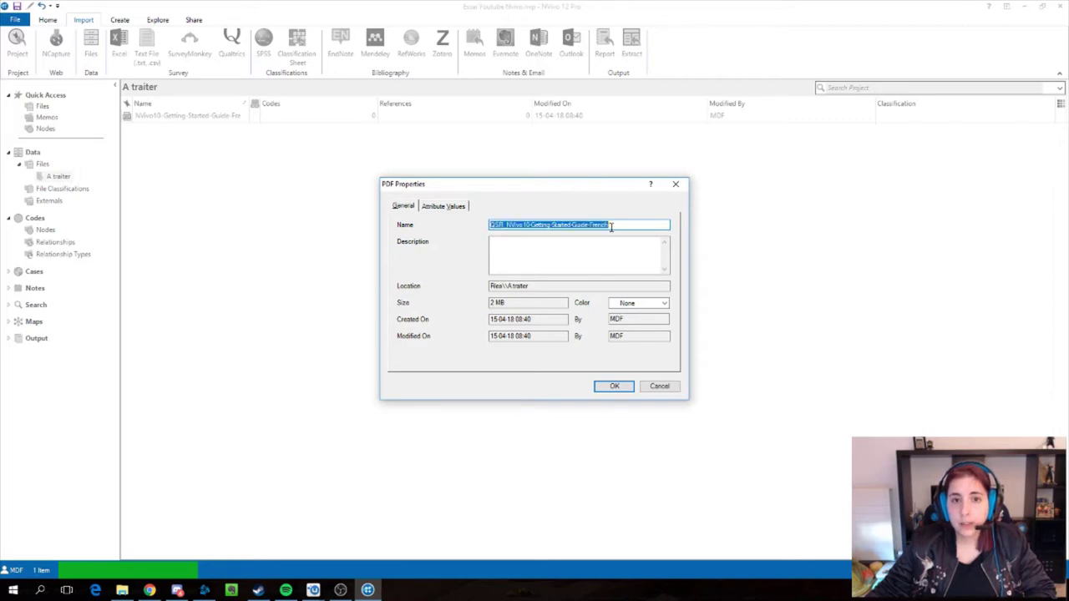
click(506, 226)
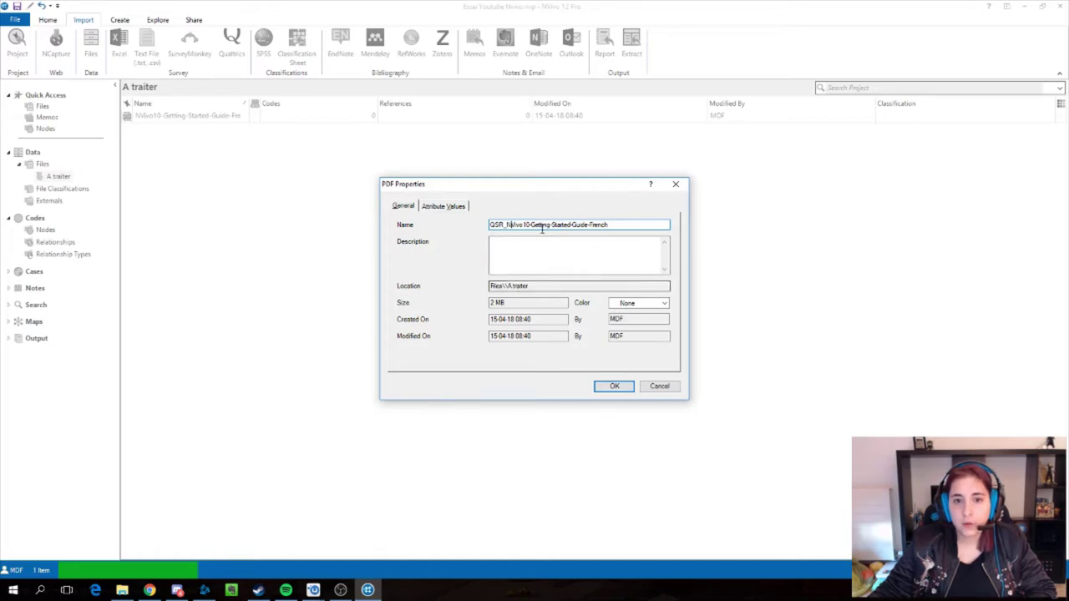
Review the PDF's color and file classification options, keep None and No Classification, and save the properties
click(667, 304)
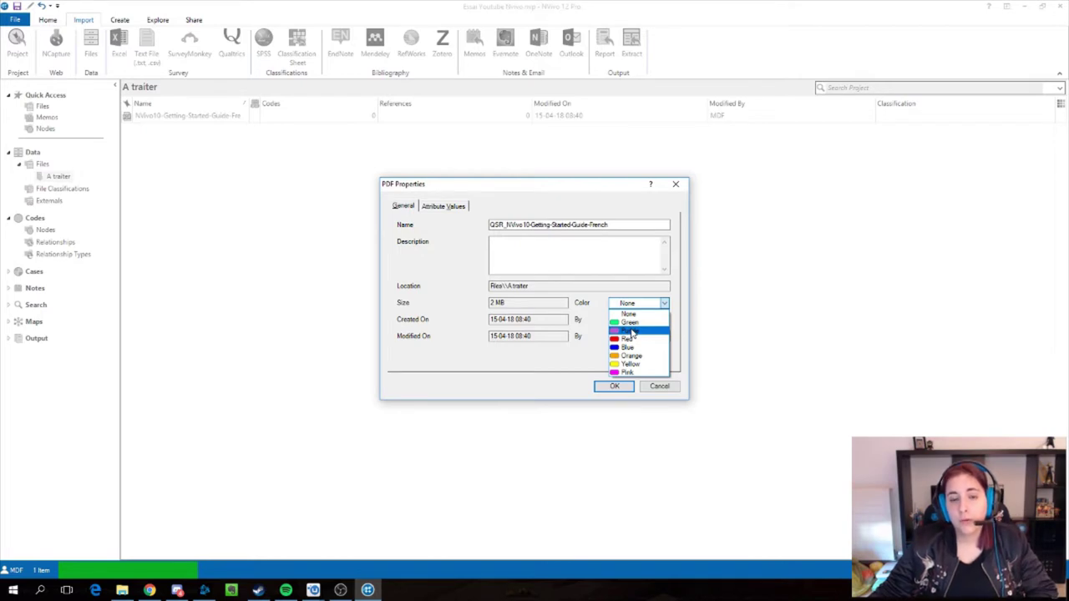
click(560, 259)
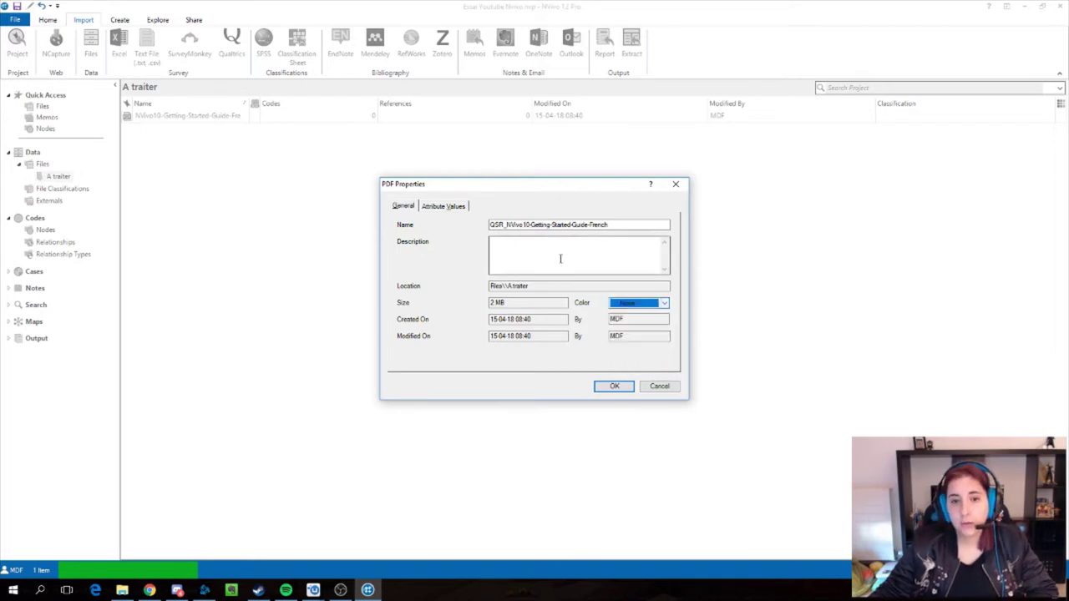
click(450, 207)
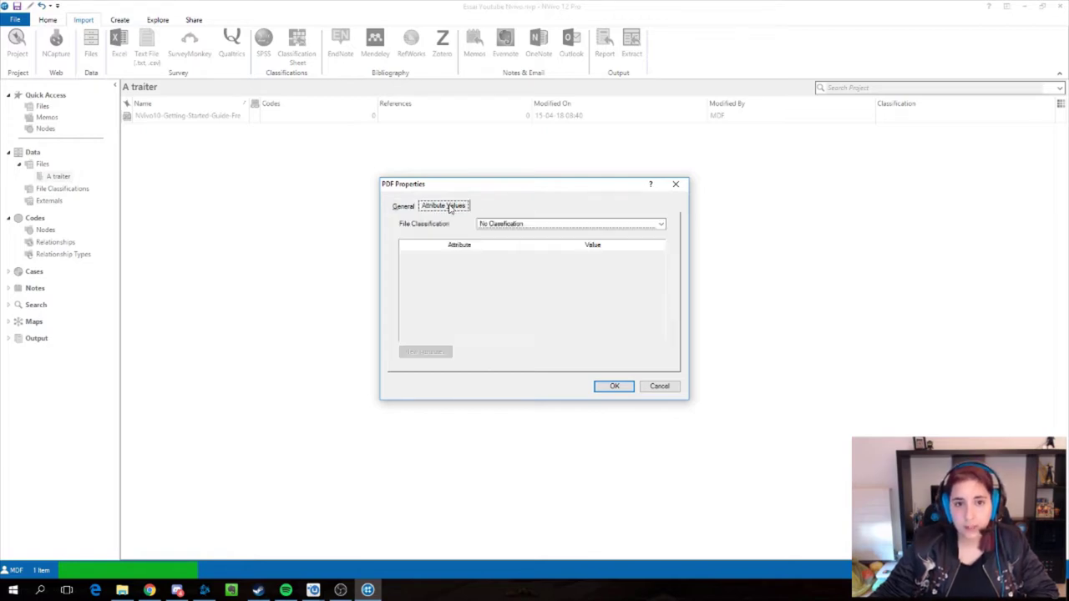
click(501, 223)
click(508, 232)
click(451, 261)
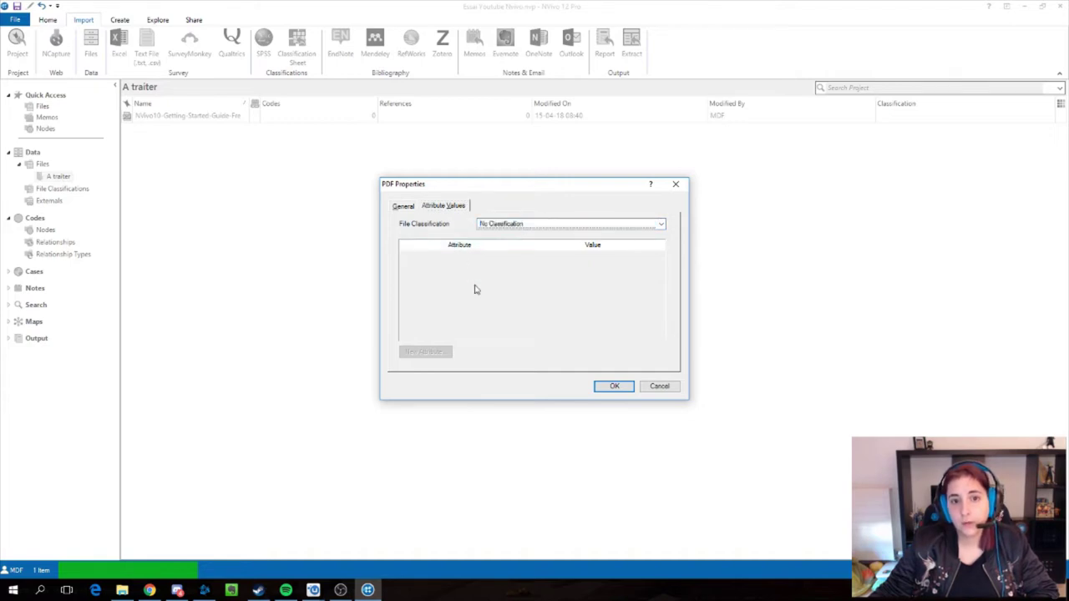
click(403, 209)
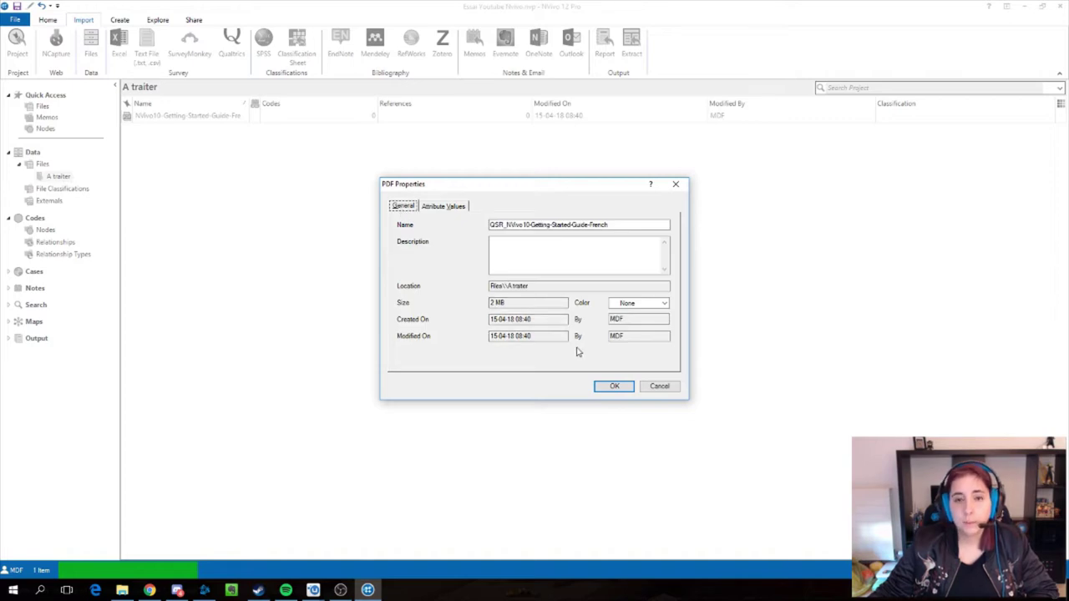
click(443, 209)
click(403, 209)
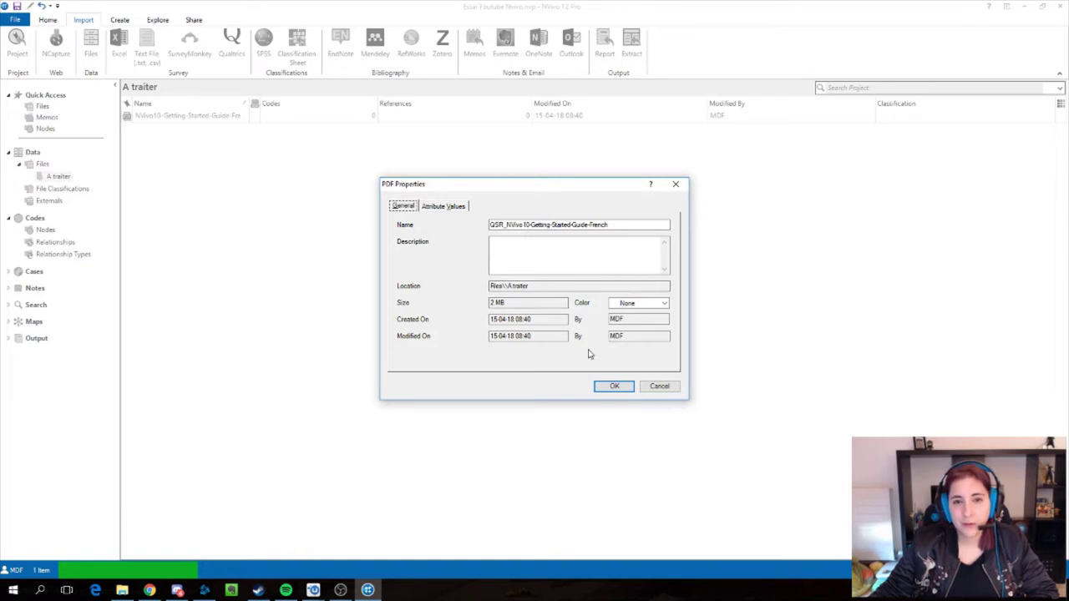
click(615, 386)
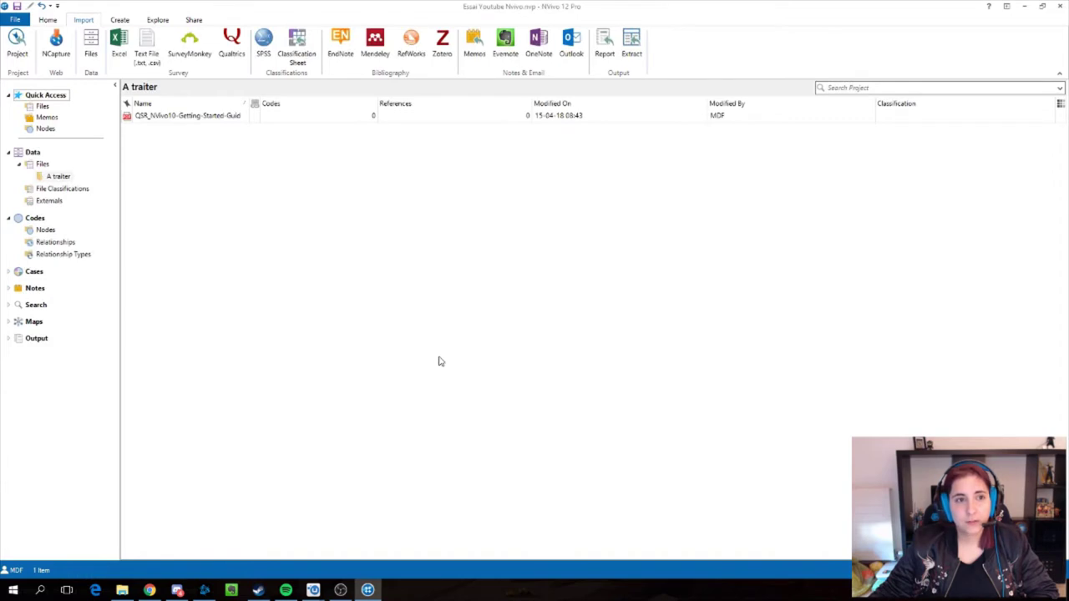
Open the PDF QSR_NVivo10-Getting-Started-Guide-French from the "A traiter" folder
click(52, 165)
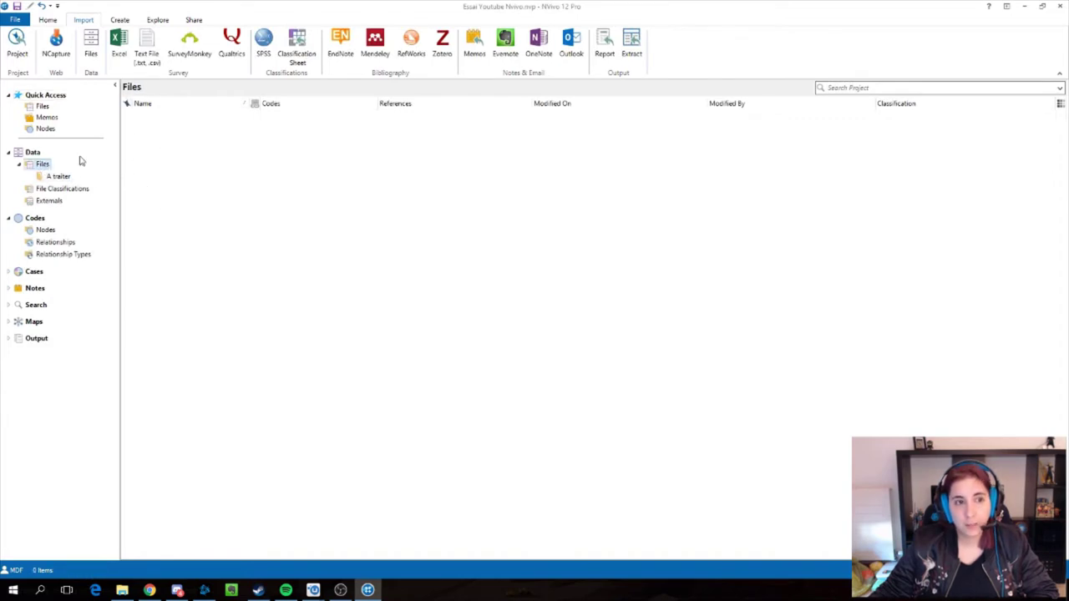
click(56, 176)
click(184, 118)
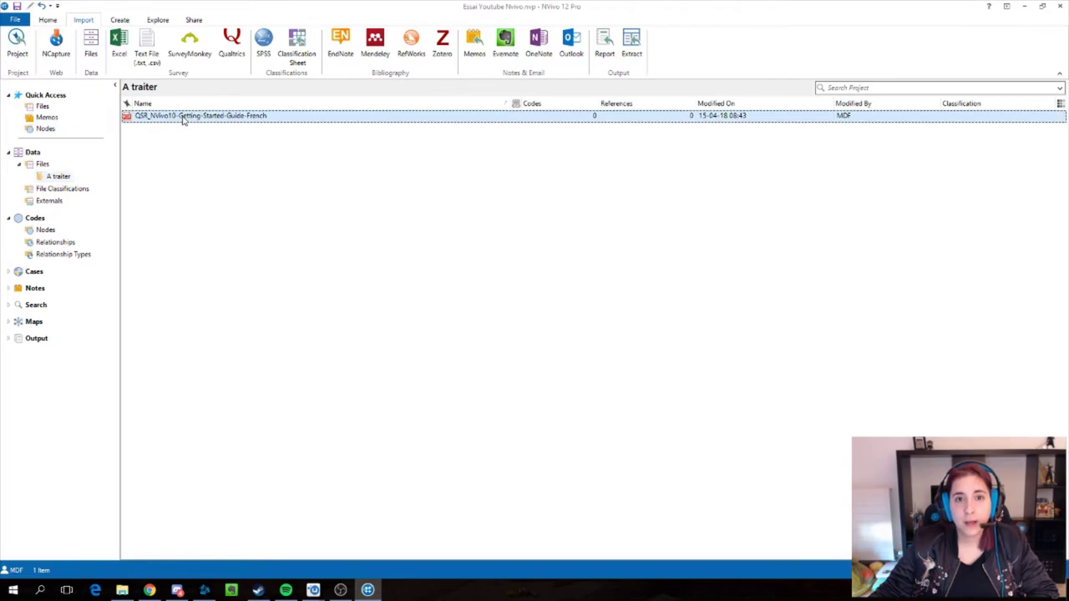
double_click(183, 117)
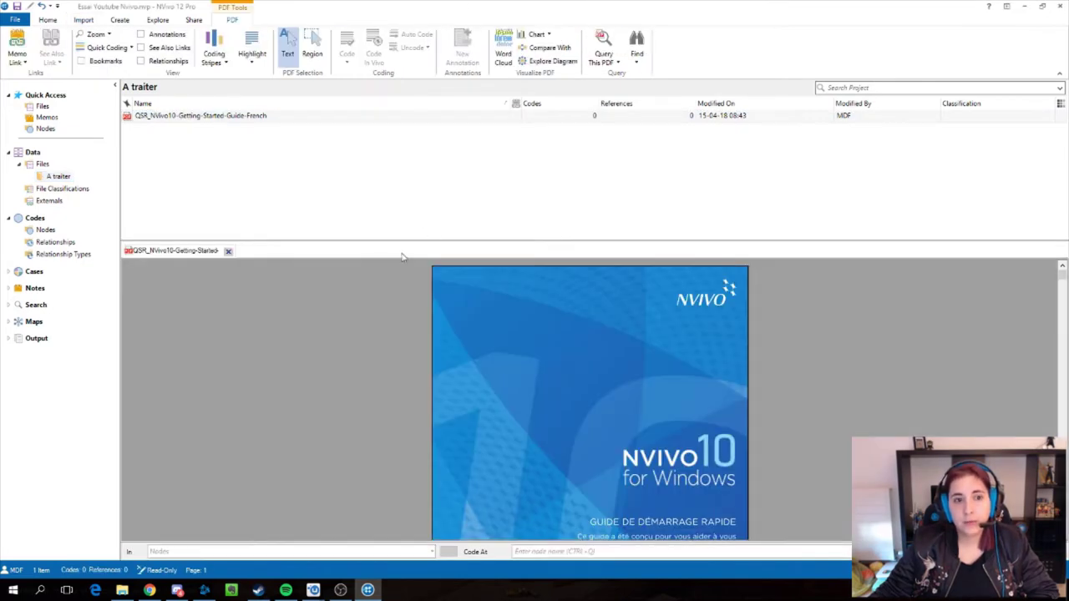
Look through the opening pages of the PDF guide up to about page 6 and return to its cover
scroll(598, 372, down, 10)
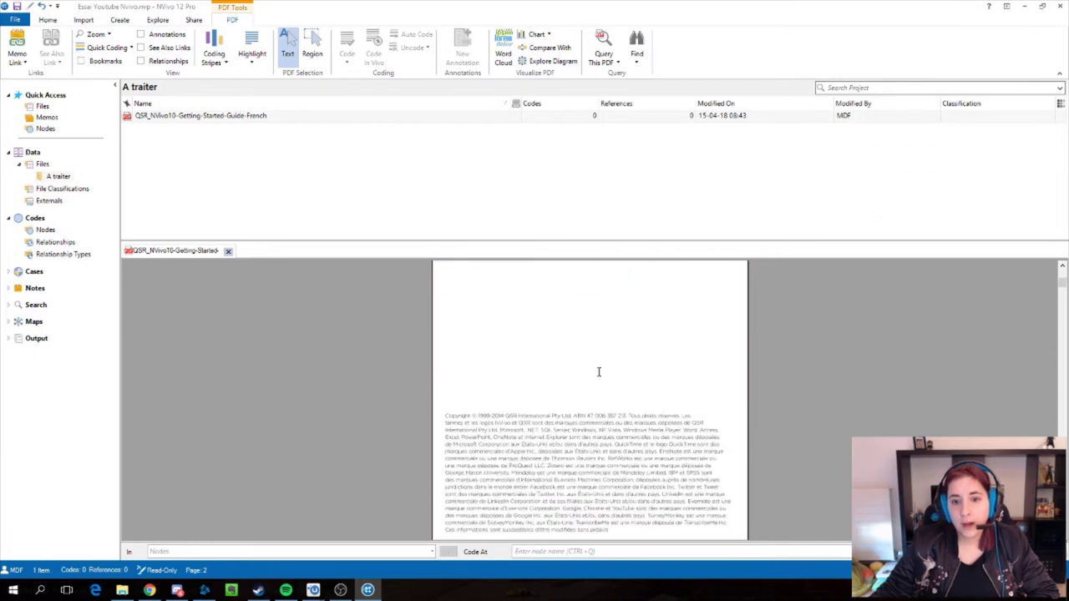
scroll(598, 372, down, 15)
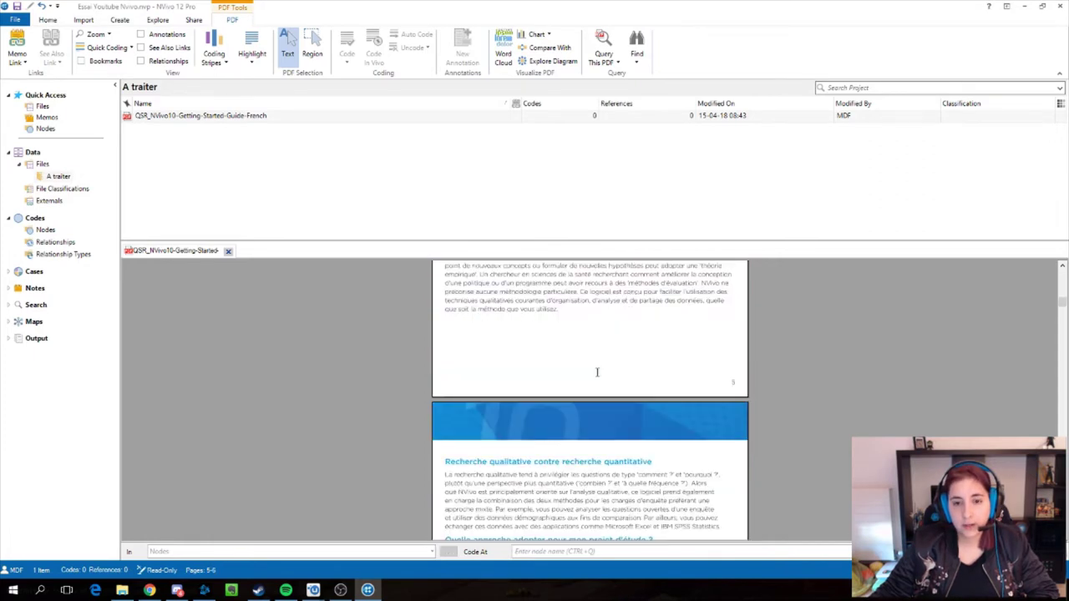
scroll(597, 371, down, 5)
scroll(598, 371, up, 5)
scroll(598, 371, up, 15)
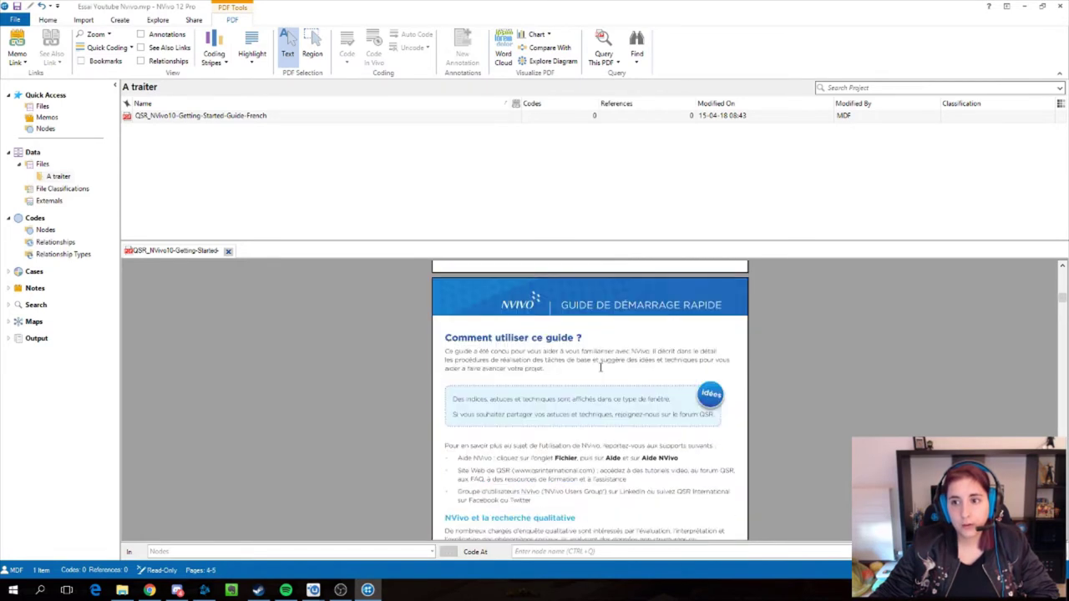
scroll(598, 371, up, 4)
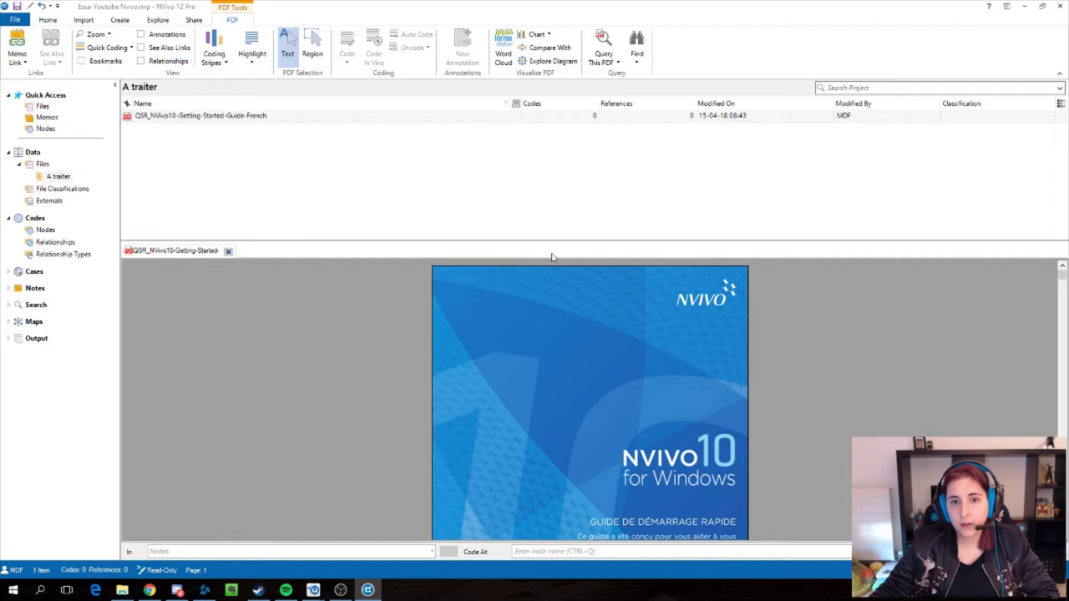
Select the first lines of the copyright notice on page 2 of the guide as a text passage
scroll(645, 398, down, 1)
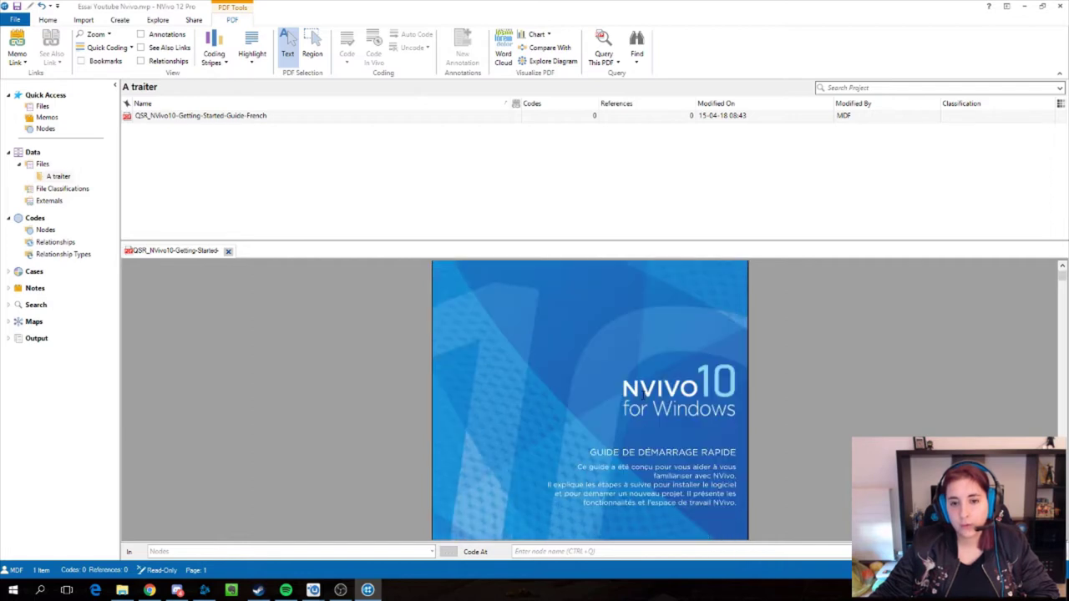
scroll(627, 371, down, 7)
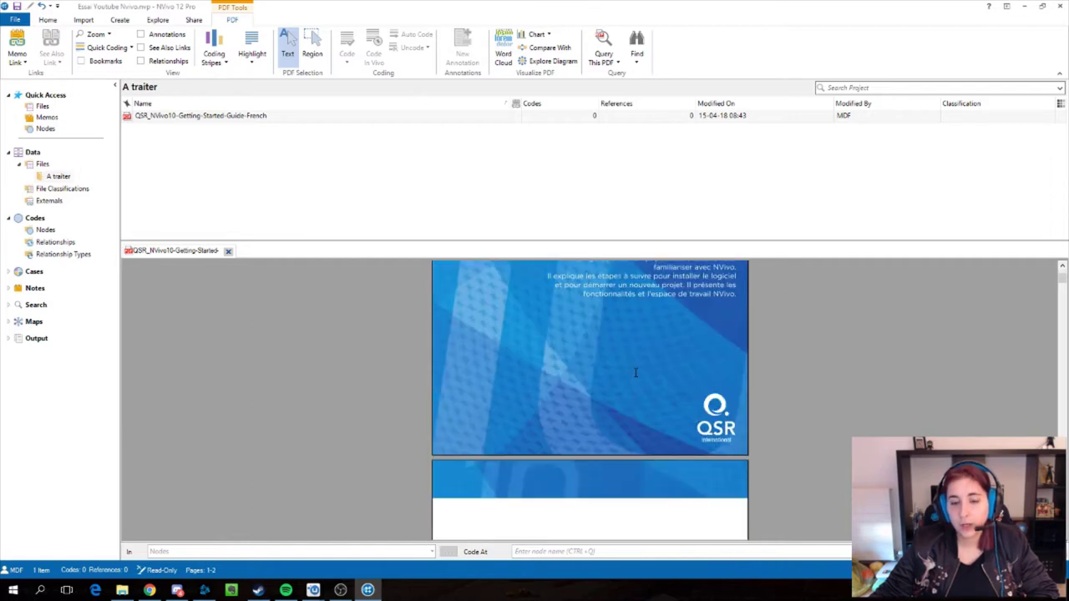
drag(624, 372, 498, 346)
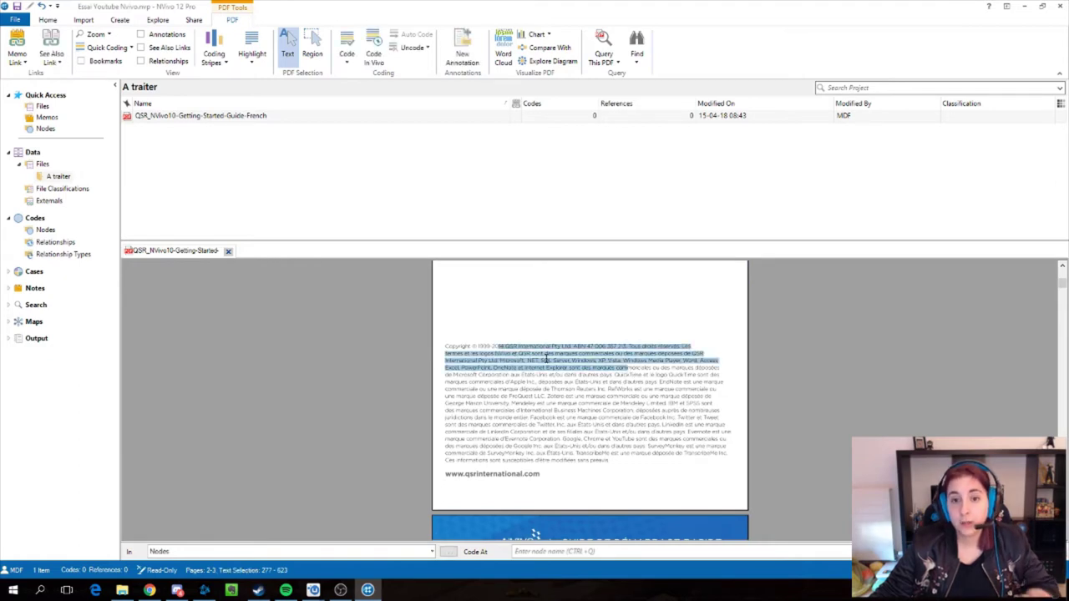
Examine the guide's table of contents and the project approach diagram on page 6, ending back at the cover
scroll(546, 359, down, 5)
scroll(547, 359, up, 3)
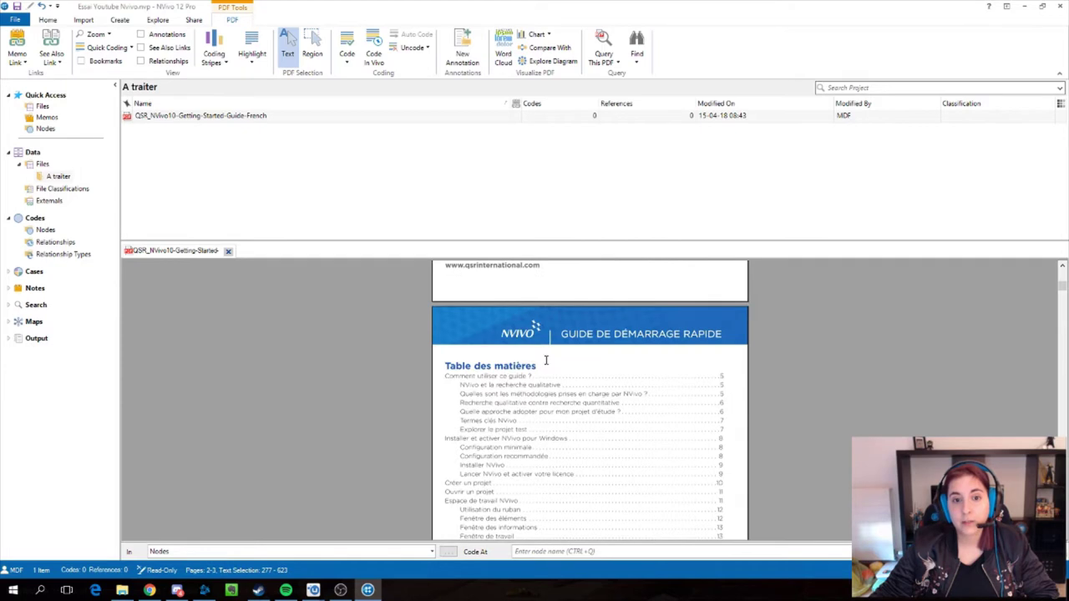
scroll(546, 360, up, 3)
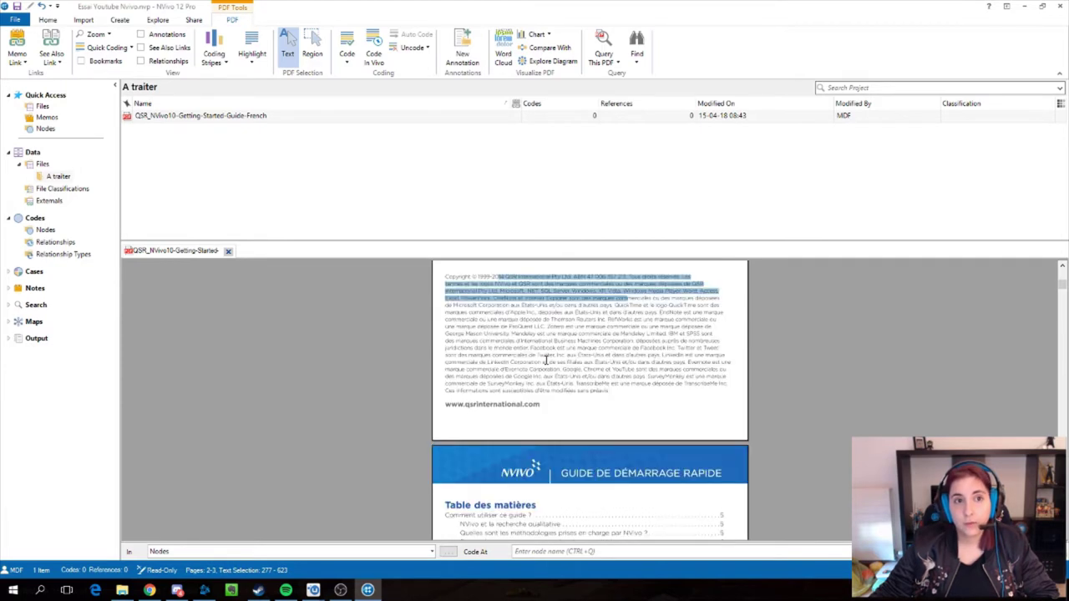
scroll(546, 360, down, 2)
scroll(546, 360, up, 7)
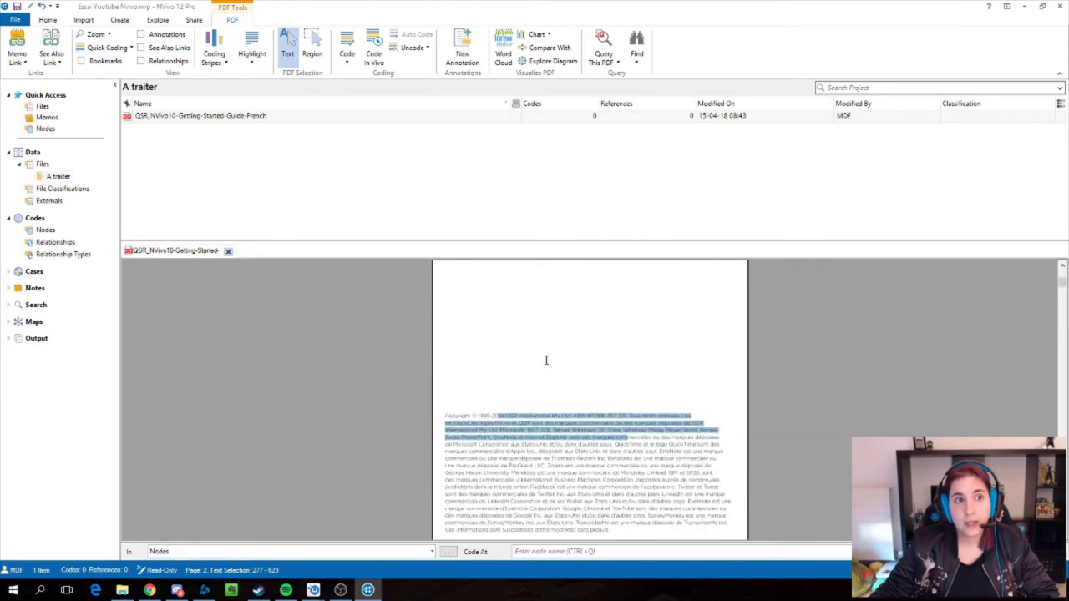
scroll(546, 360, down, 20)
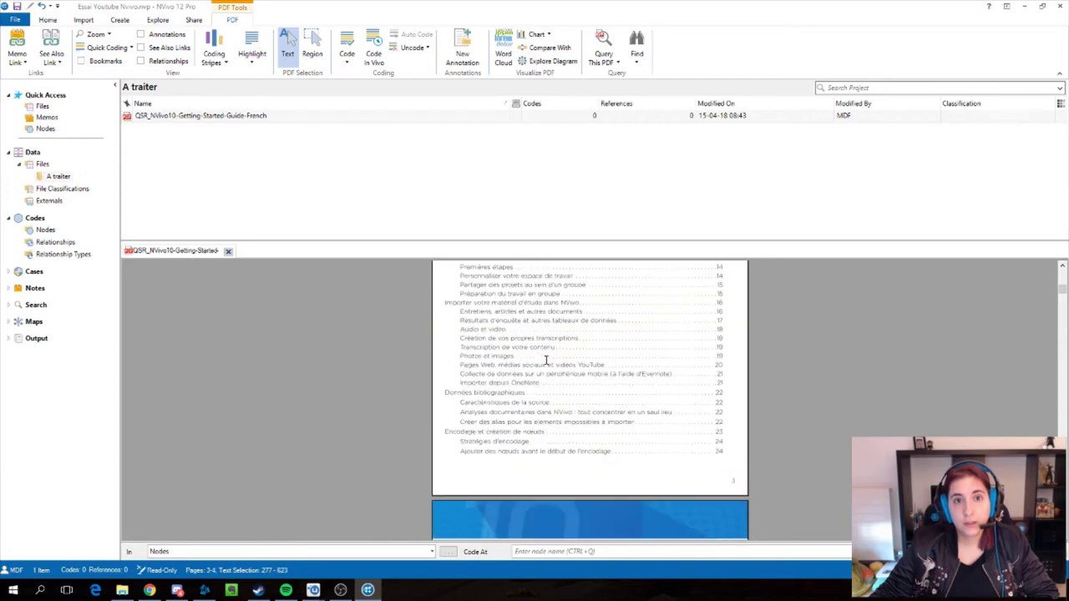
scroll(546, 360, down, 20)
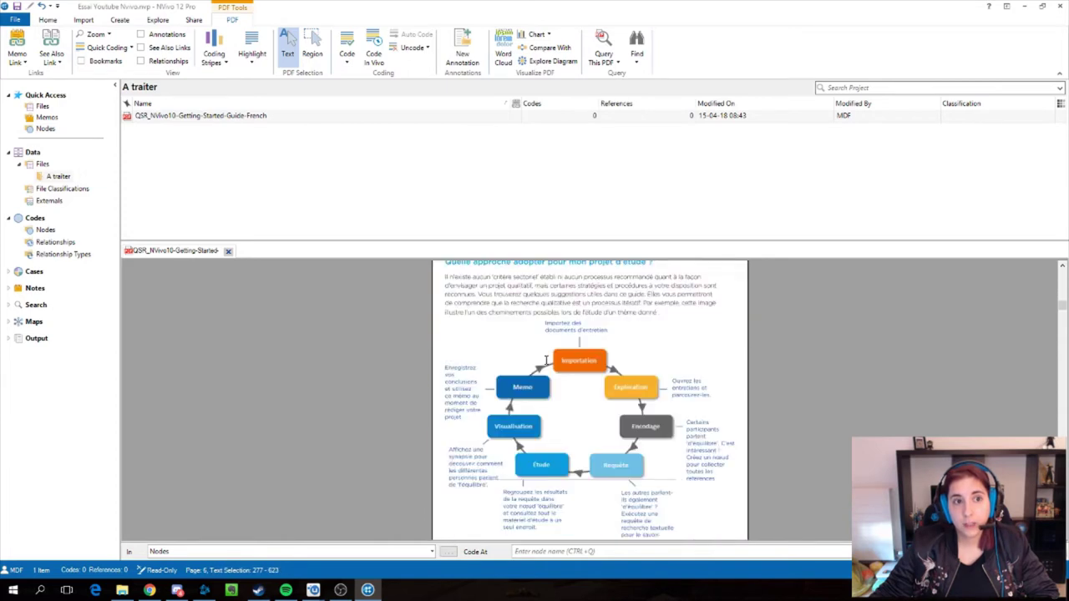
scroll(546, 359, up, 12)
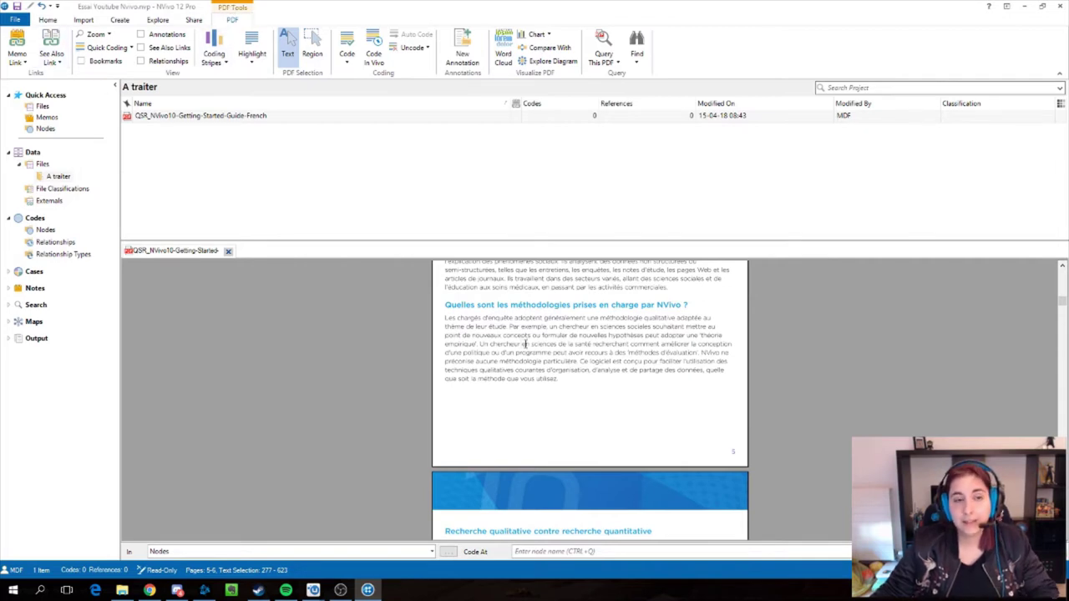
scroll(526, 383, up, 15)
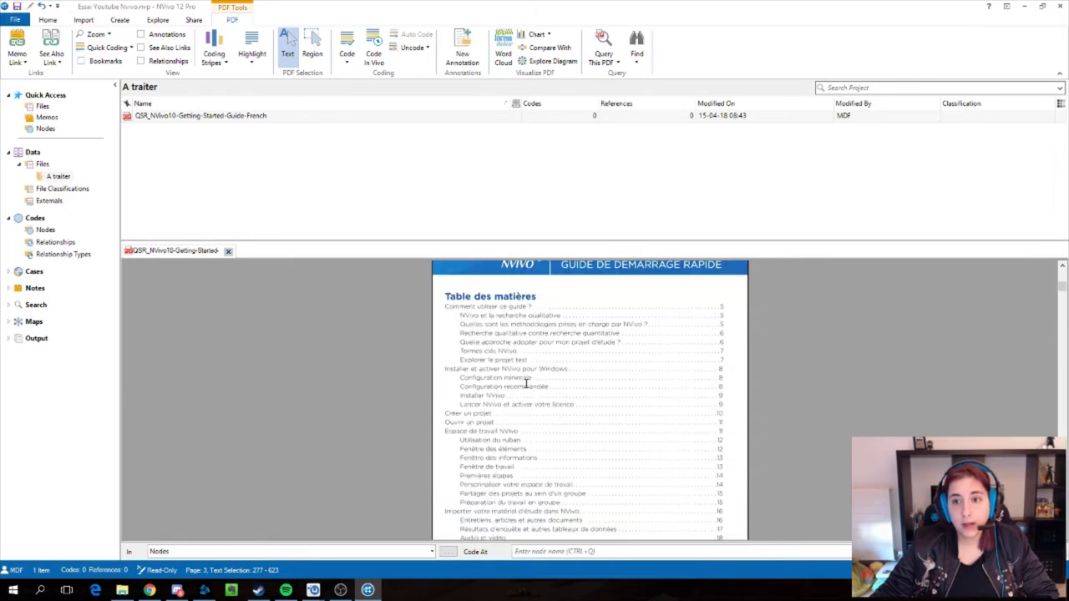
scroll(526, 384, up, 3)
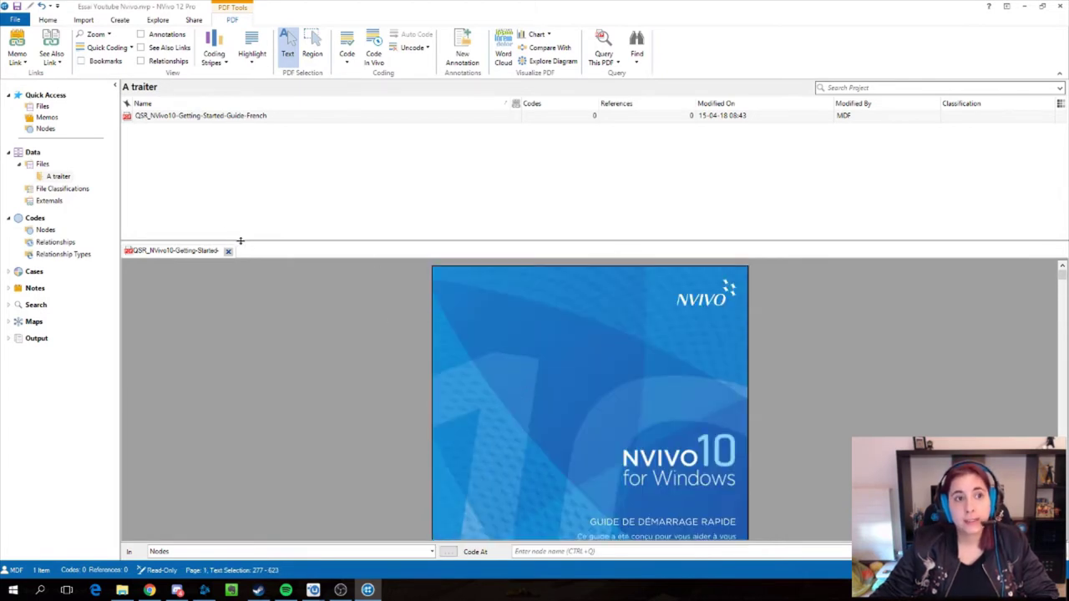
Examine the memo link options available for the PDF guide and expand the Notes section of the project
click(25, 64)
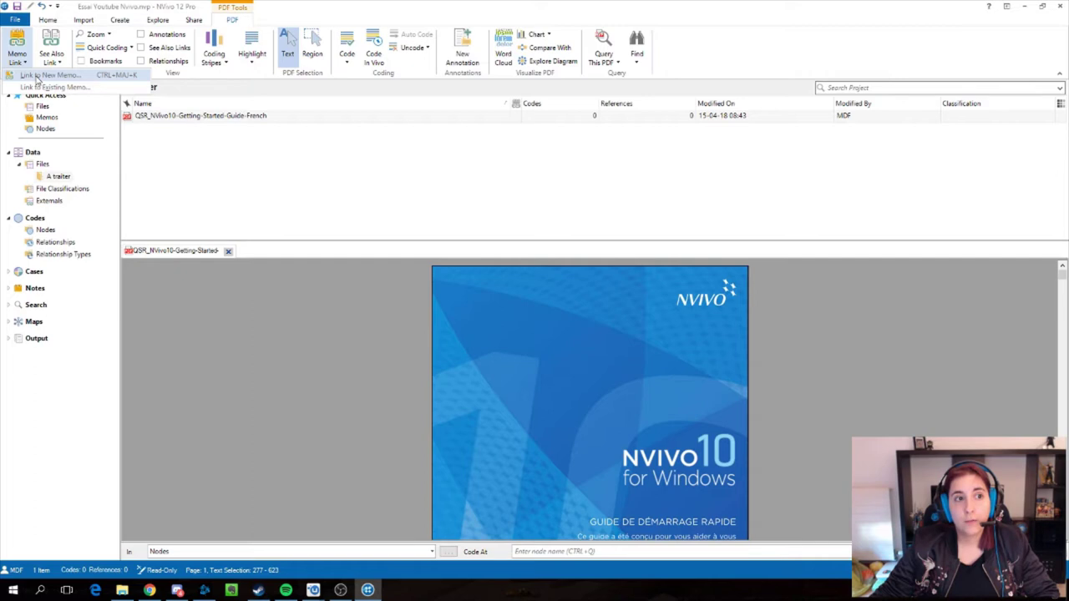
click(501, 288)
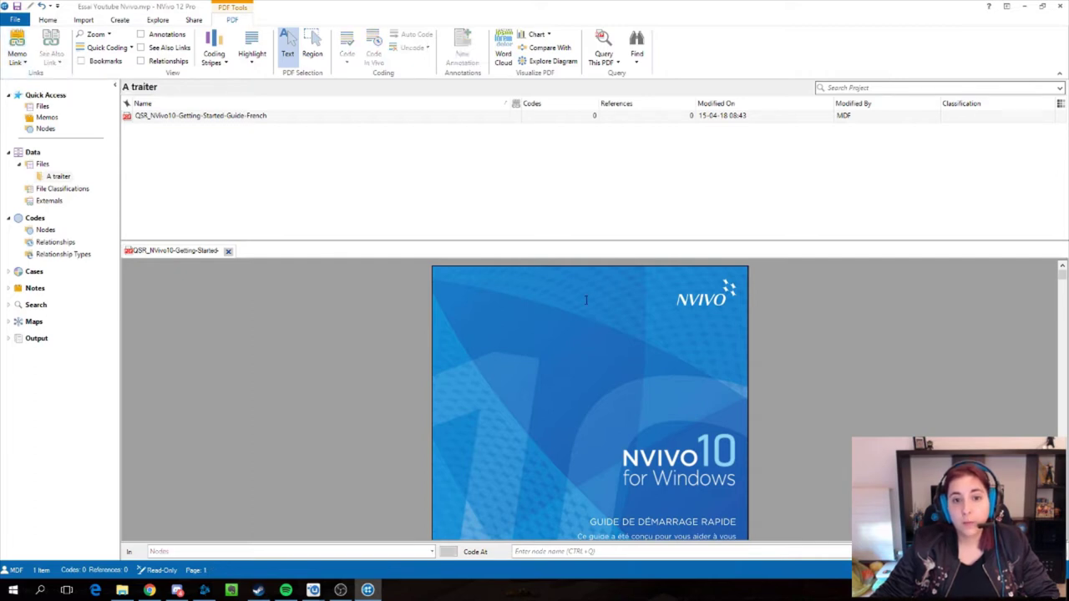
click(25, 67)
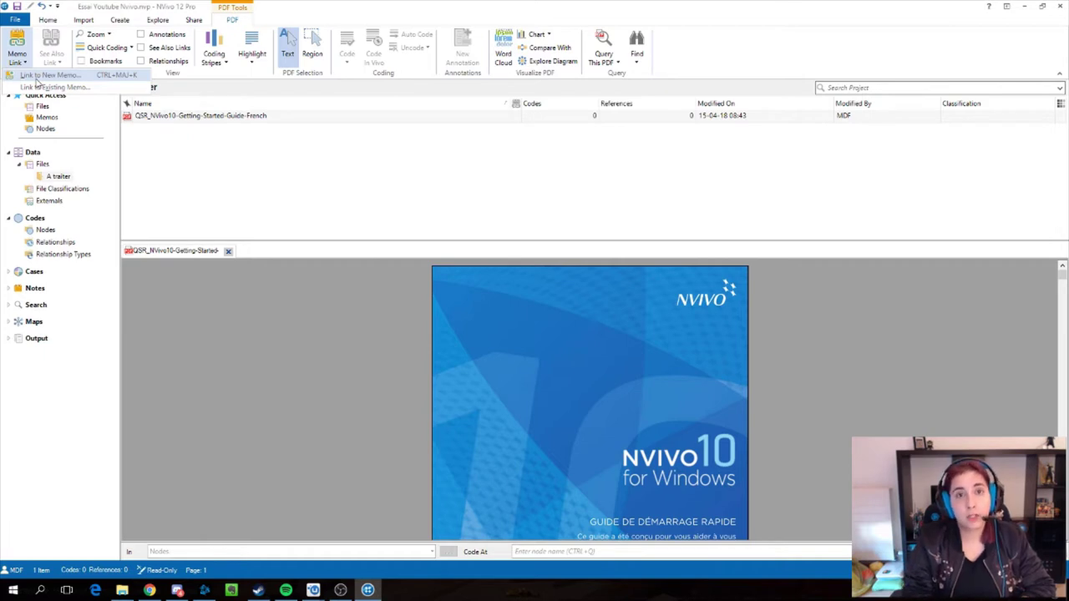
click(8, 288)
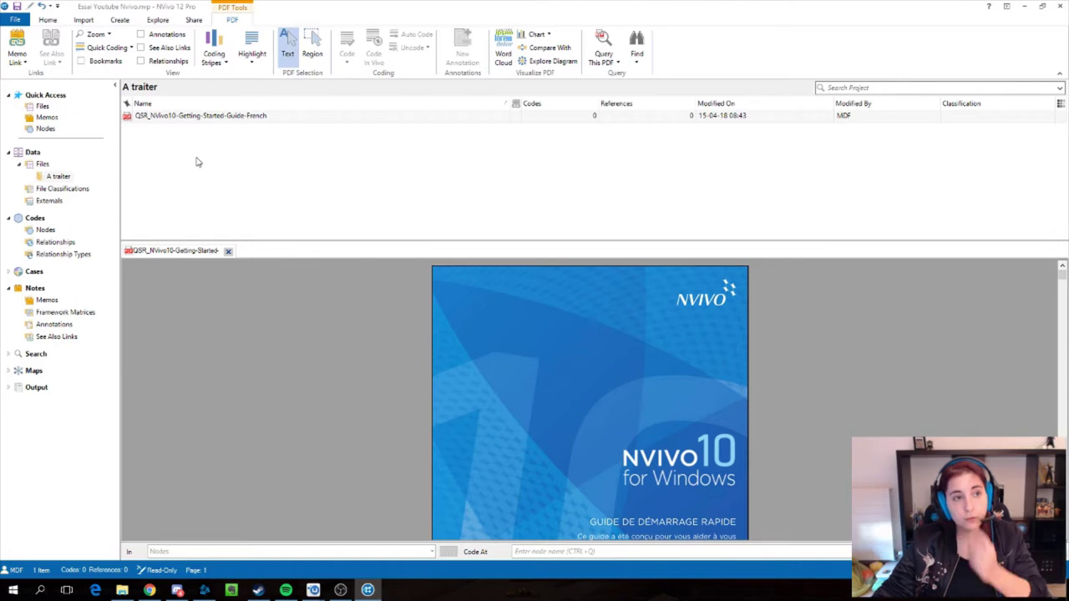
click(18, 57)
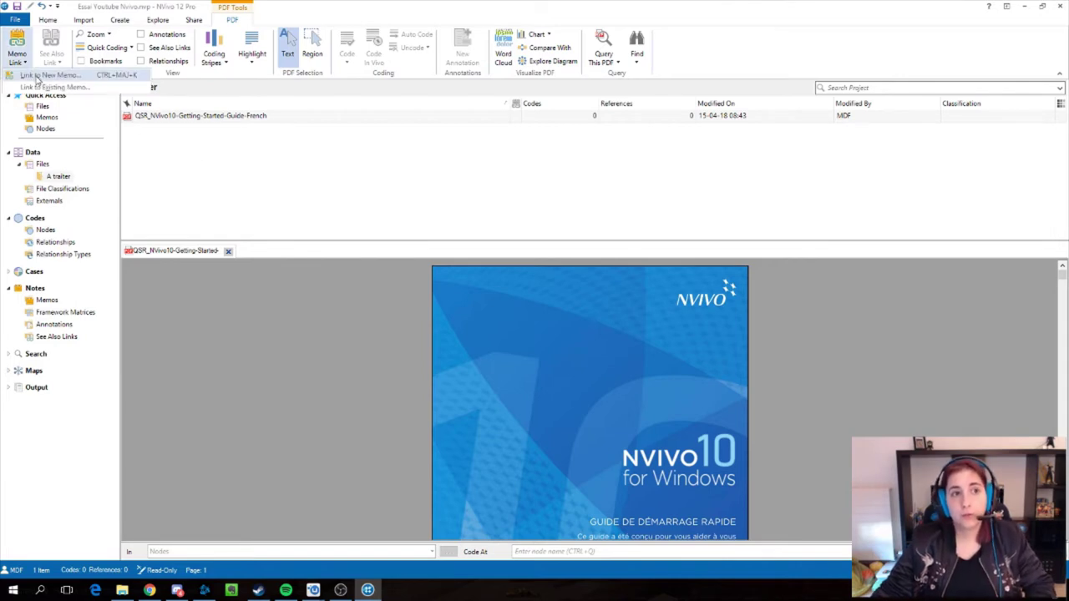
click(70, 21)
click(84, 20)
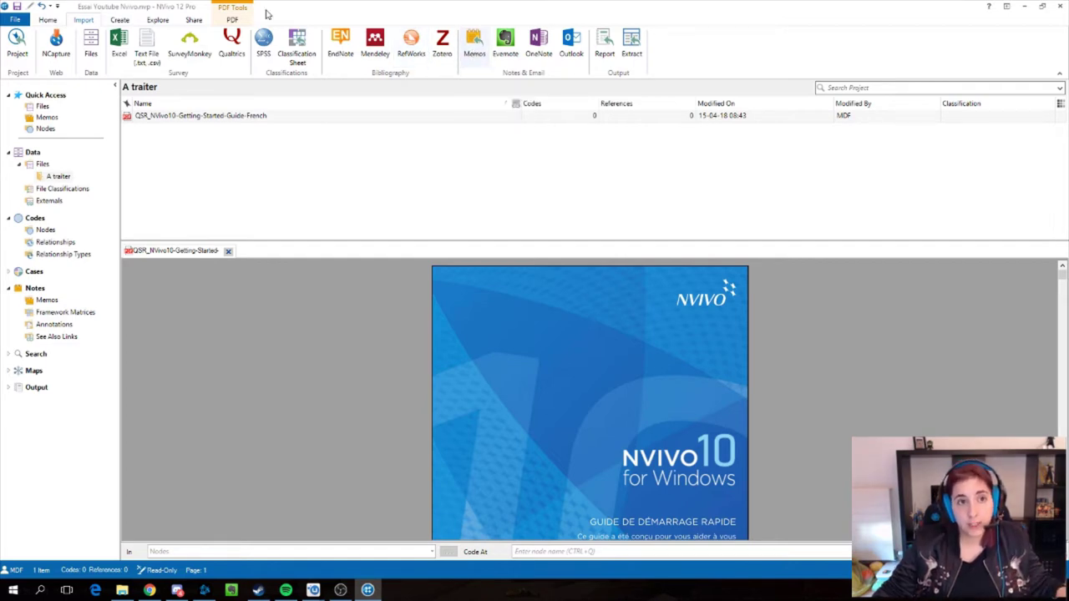
click(231, 21)
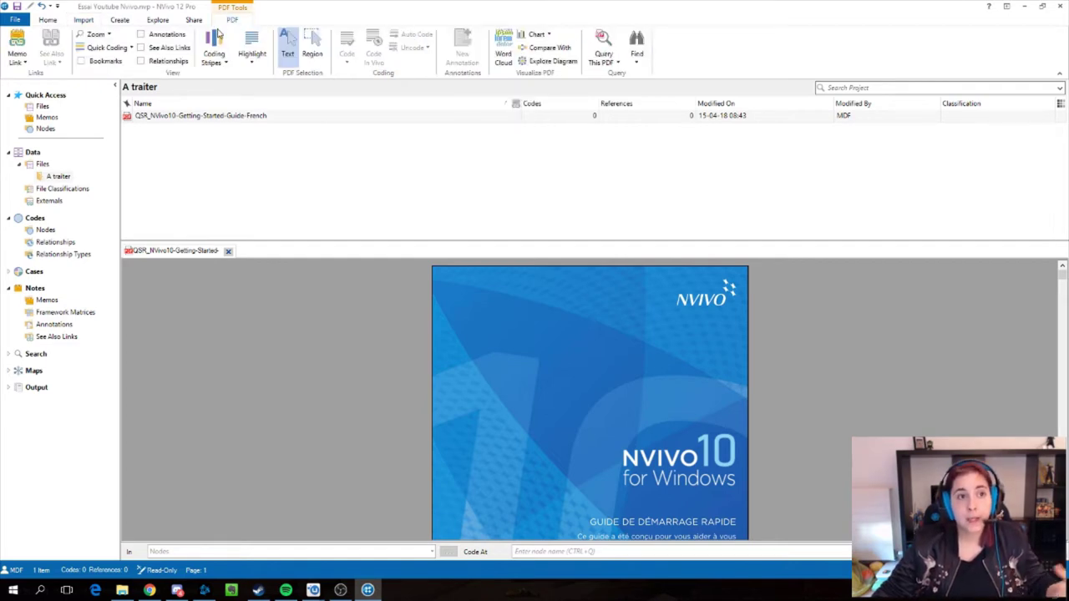
click(25, 65)
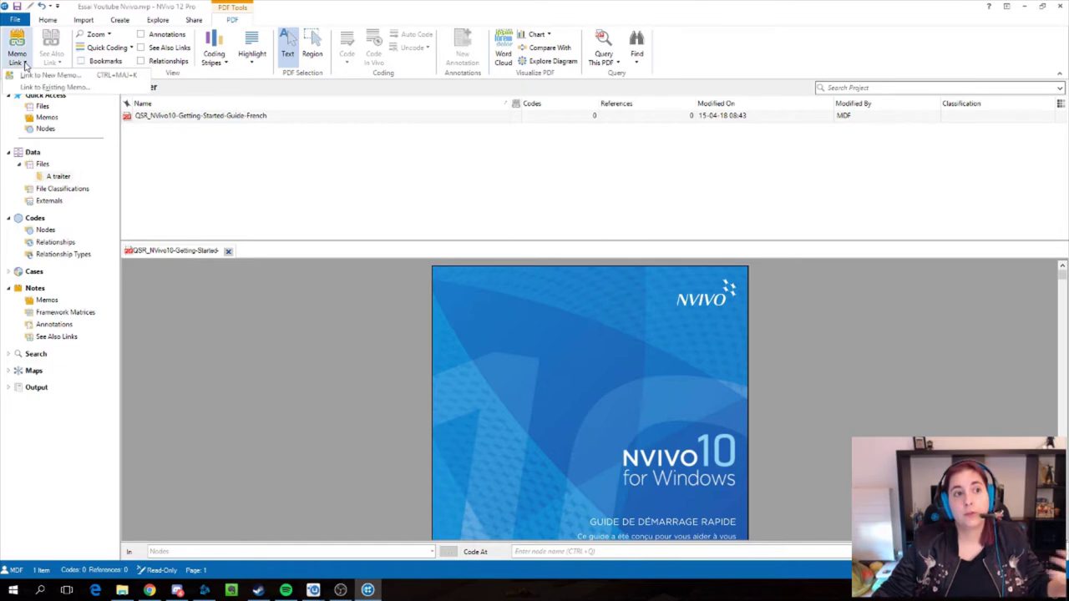
click(249, 172)
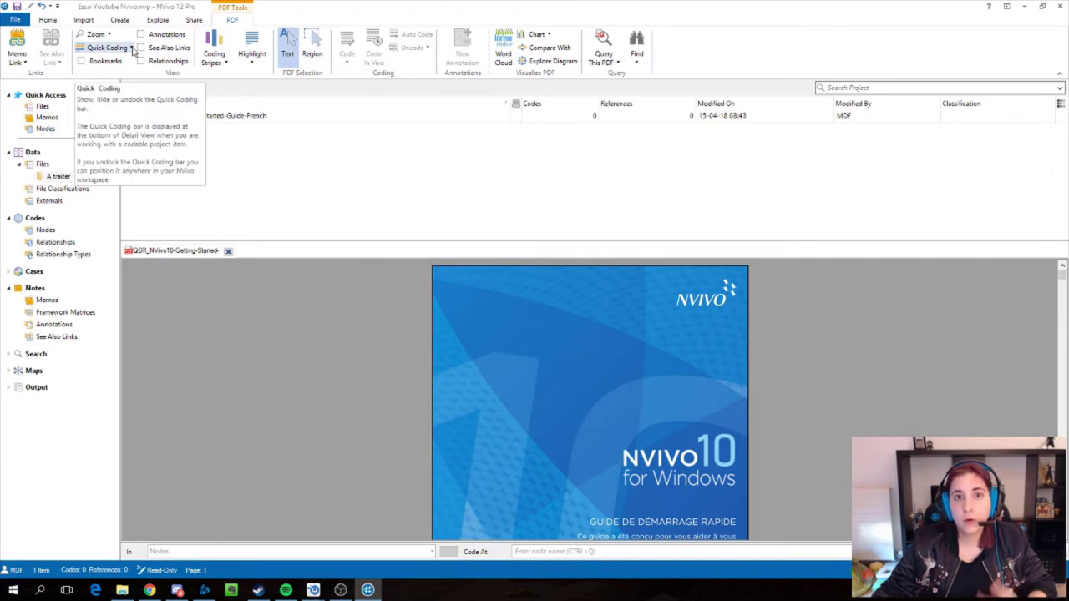
Check the guide's Annotations and Relationships panes one after the other, hiding each again after viewing
click(131, 50)
click(132, 50)
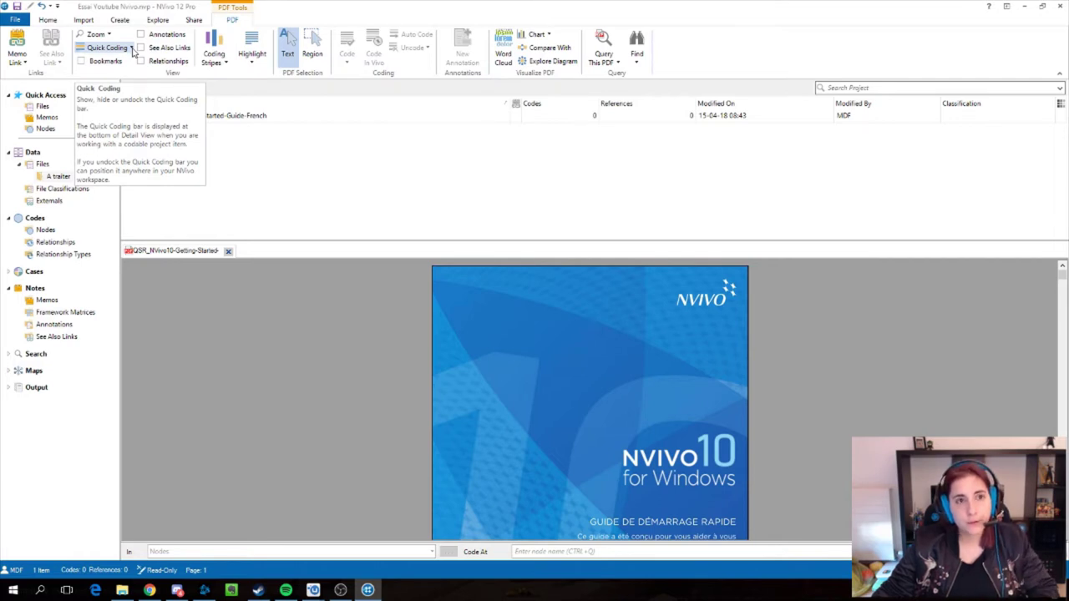
click(109, 34)
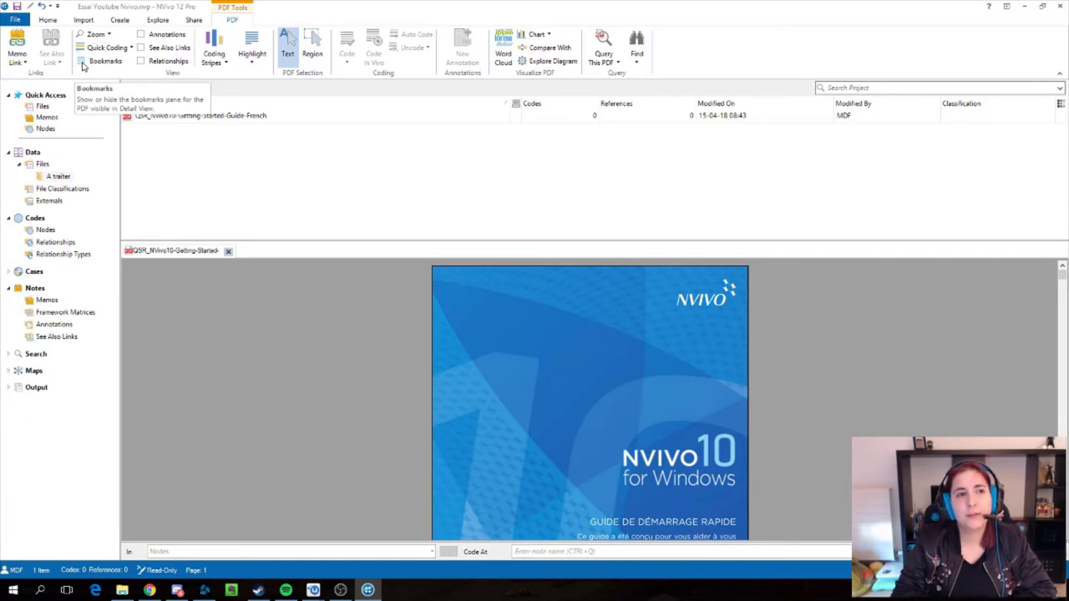
click(142, 35)
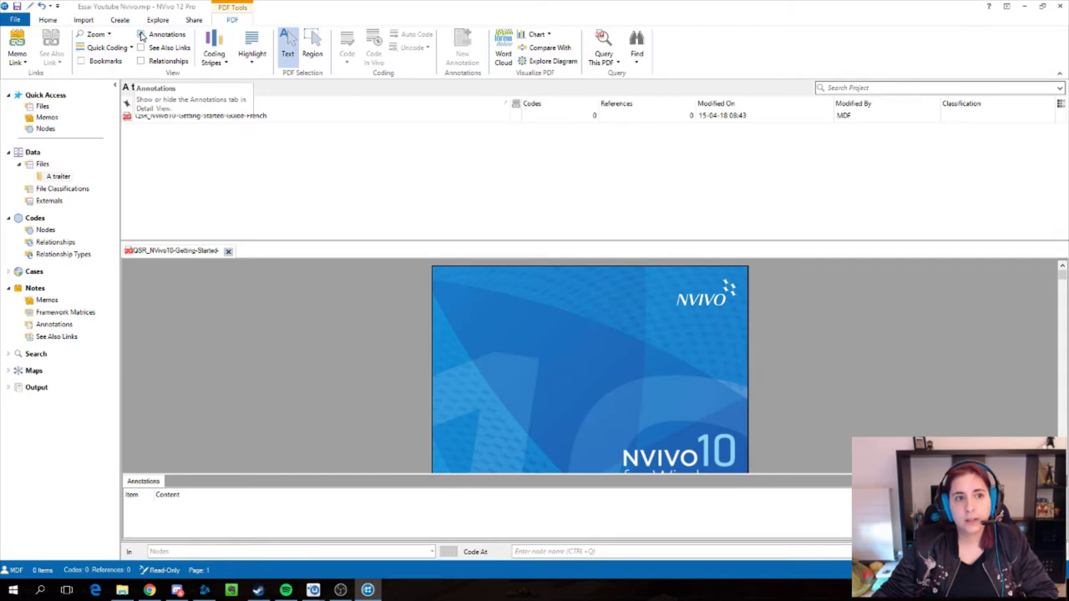
click(142, 35)
click(142, 62)
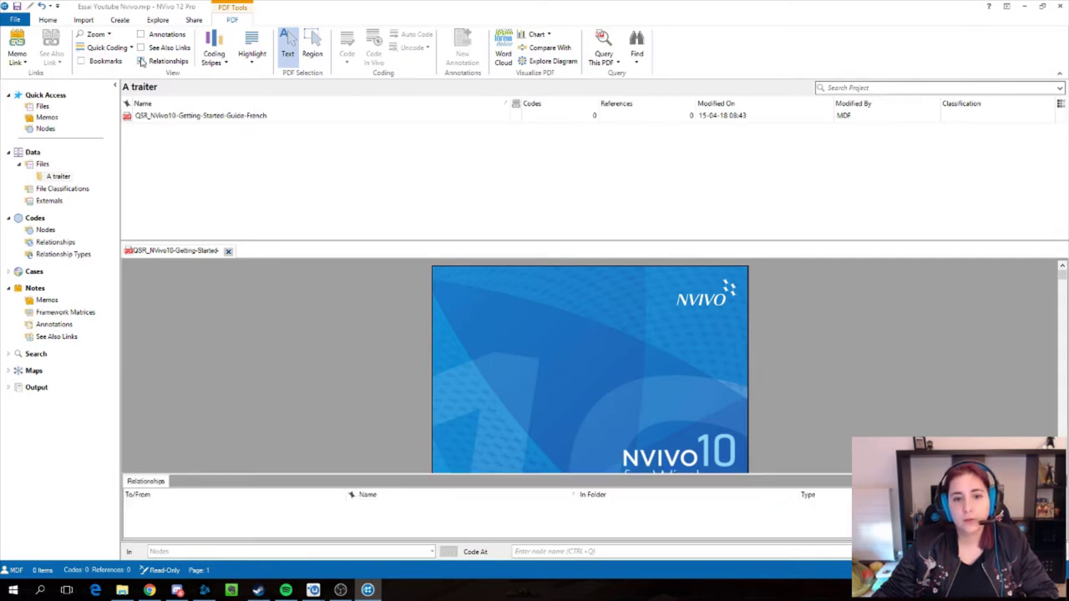
click(142, 62)
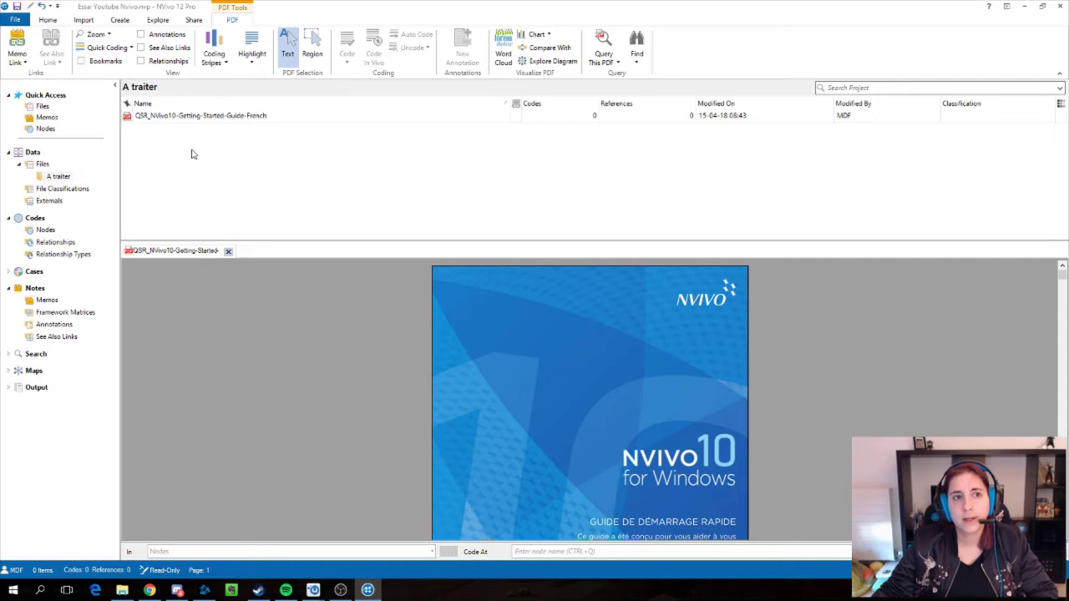
Display coding stripes for All Coding beside the guide and review the coding highlight options
click(218, 63)
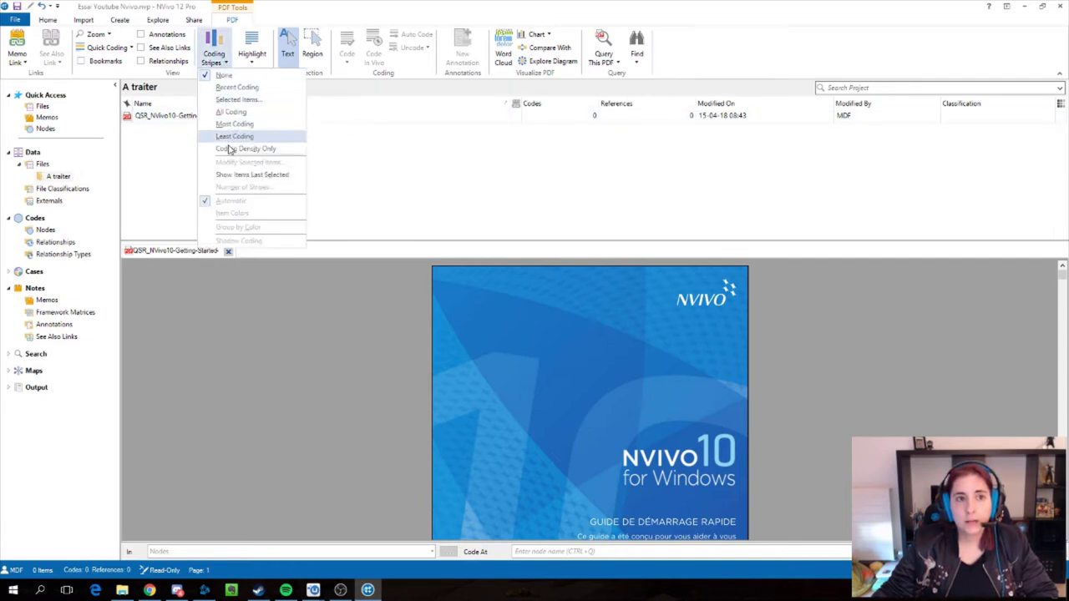
click(226, 112)
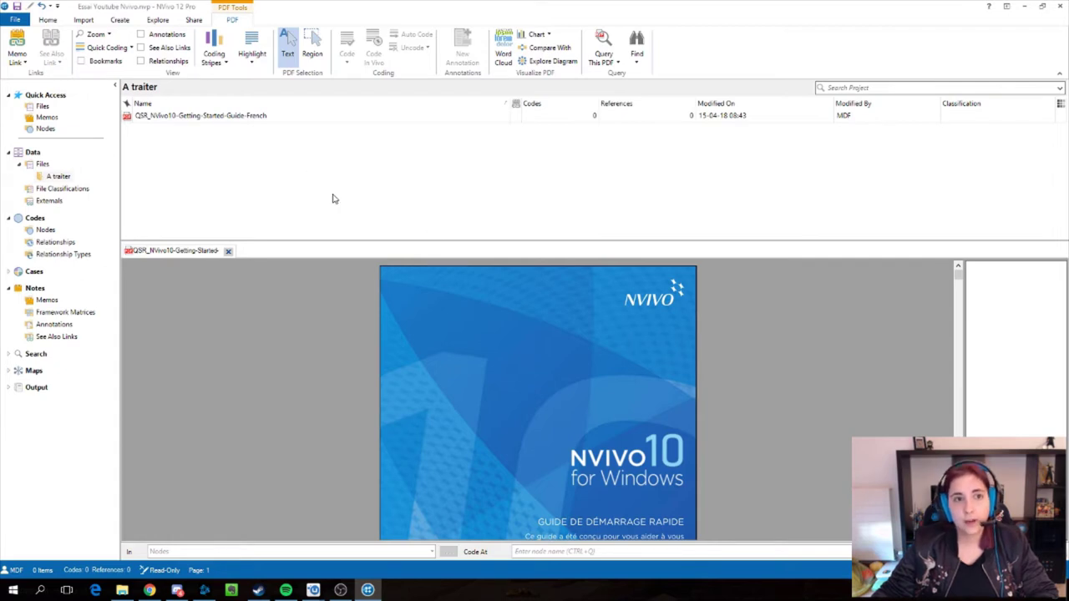
click(252, 64)
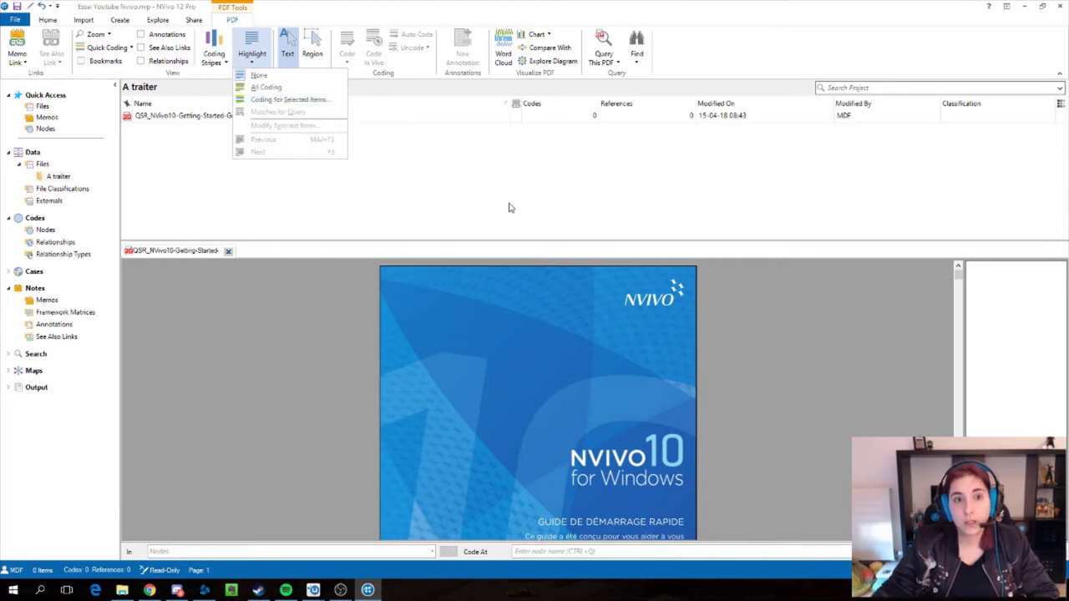
click(302, 284)
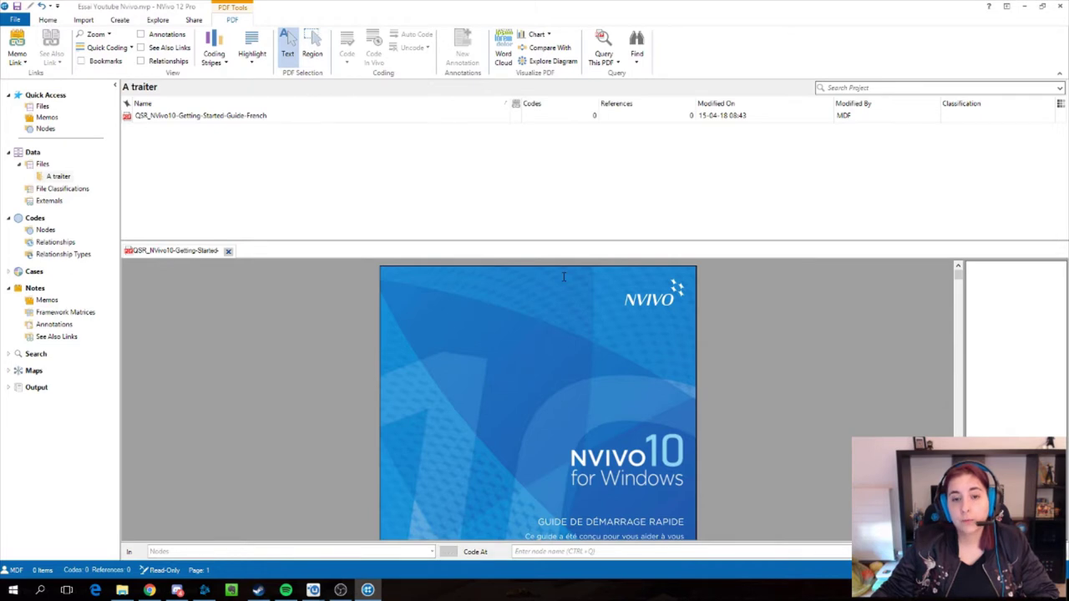
Select the "Table des matières" heading on page 3 of the guide as text
scroll(563, 276, down, 6)
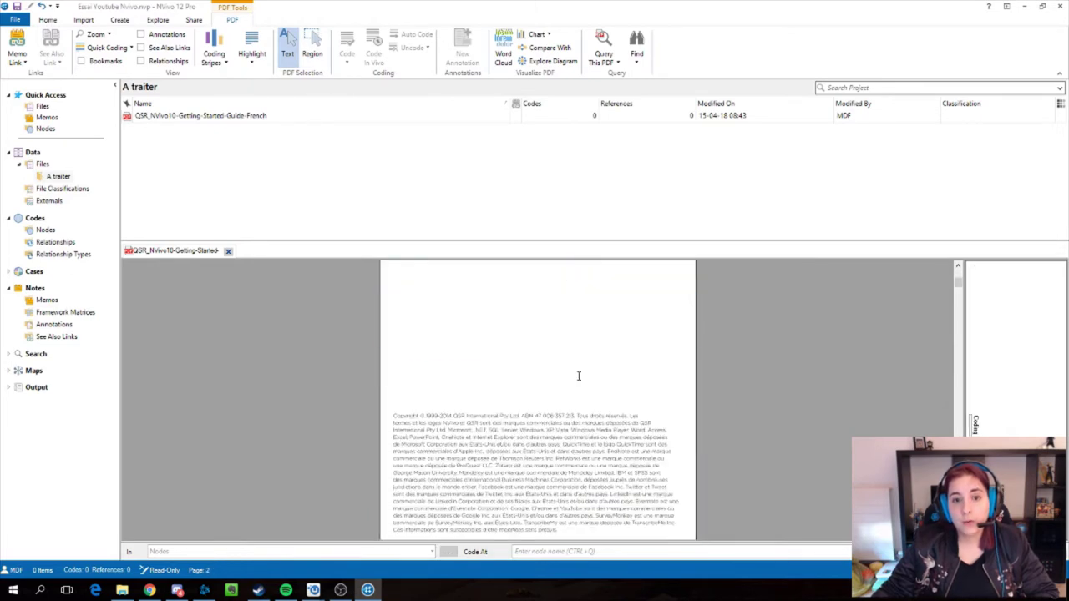
scroll(578, 377, down, 3)
drag(393, 367, 486, 368)
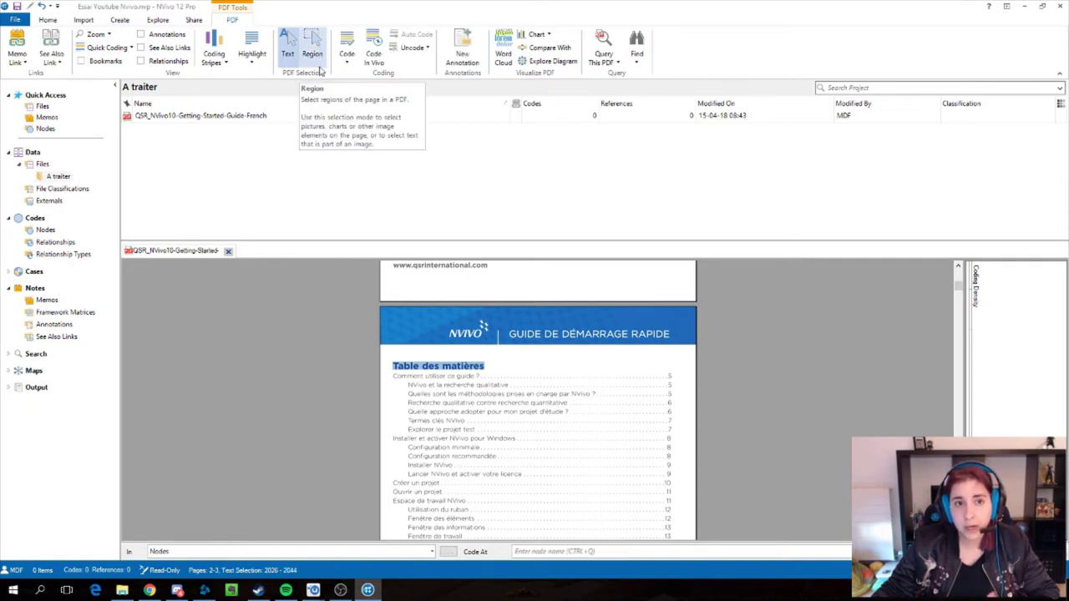
Select a rectangular region around the first table of contents entries, down to "Configuration minimale", and clear the selection
click(311, 50)
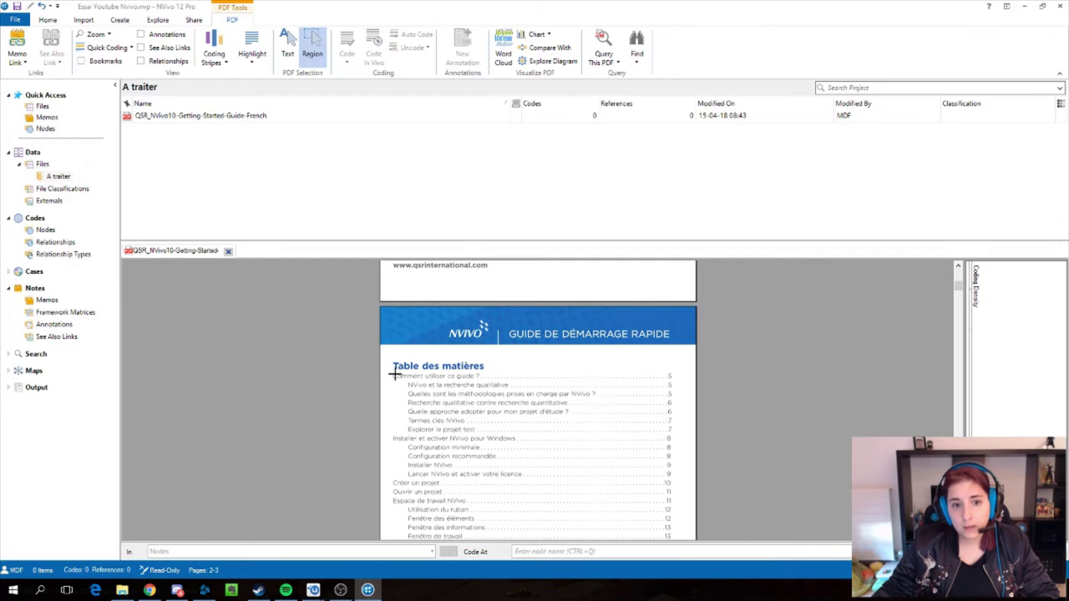
mouse_move(390, 372)
mouse_down()
mouse_move(633, 451)
mouse_move(677, 450)
mouse_up()
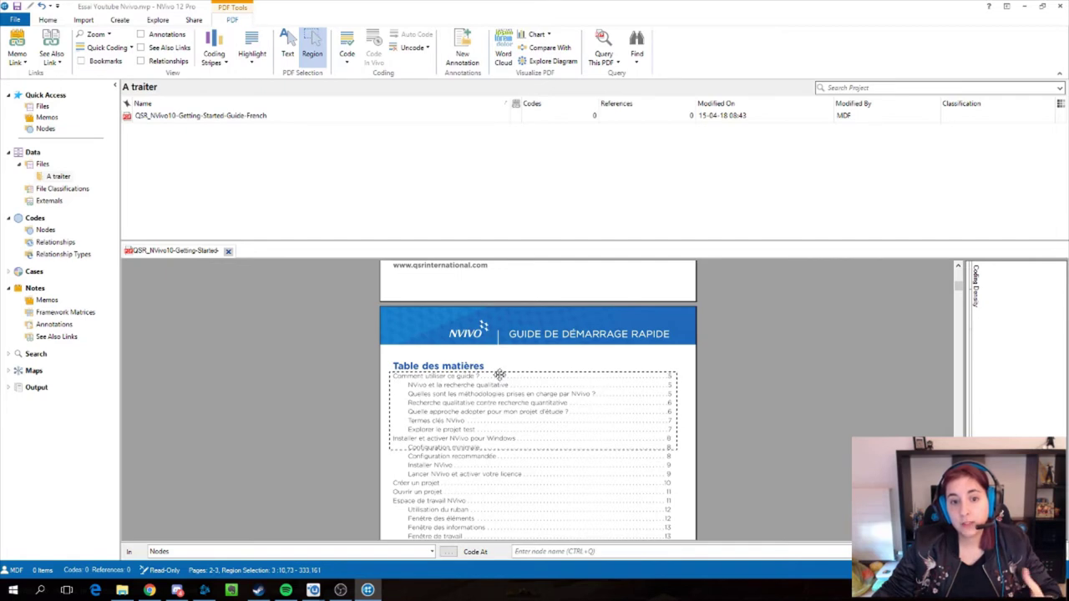
right_click(674, 422)
click(285, 329)
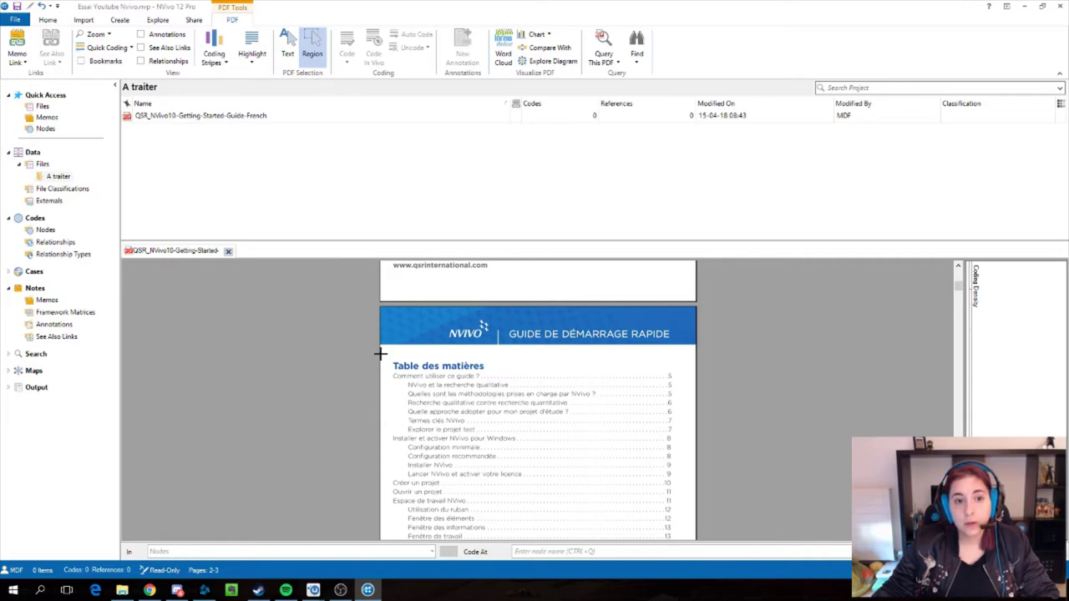
Code the text from "Table des matières" through "Termes clés NVivo" in vivo and save the project
click(289, 53)
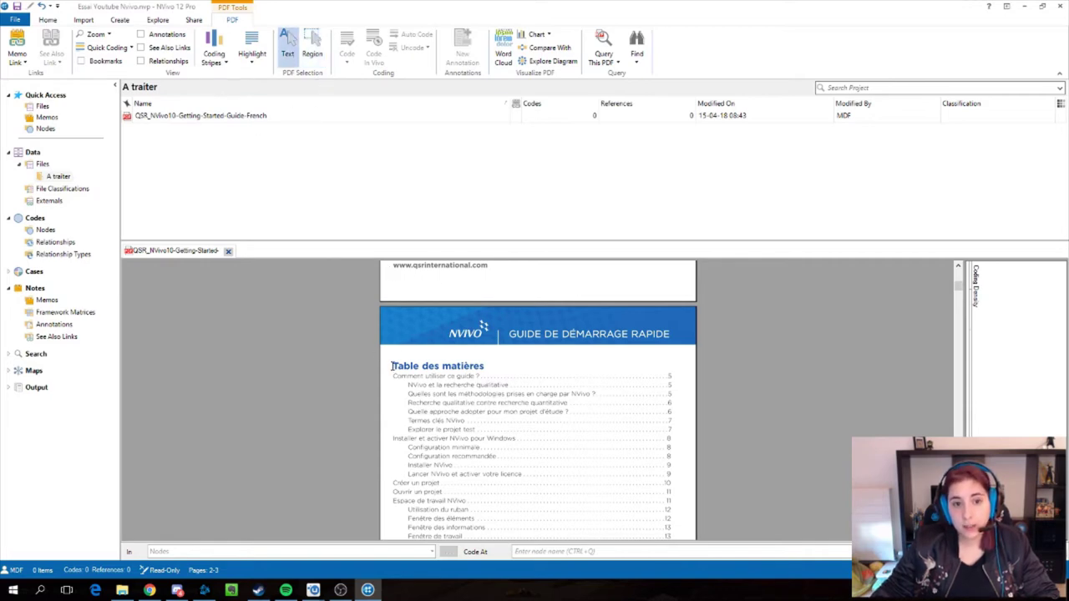
drag(392, 366, 518, 420)
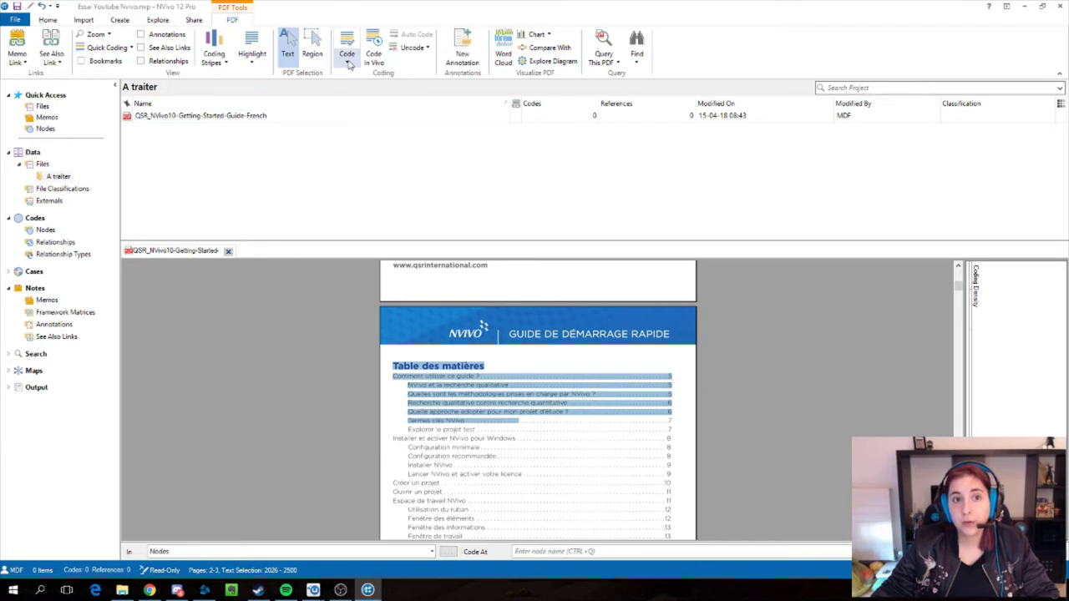
click(350, 65)
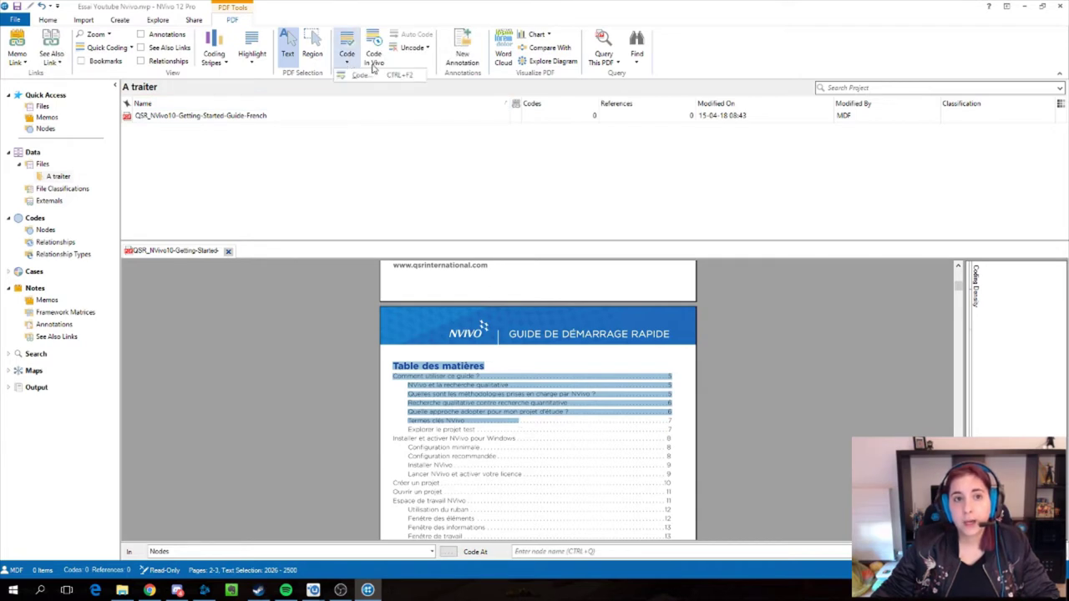
click(374, 60)
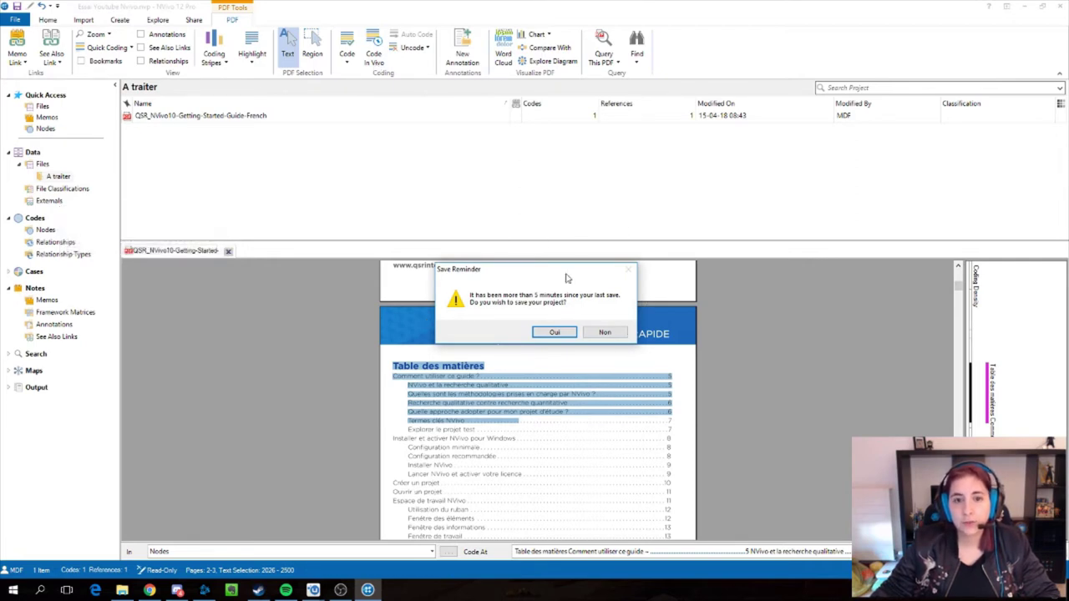
click(554, 333)
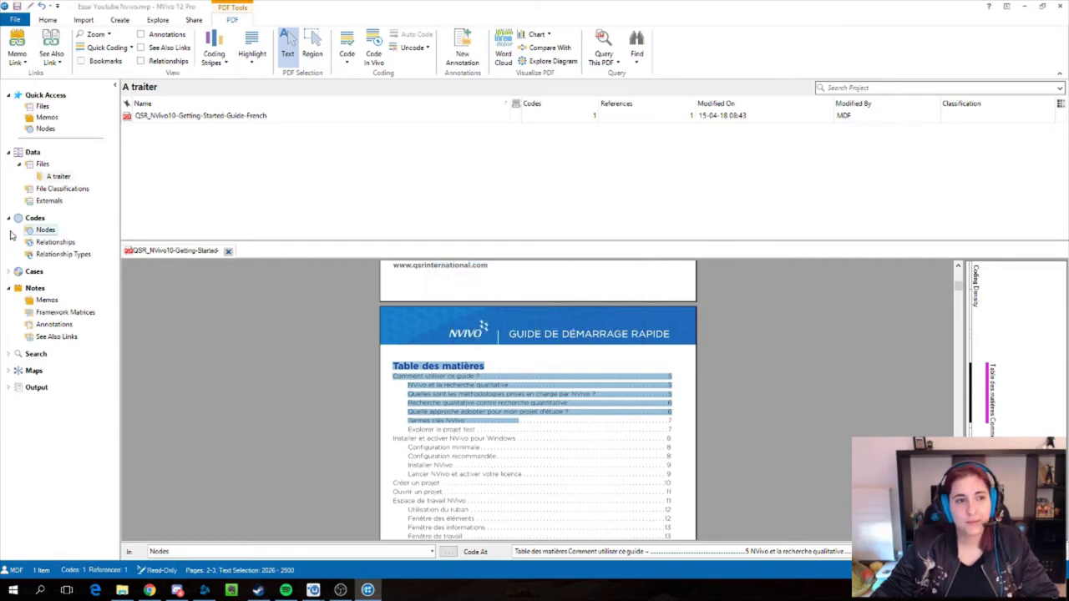
Show the project's nodes and code the word "projet" from the "Créer un projet" entry in vivo
click(44, 230)
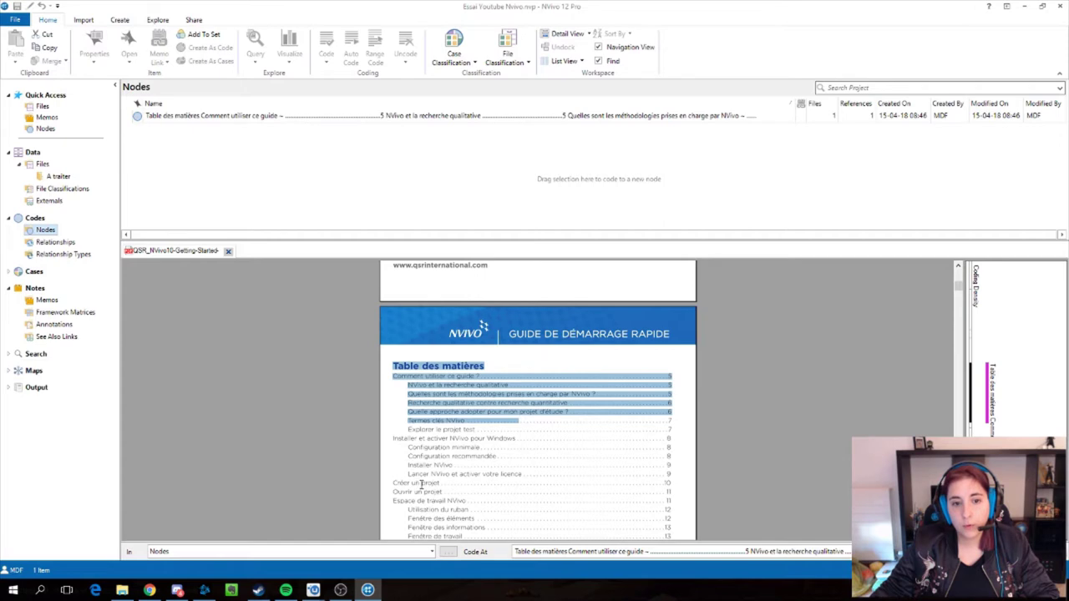
drag(421, 483, 437, 485)
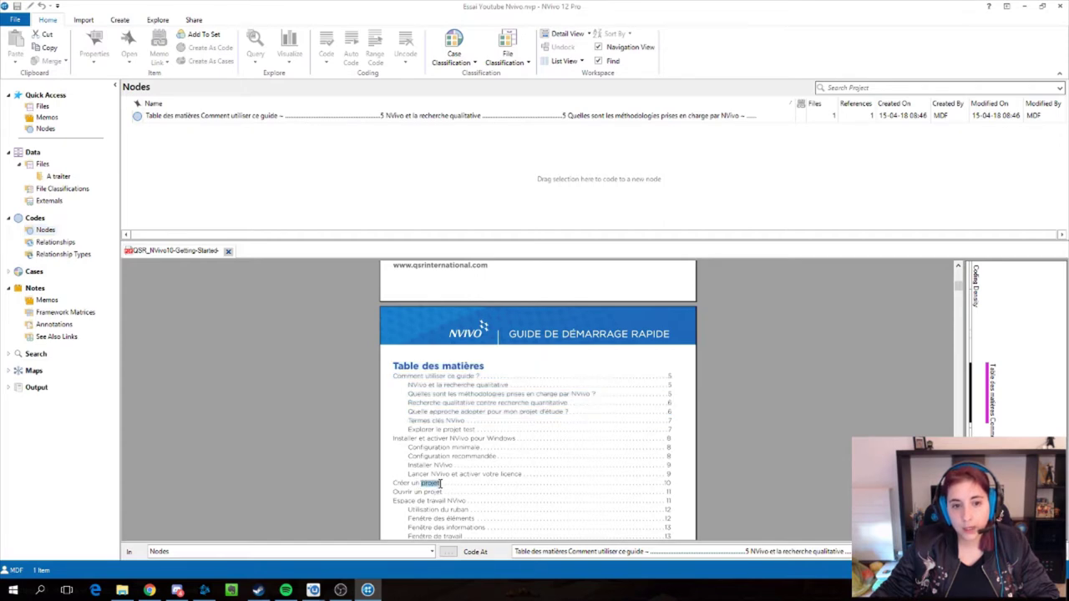
click(373, 53)
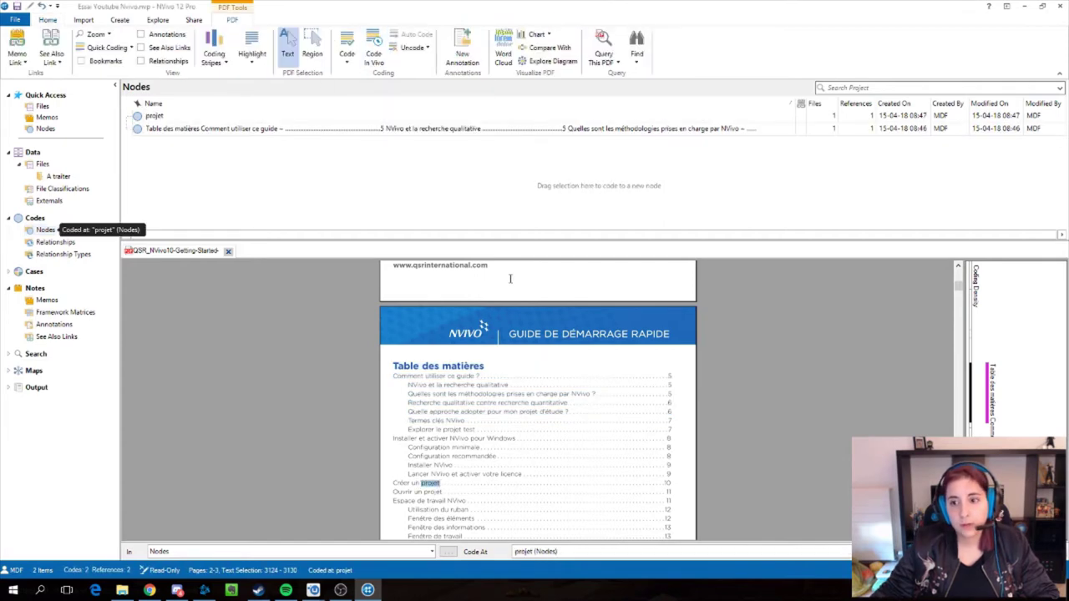
Delete the long node whose name begins with "Table des matières" from the project's nodes
click(158, 128)
right_click(159, 130)
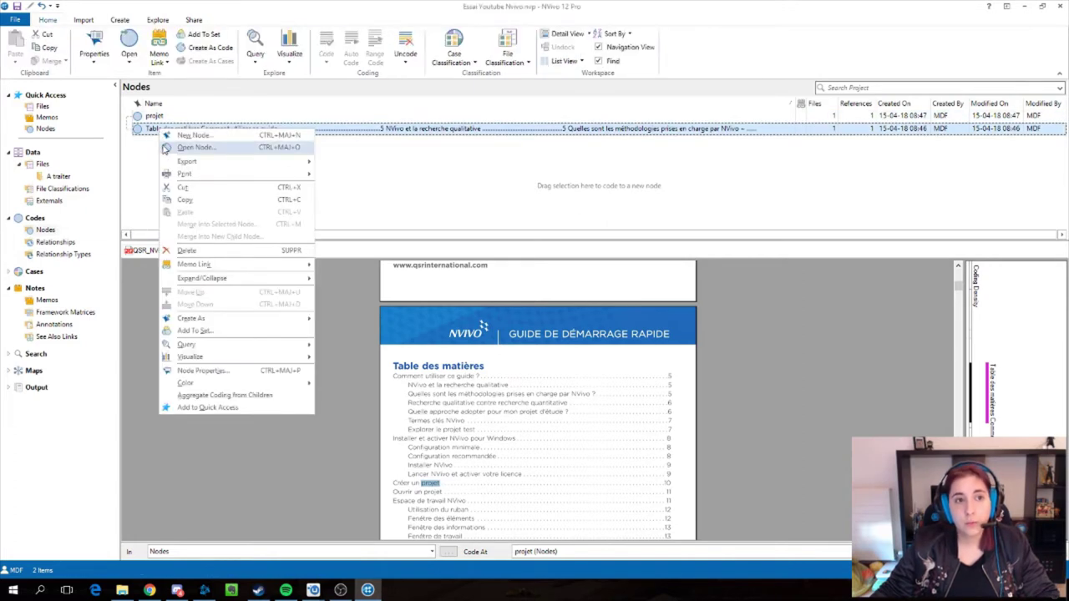
click(121, 179)
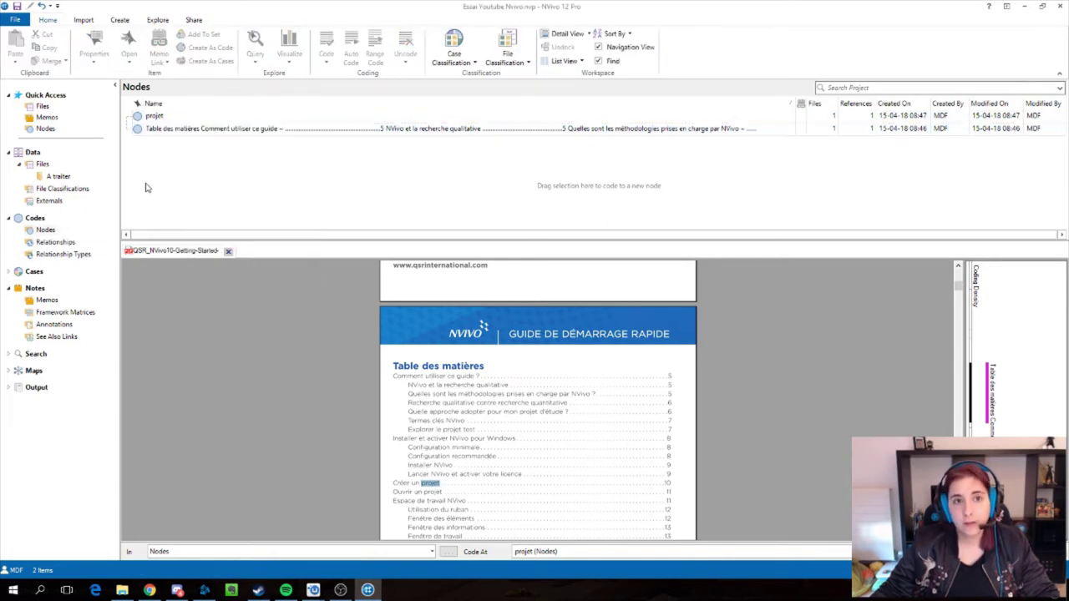
click(167, 131)
right_click(170, 131)
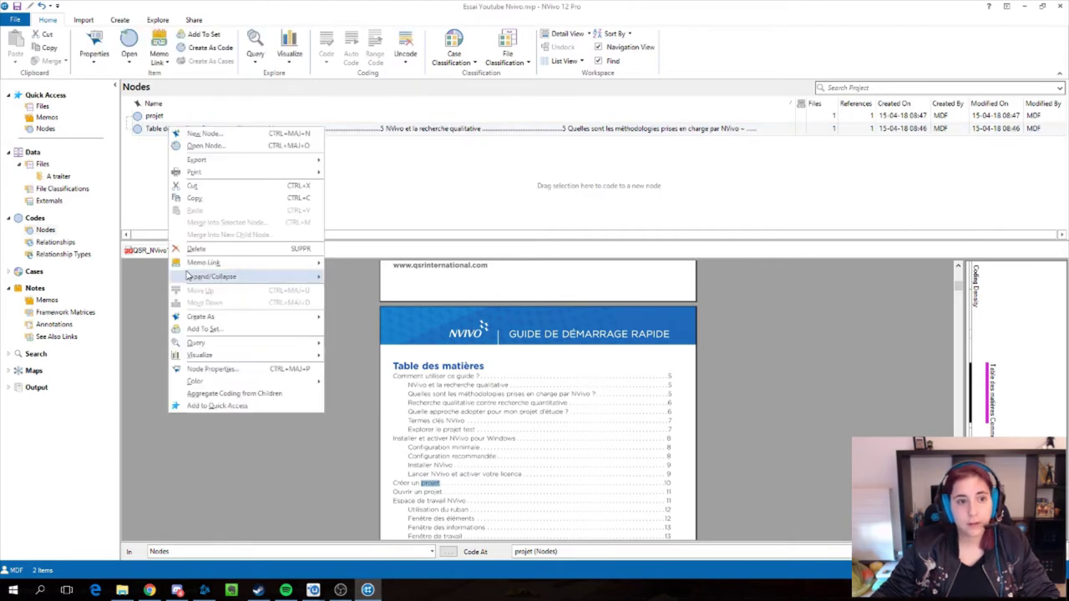
click(198, 249)
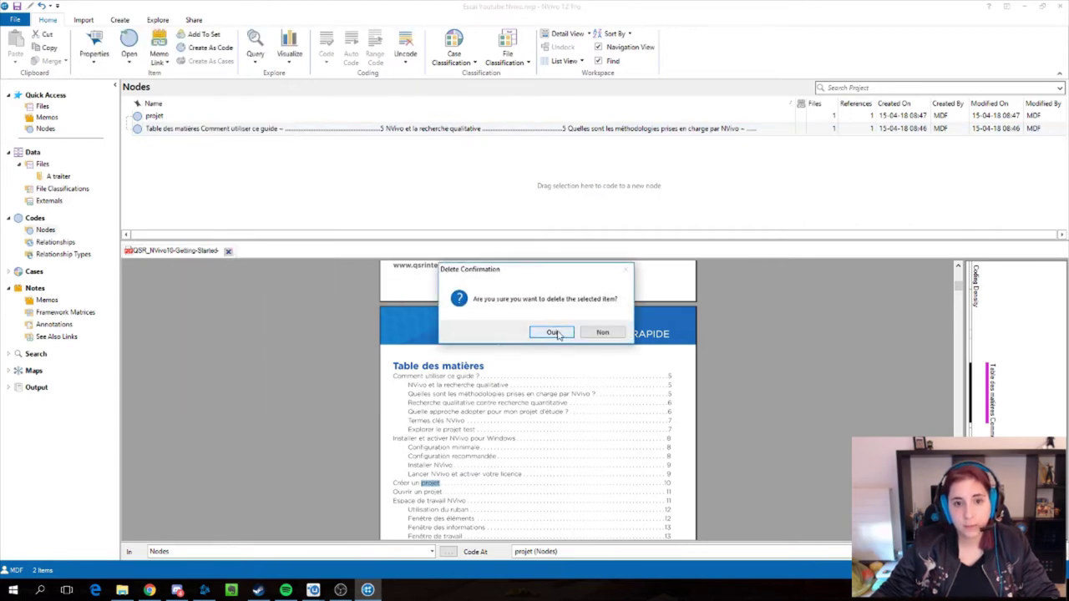
click(551, 333)
Delete the "projet" node from the project's nodes
click(153, 117)
right_click(153, 117)
click(196, 240)
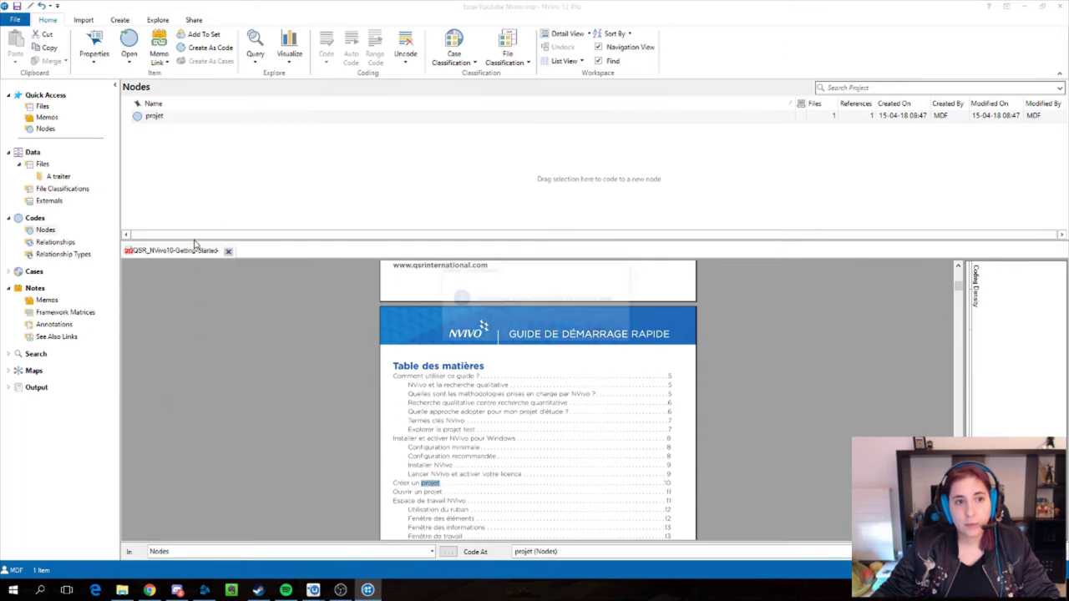
click(549, 332)
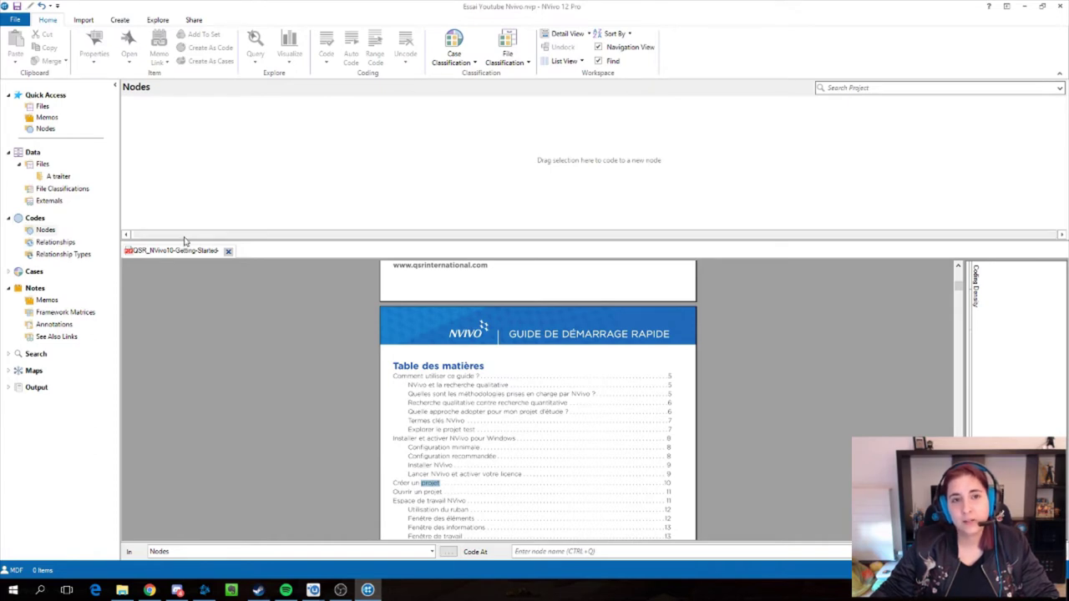
Select the whole paragraph under the "NVivo et la recherche qualitative" heading on page 5 of the guide as text
click(455, 300)
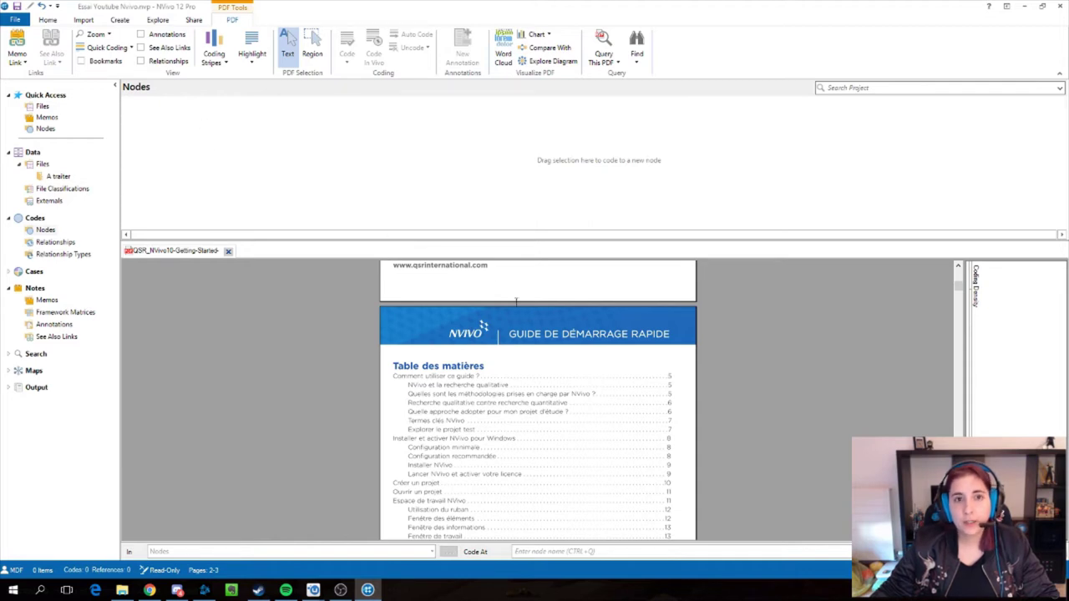
drag(391, 377, 482, 375)
scroll(484, 384, down, 15)
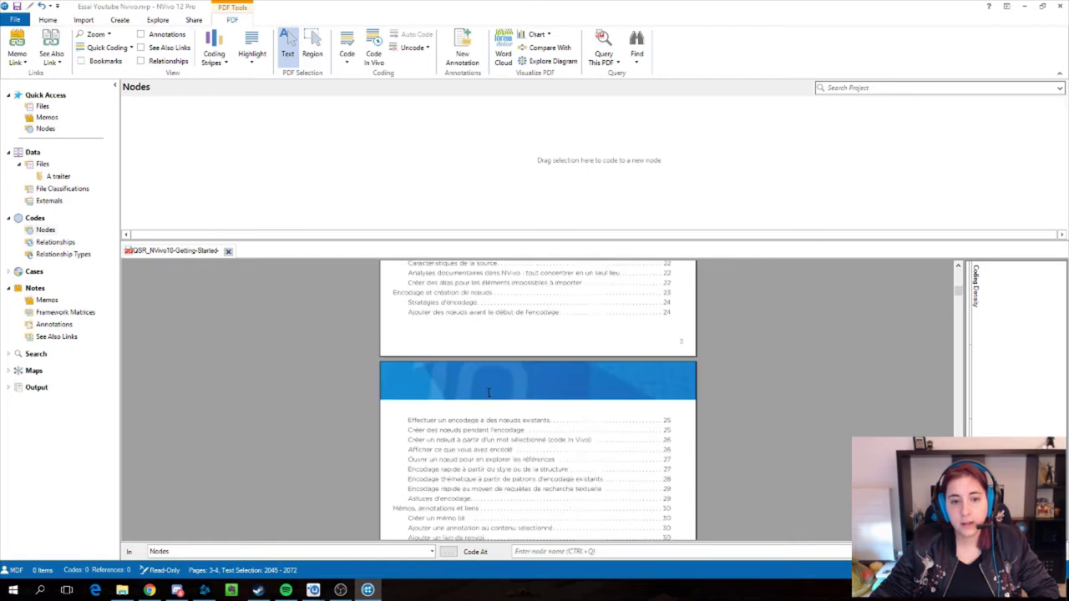
scroll(488, 392, up, 5)
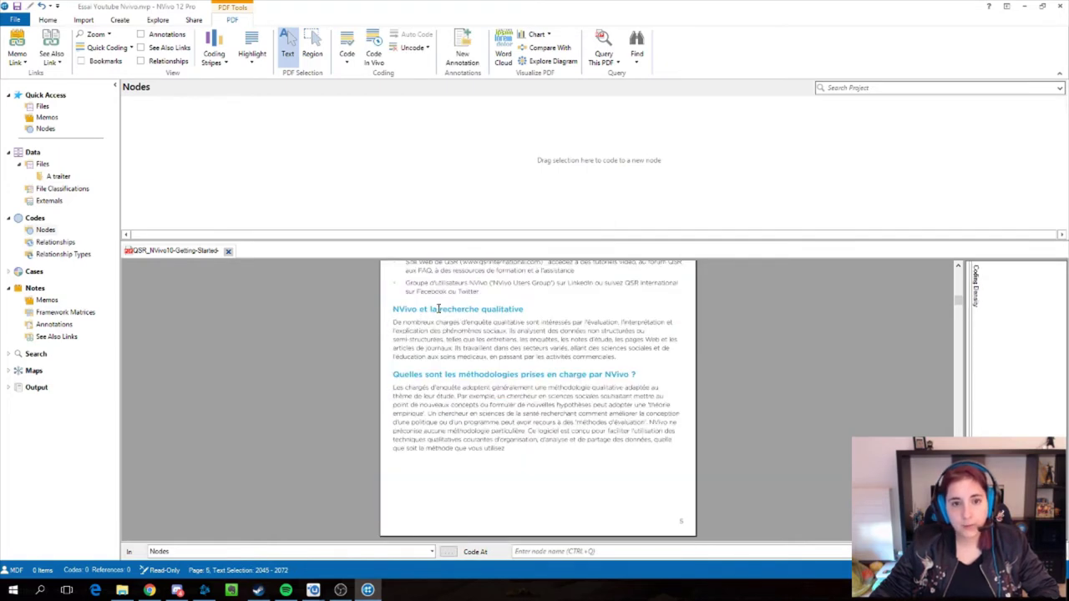
drag(444, 309, 526, 309)
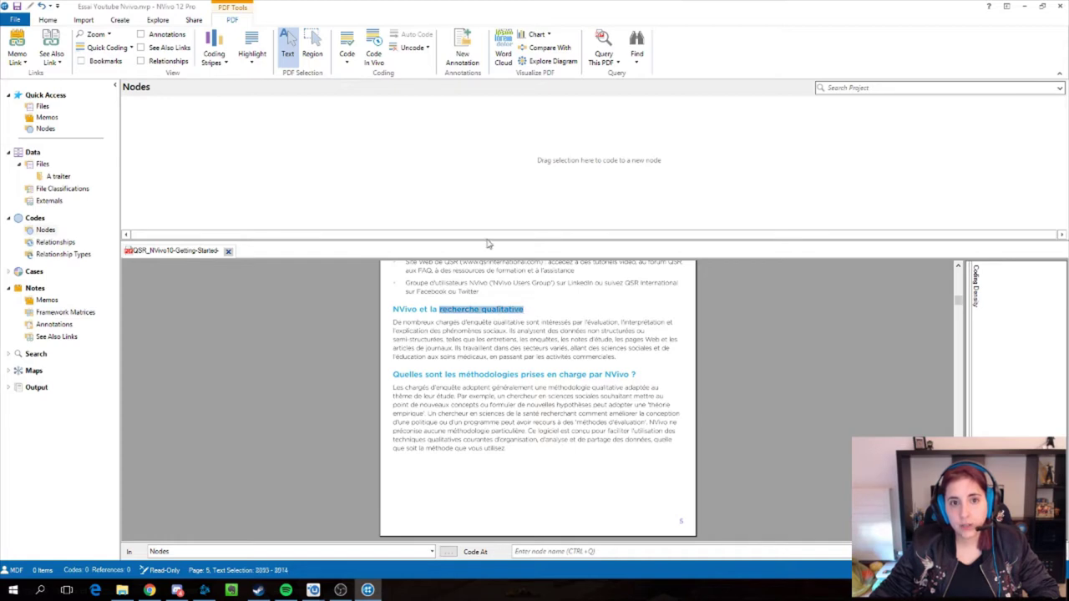
drag(395, 323, 615, 357)
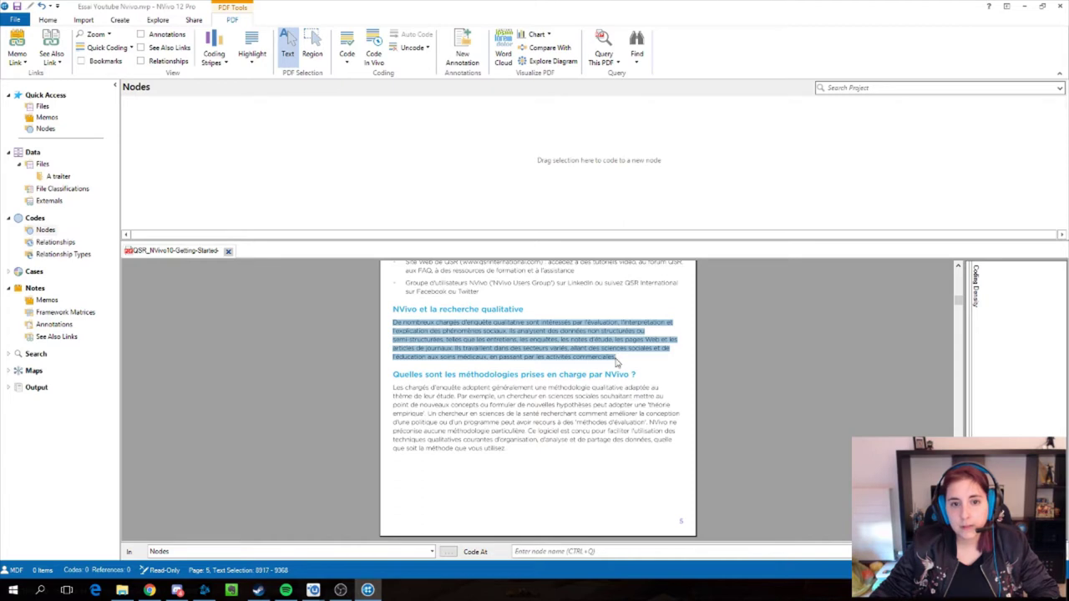
Code the selected paragraph at a new node named "Recherche qualitative"
right_click(531, 341)
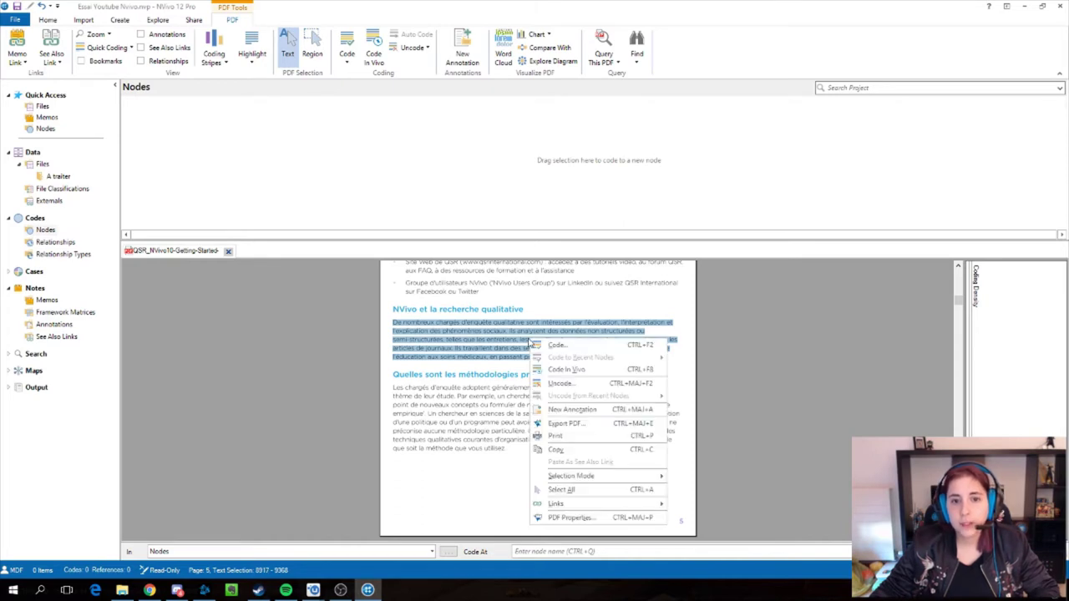
click(361, 85)
click(346, 60)
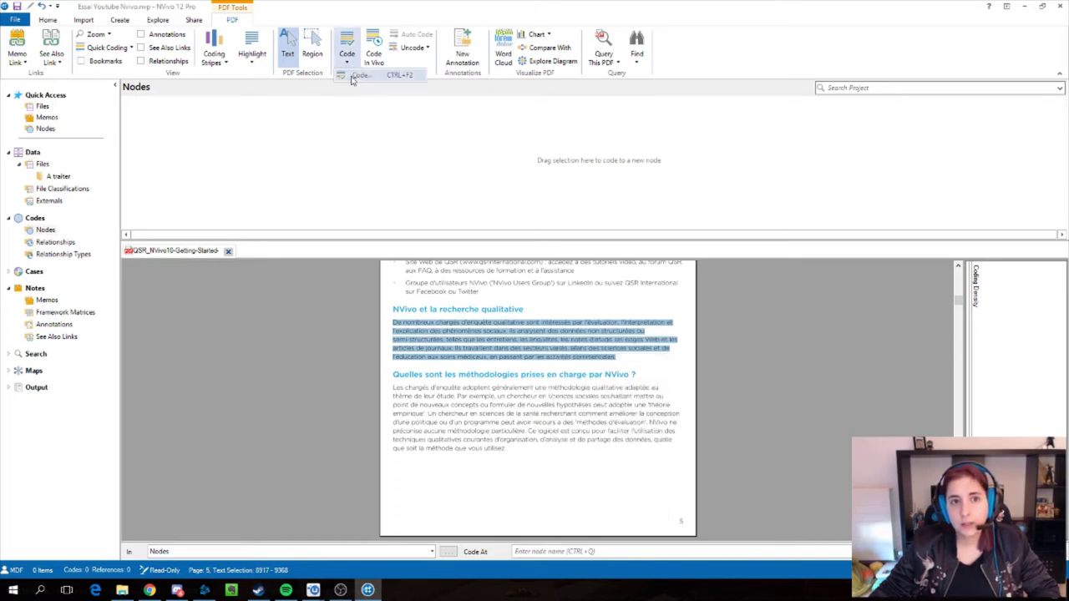
click(355, 77)
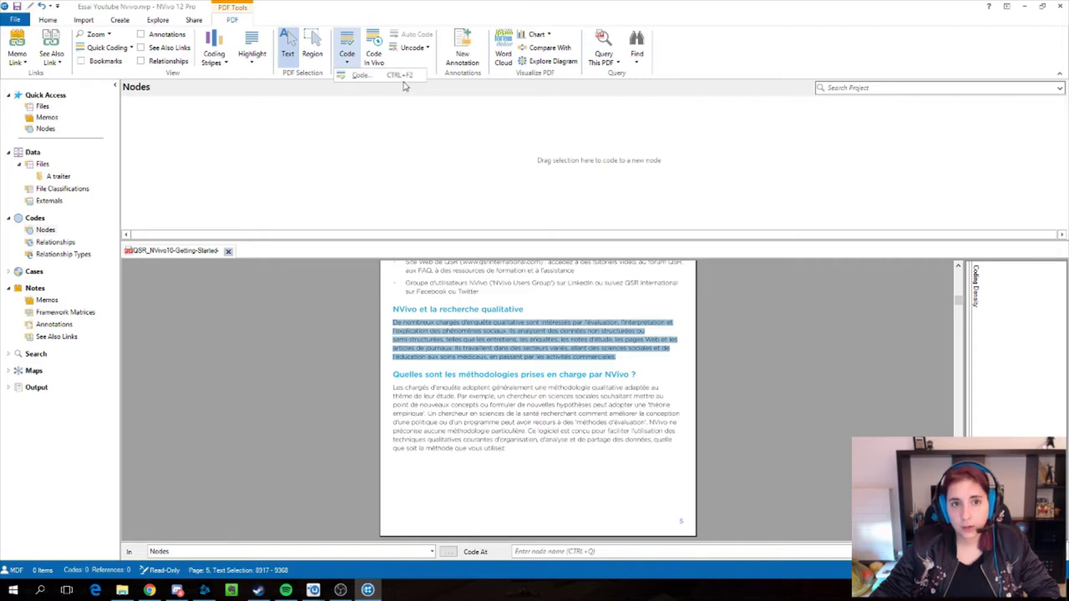
right_click(558, 344)
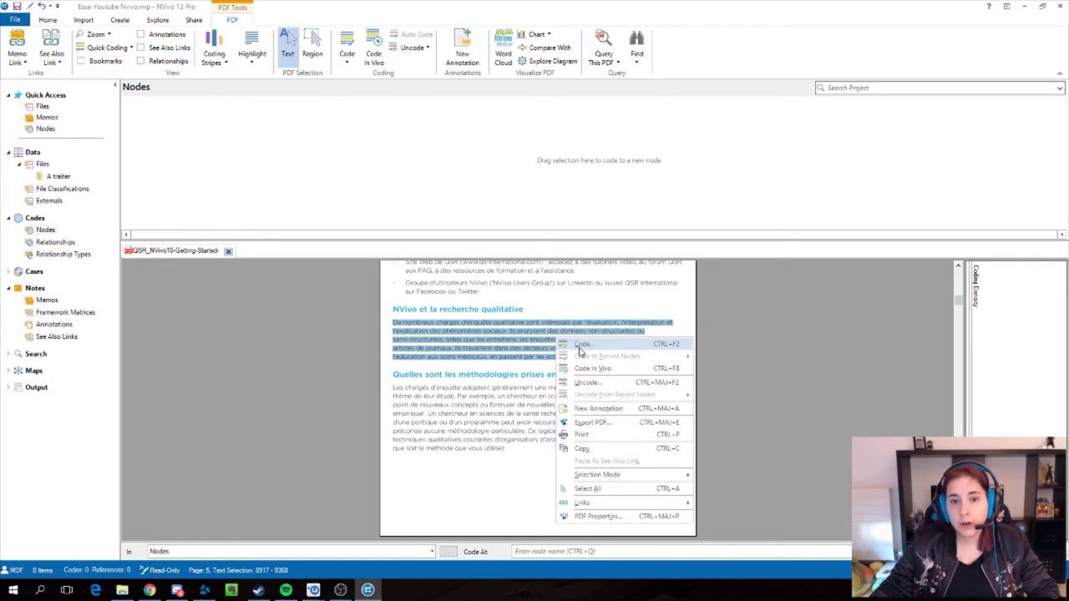
click(583, 345)
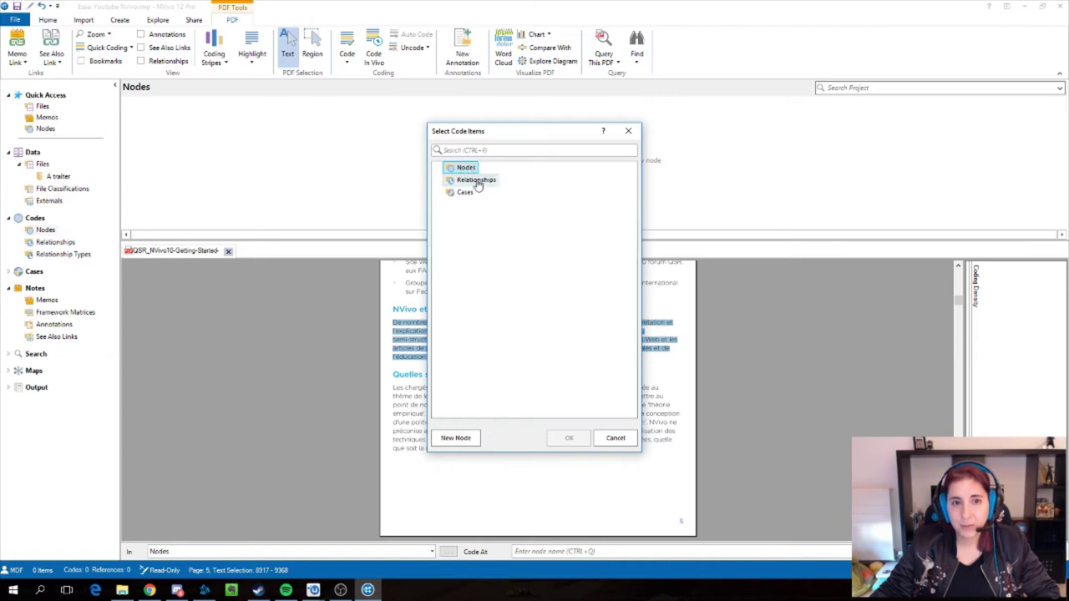
click(462, 440)
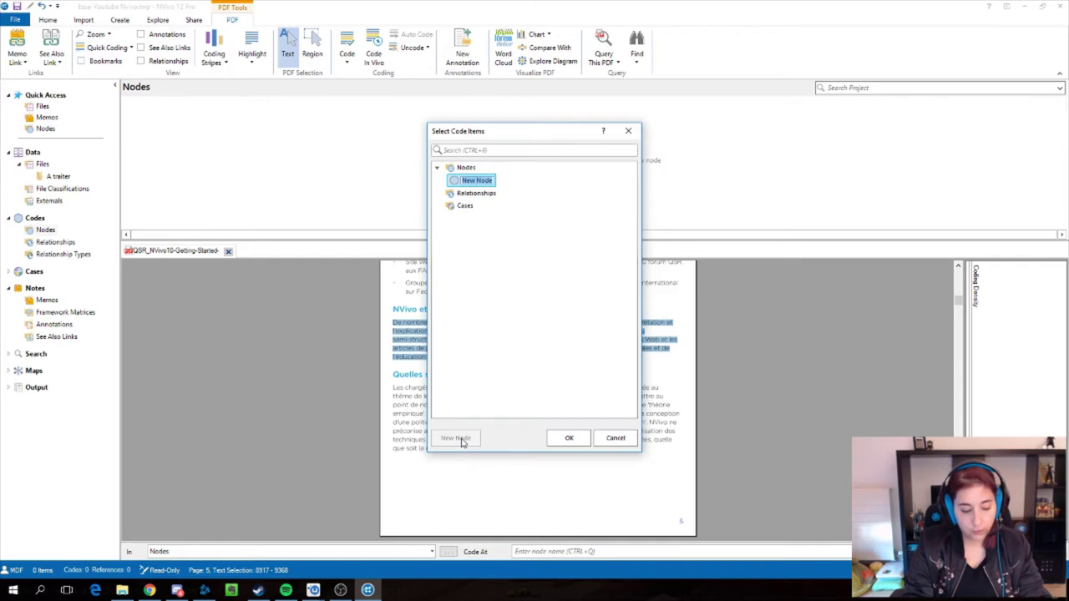
text(Fe)
text(cherc)
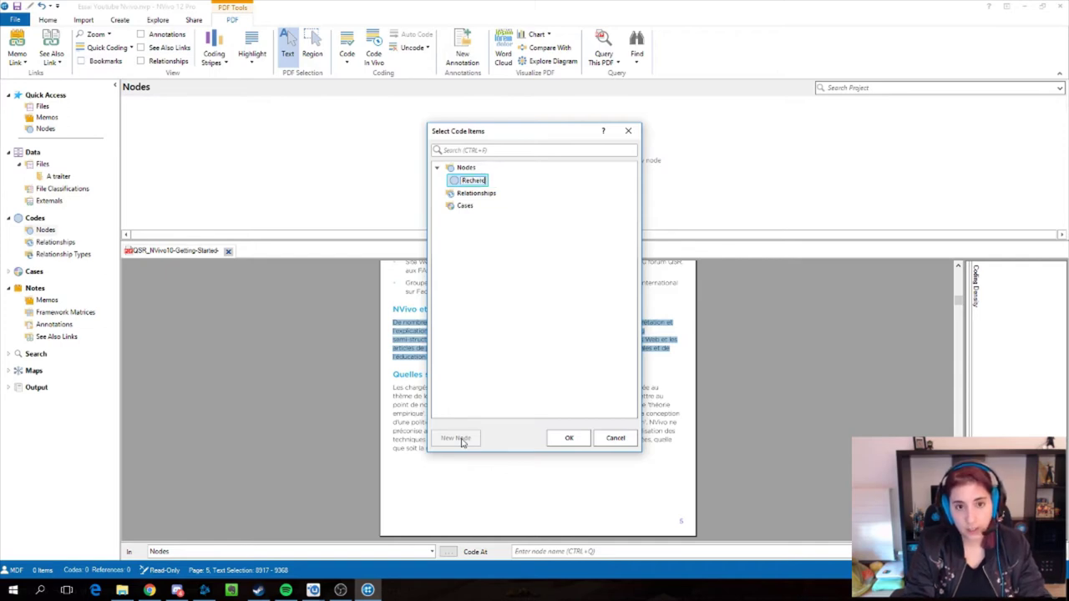
text(he qualitati)
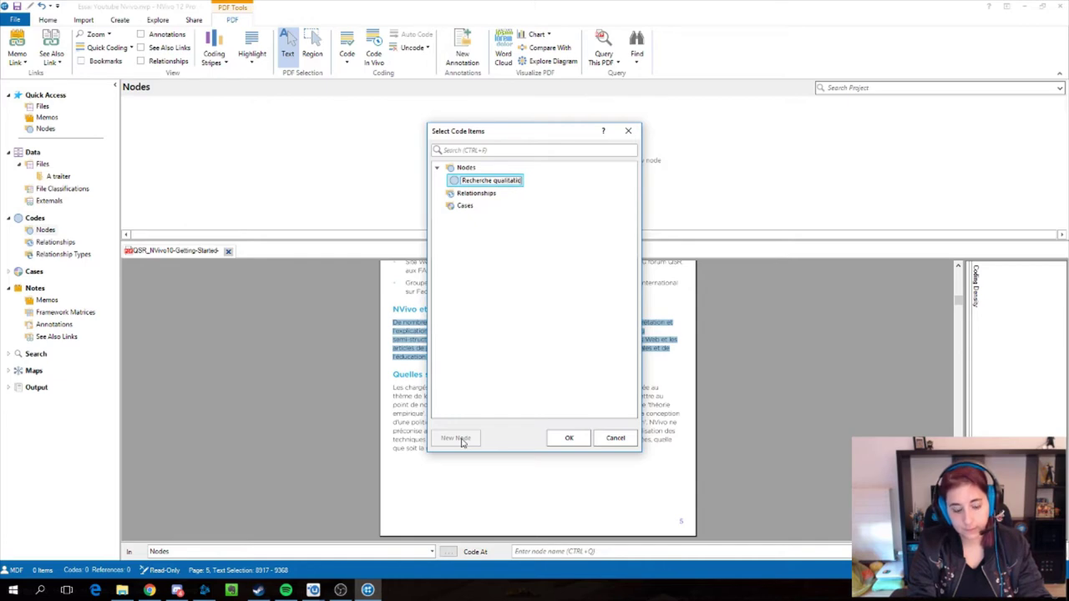
text(ve)
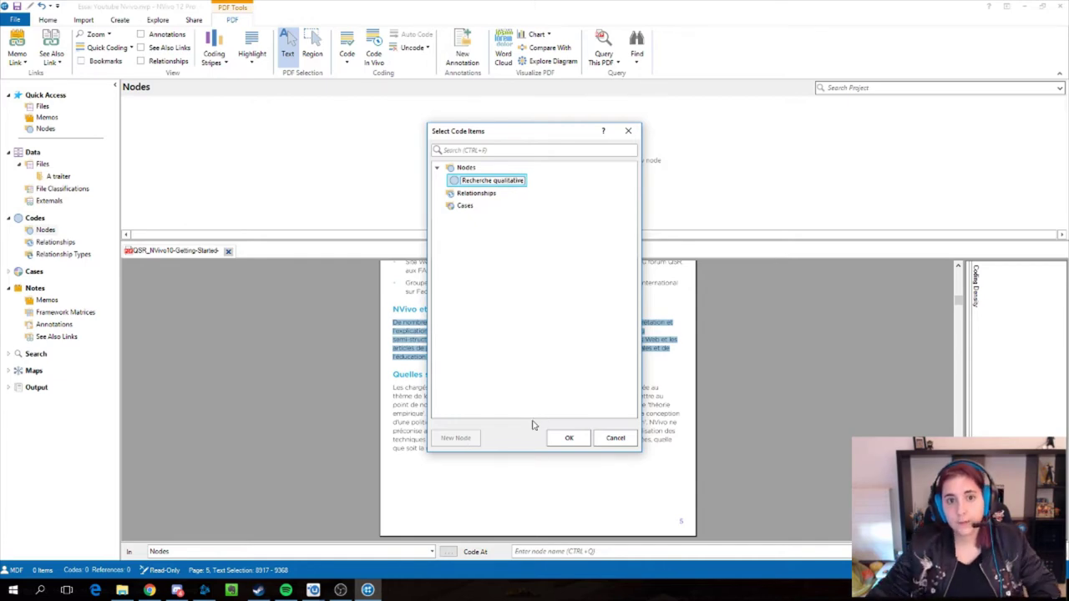
click(568, 438)
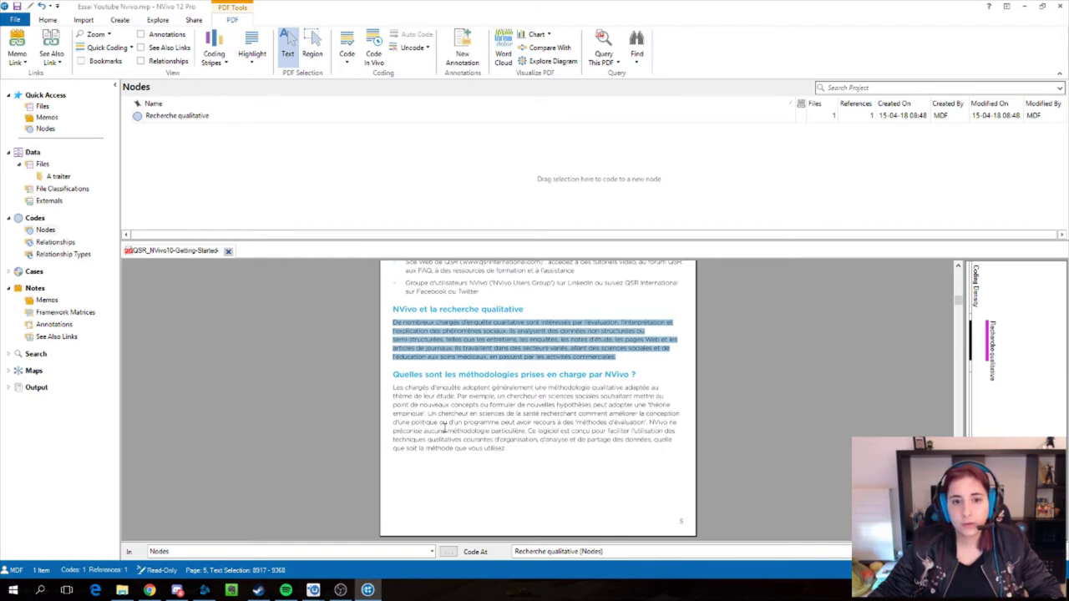
scroll(507, 405, down, 15)
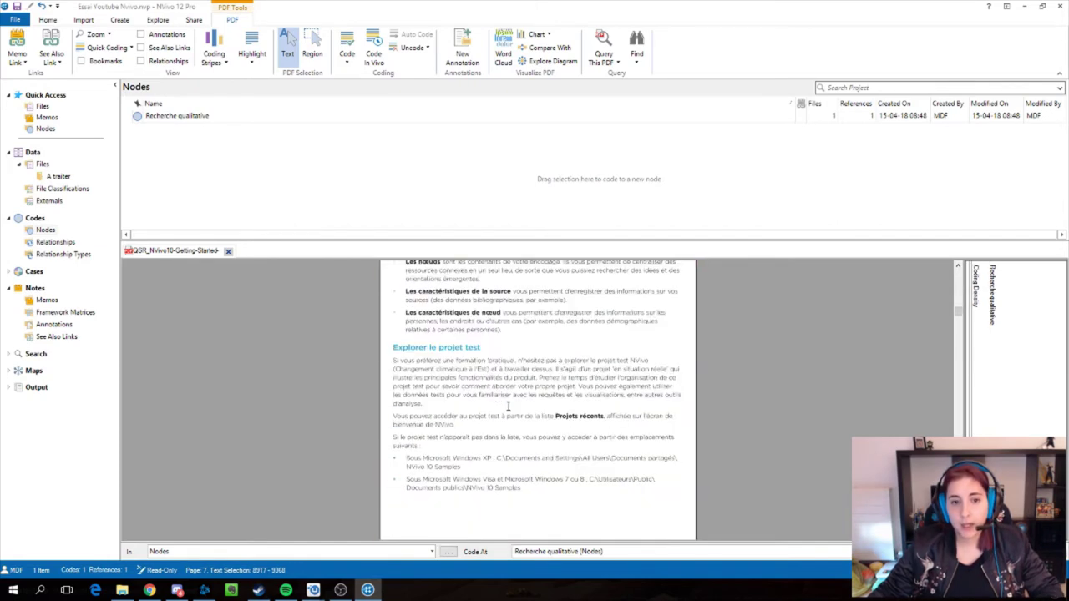
scroll(507, 406, up, 5)
drag(393, 344, 580, 352)
scroll(576, 359, up, 4)
scroll(568, 363, down, 2)
click(516, 333)
drag(389, 297, 498, 326)
click(498, 326)
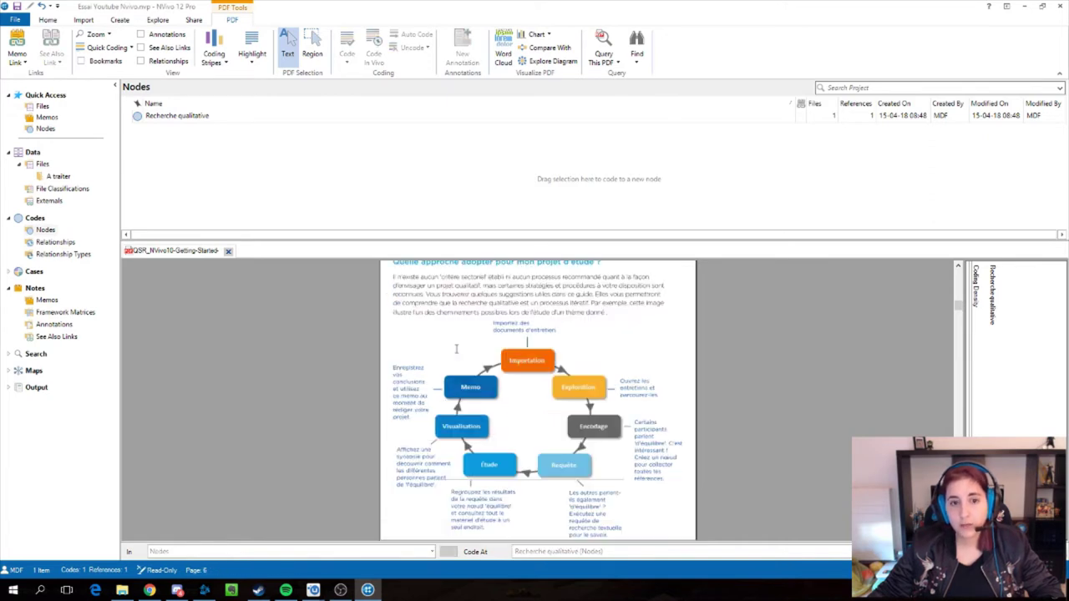
Select the orange "Importation" box in the page 6 diagram as a region and code it at a new node named "Importation"
scroll(455, 345, up, 1)
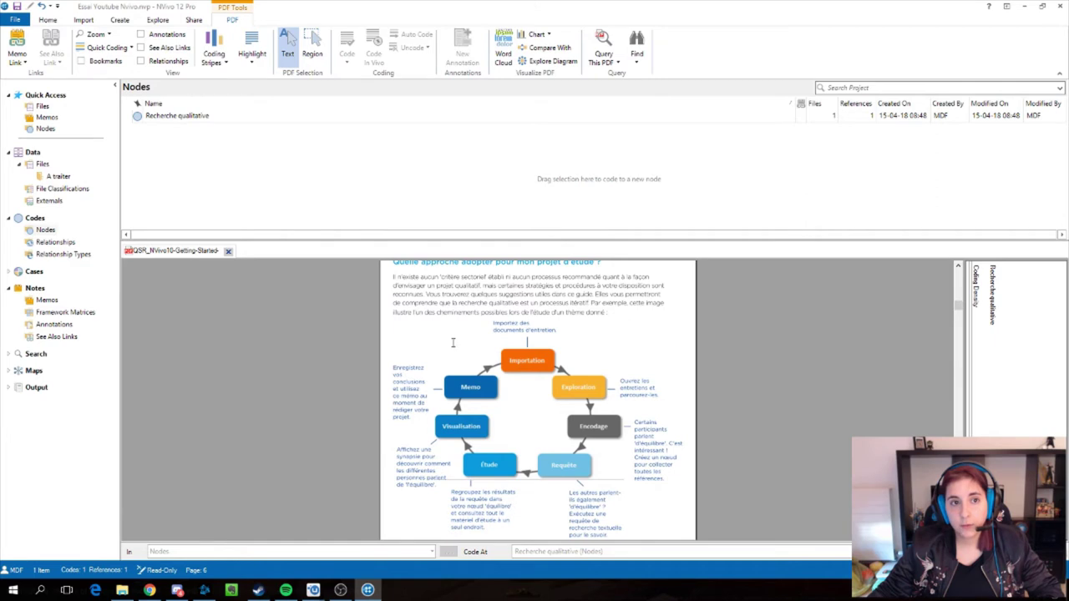
click(312, 46)
drag(496, 345, 558, 375)
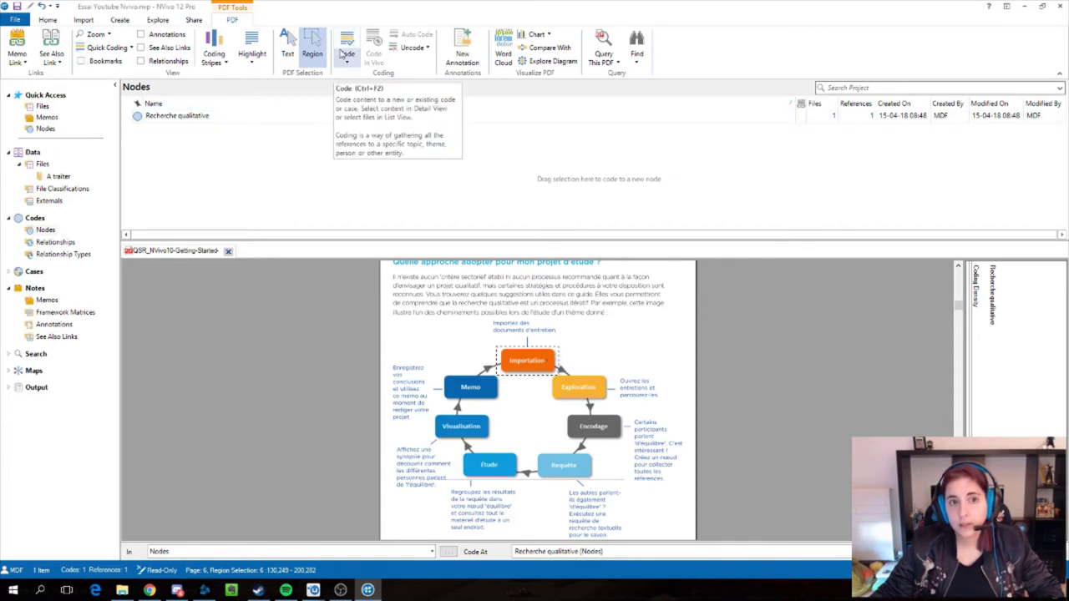
right_click(557, 363)
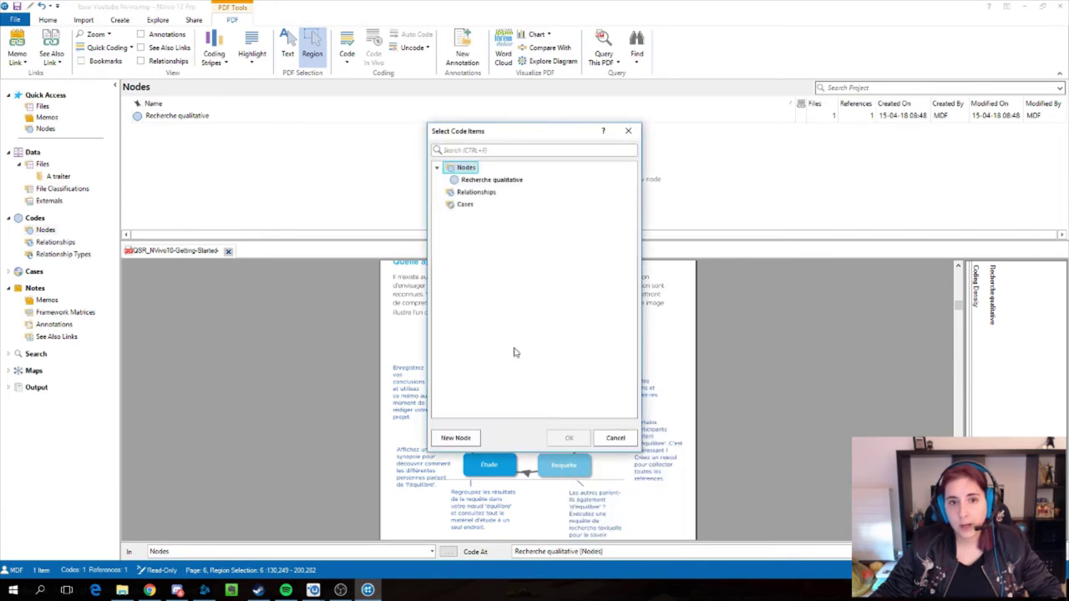
click(475, 441)
text(Im)
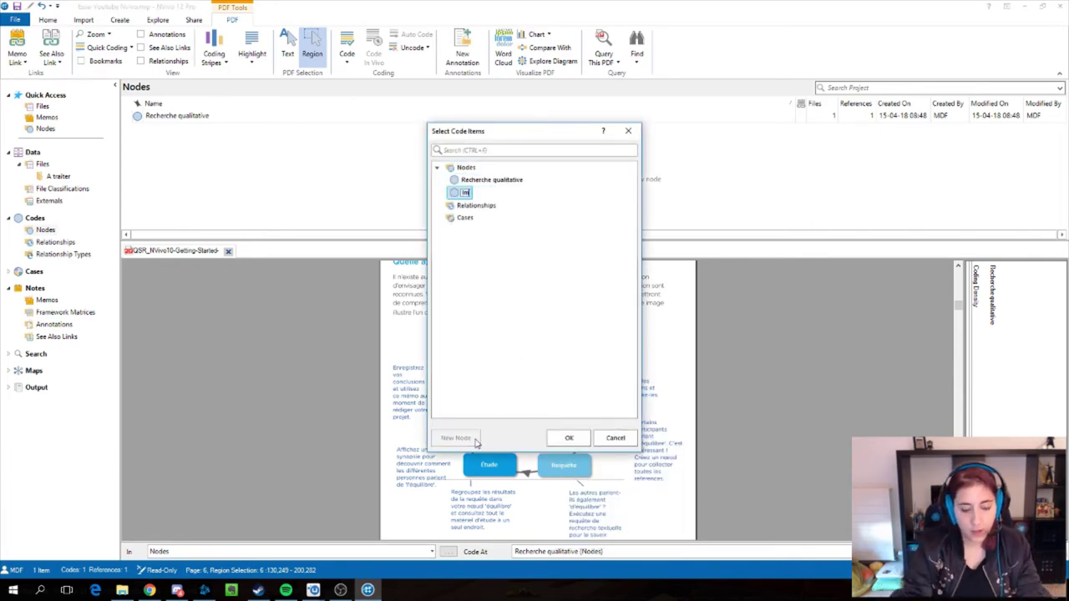
text(portation)
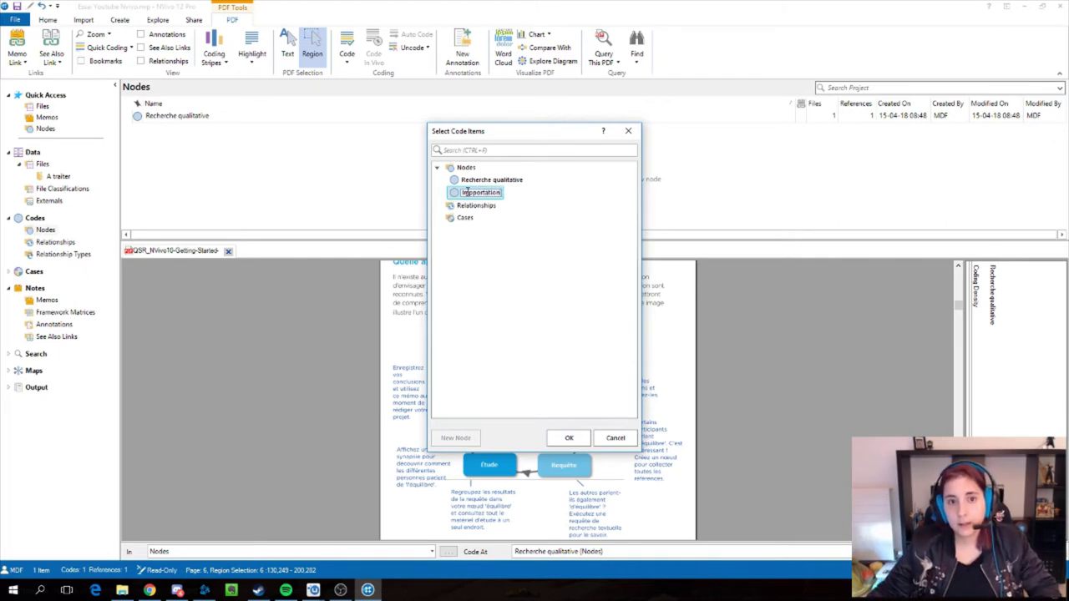
click(470, 193)
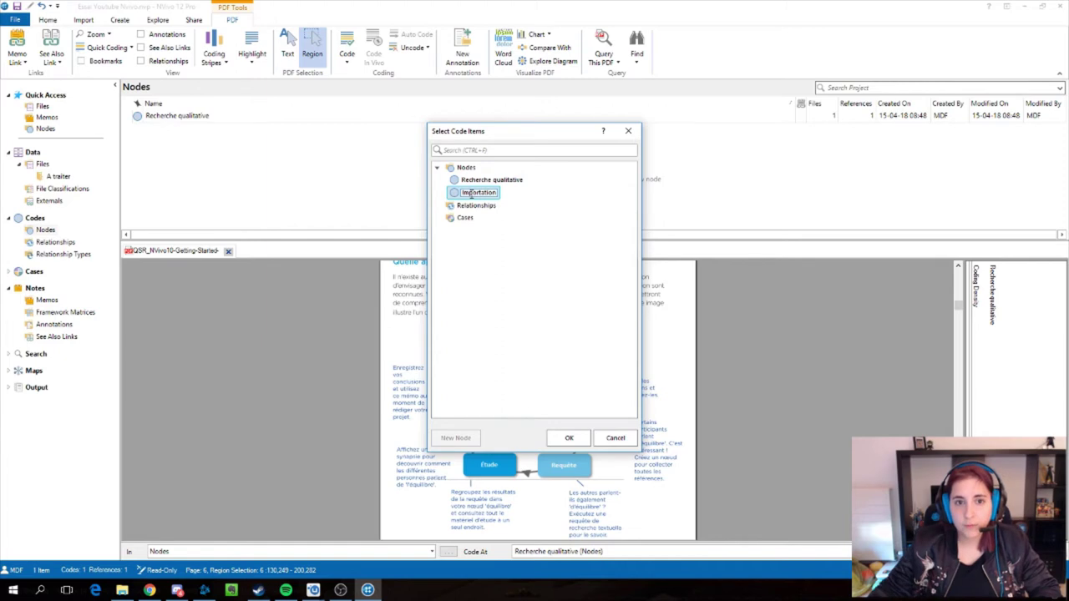
click(568, 438)
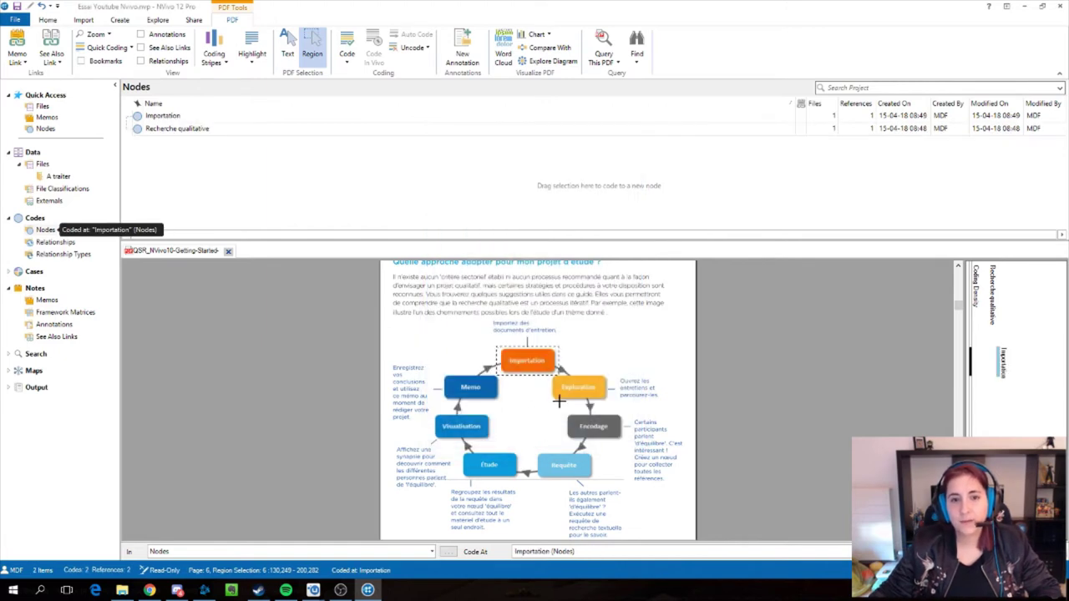
Select the "Les sources" definition on page 7 as text and look through the coding and uncoding options available for it
scroll(565, 403, down, 5)
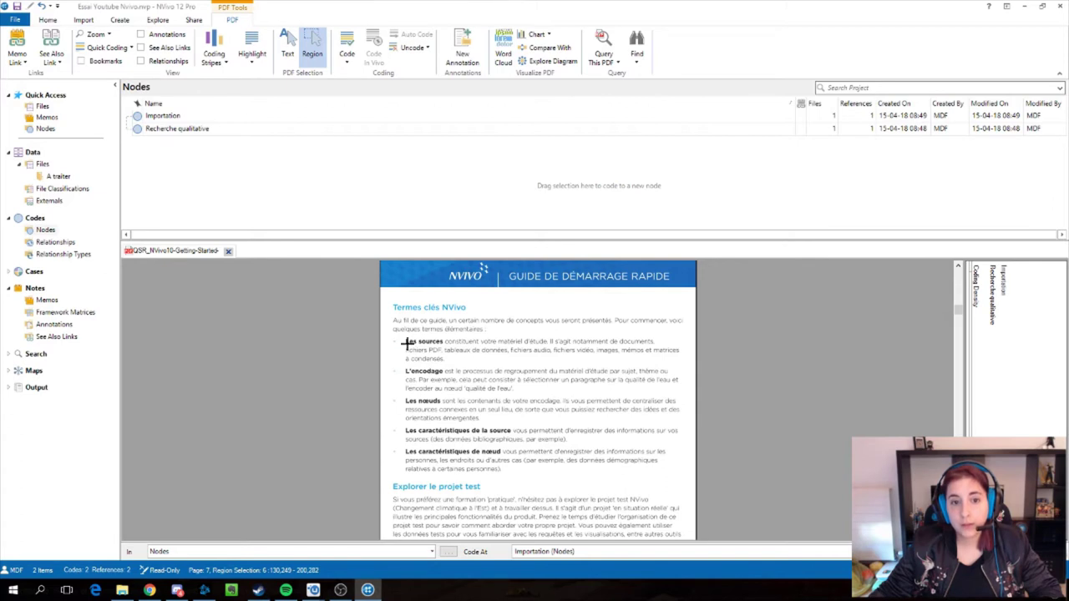
key(Escape)
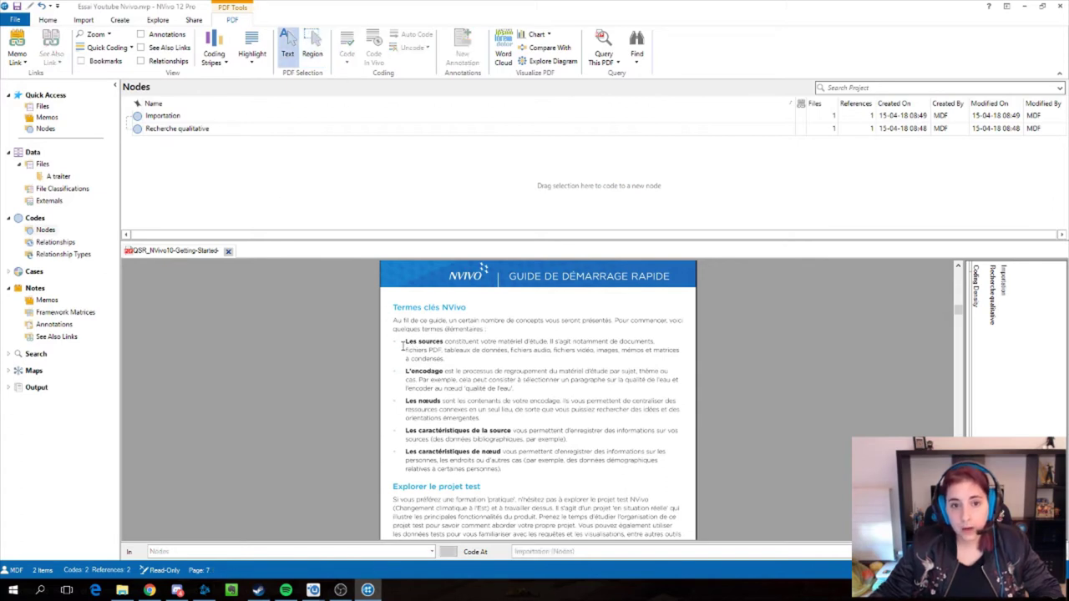
mouse_move(404, 342)
mouse_down()
mouse_move(440, 347)
mouse_move(448, 361)
mouse_up()
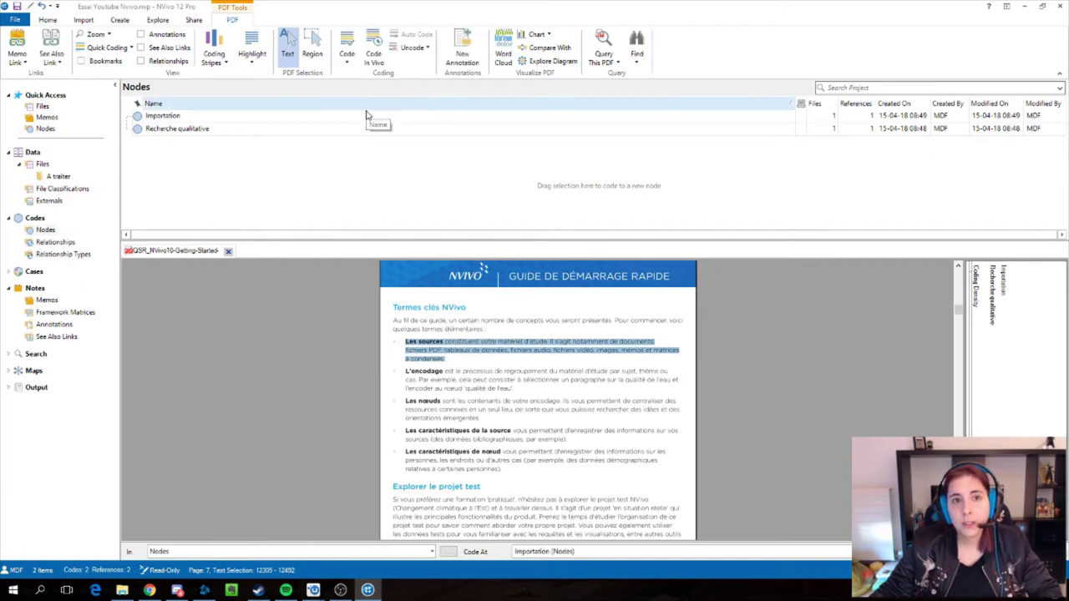
right_click(470, 349)
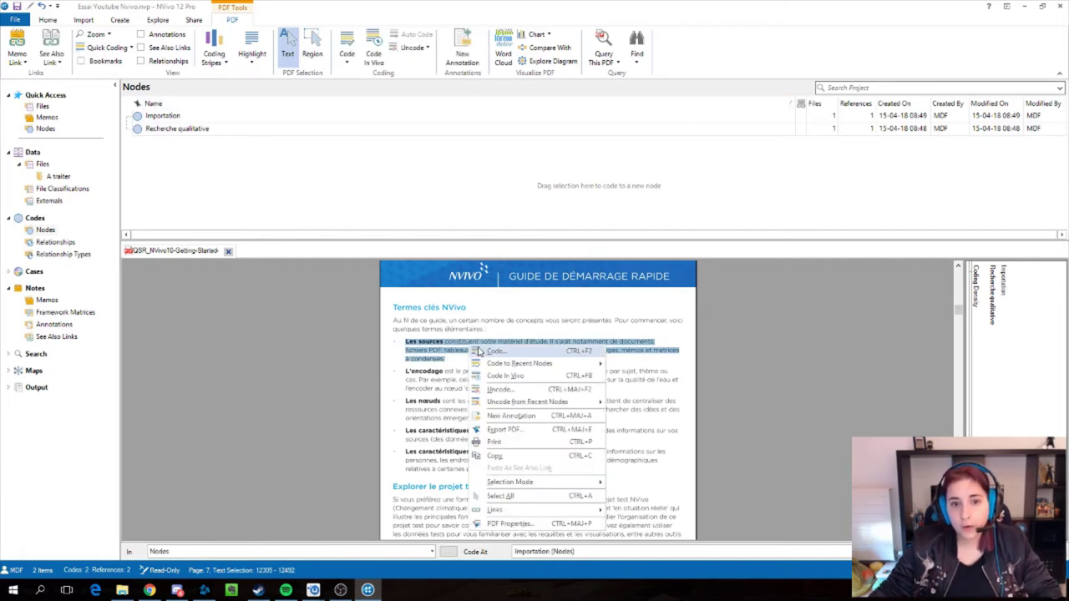
mouse_move(515, 366)
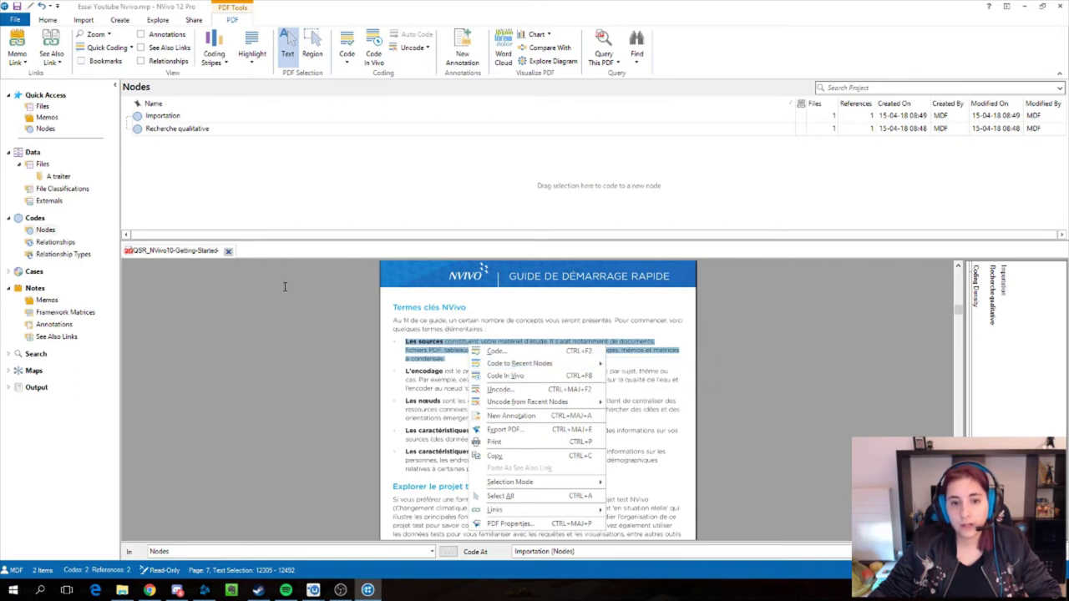
mouse_move(582, 368)
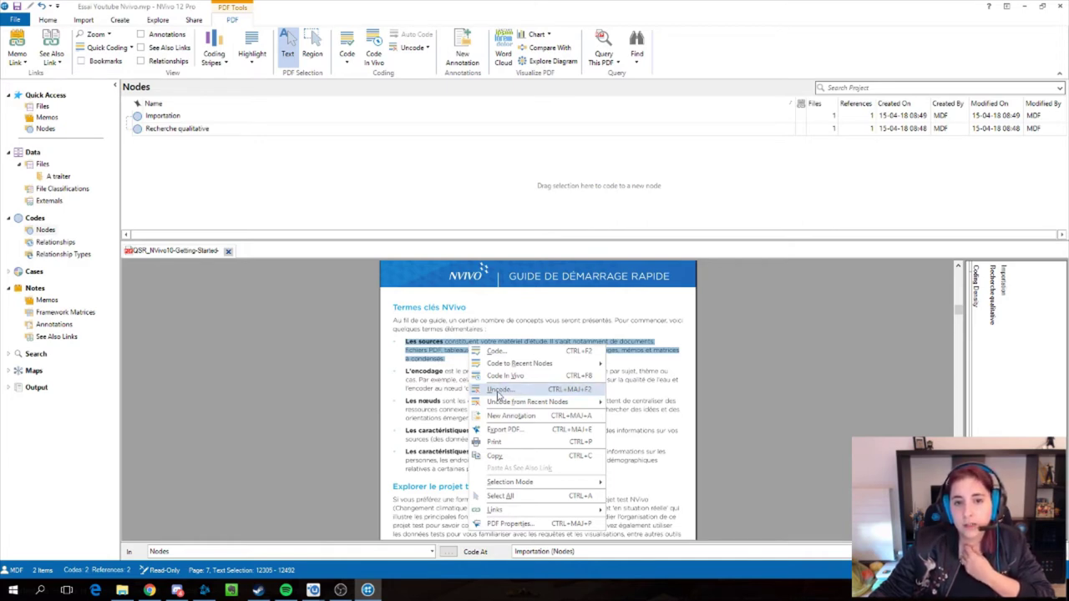
mouse_move(517, 402)
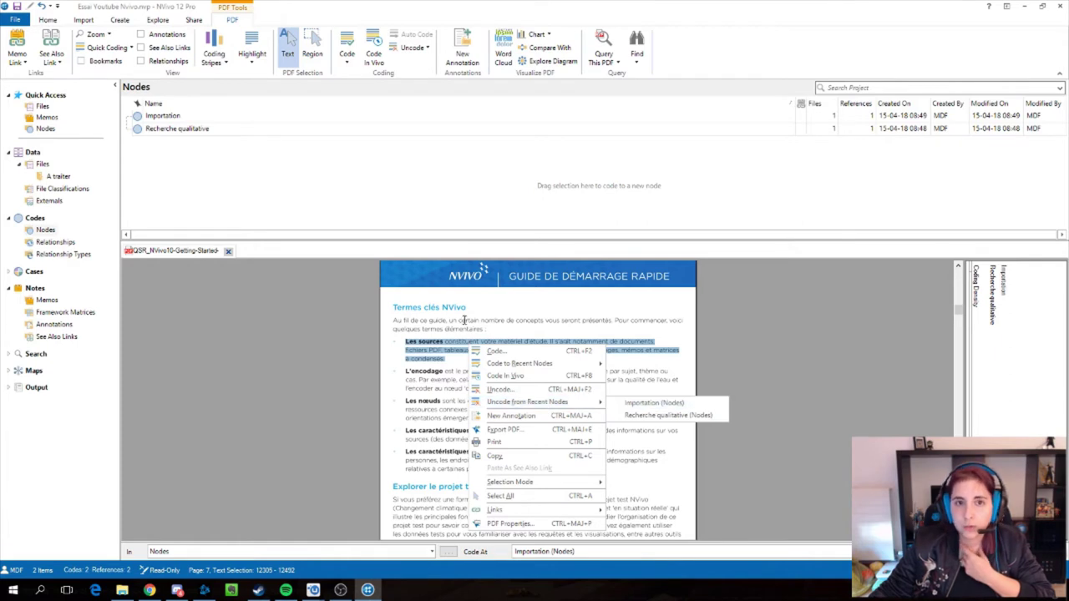
click(313, 303)
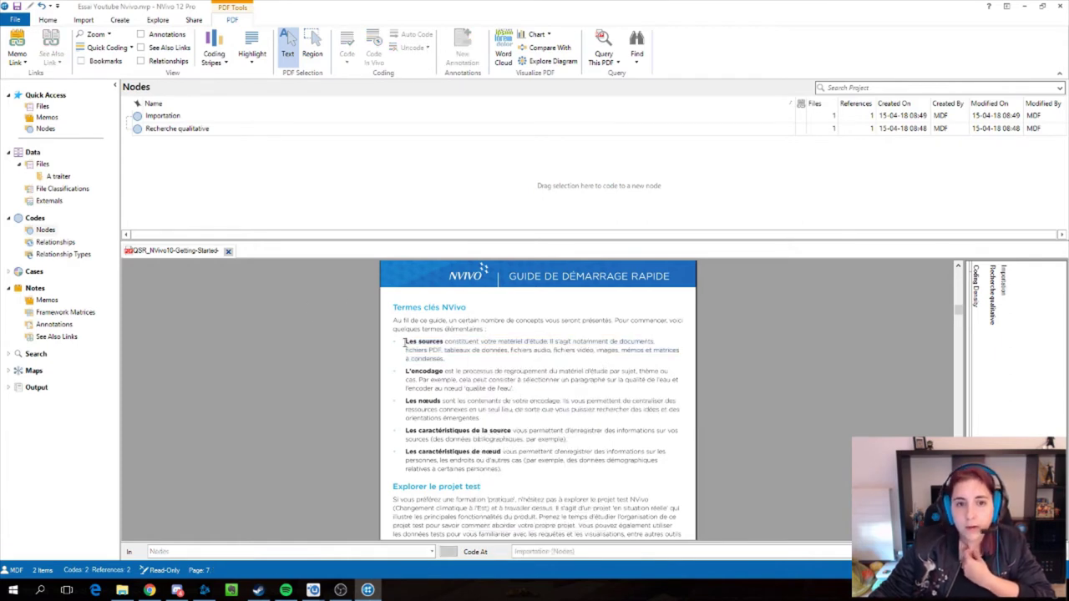
Add a new annotation without content to the "Les sources" definition on page 7 of the guide
drag(407, 340, 447, 359)
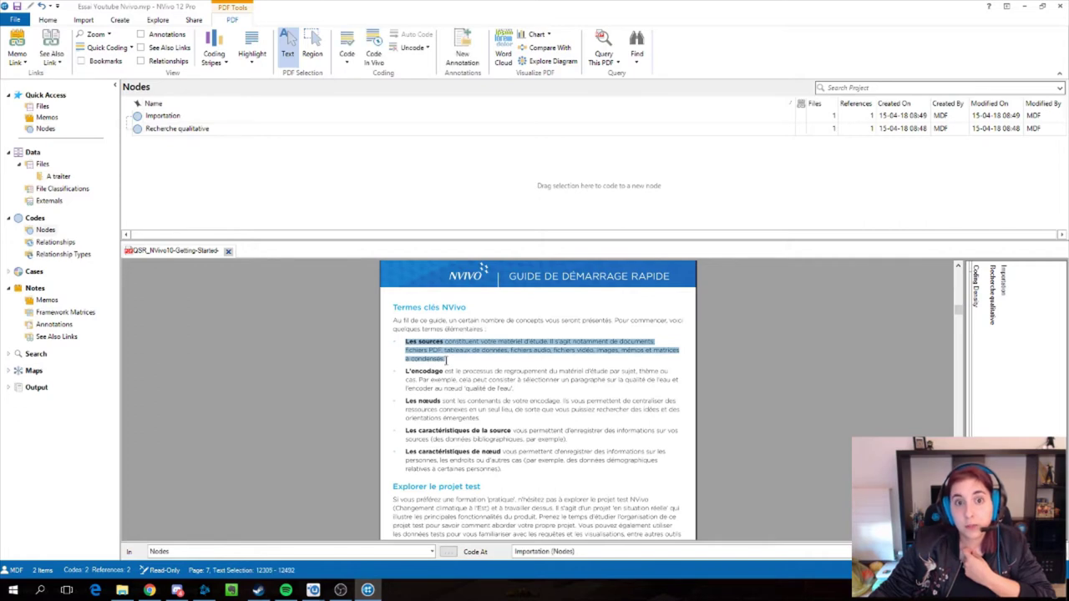
click(461, 52)
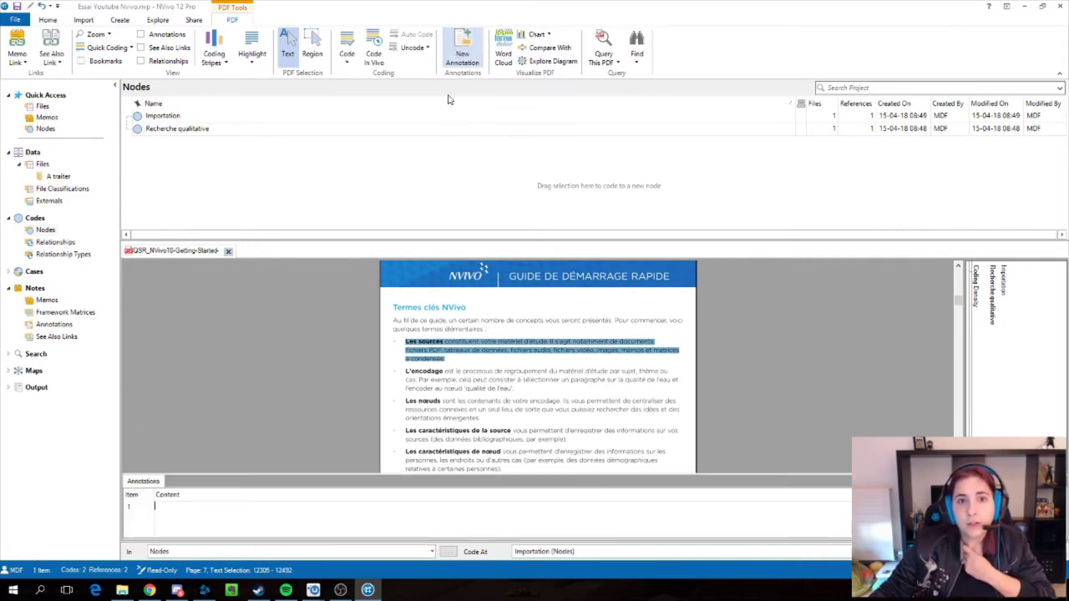
click(171, 505)
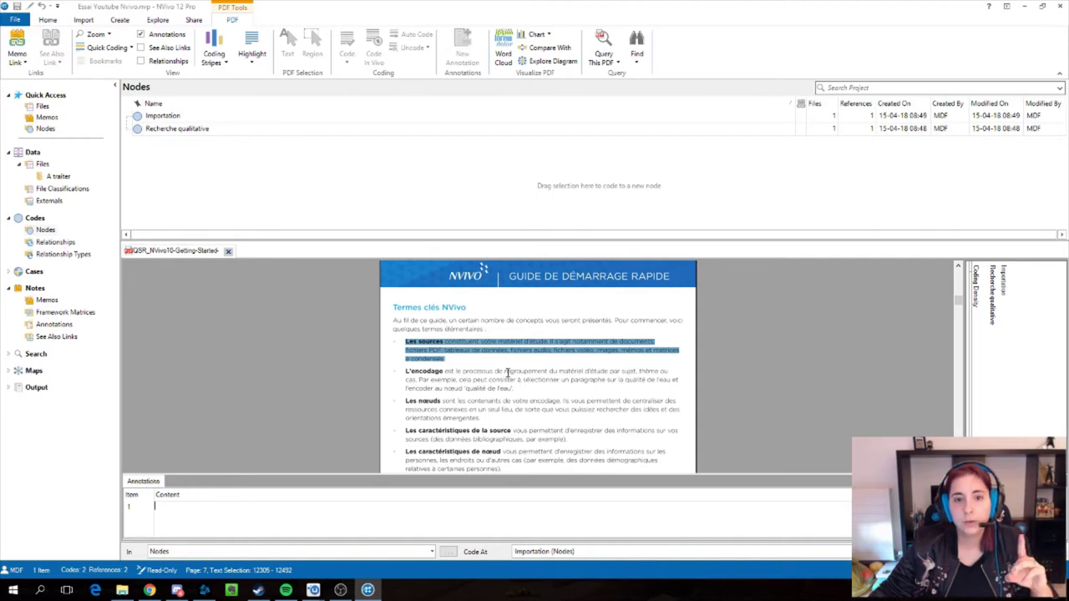
click(303, 387)
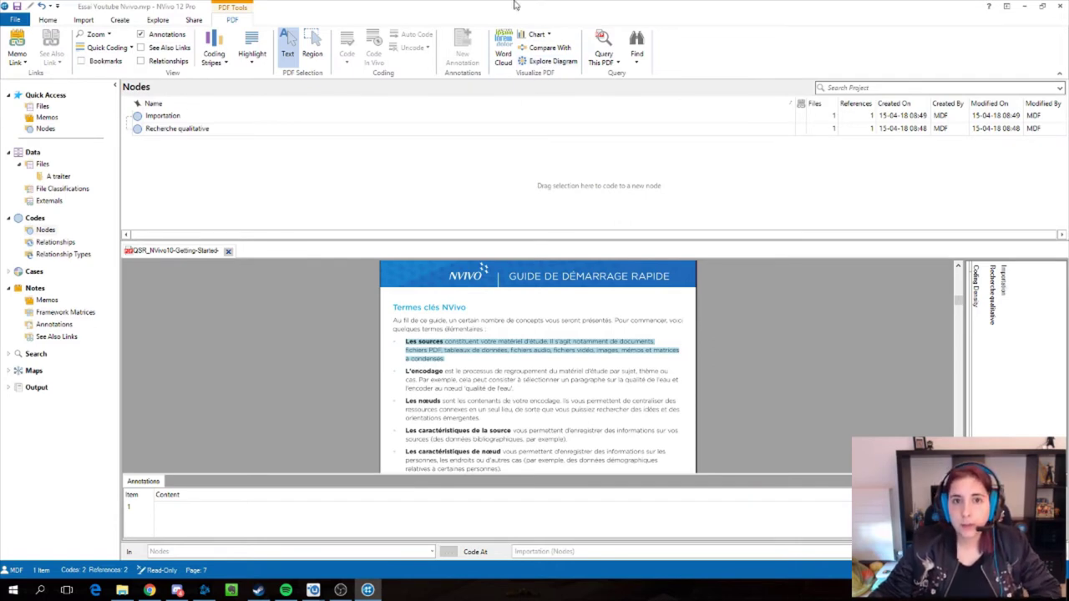
Generate a word cloud from the PDF guide and examine its most frequent words
click(506, 48)
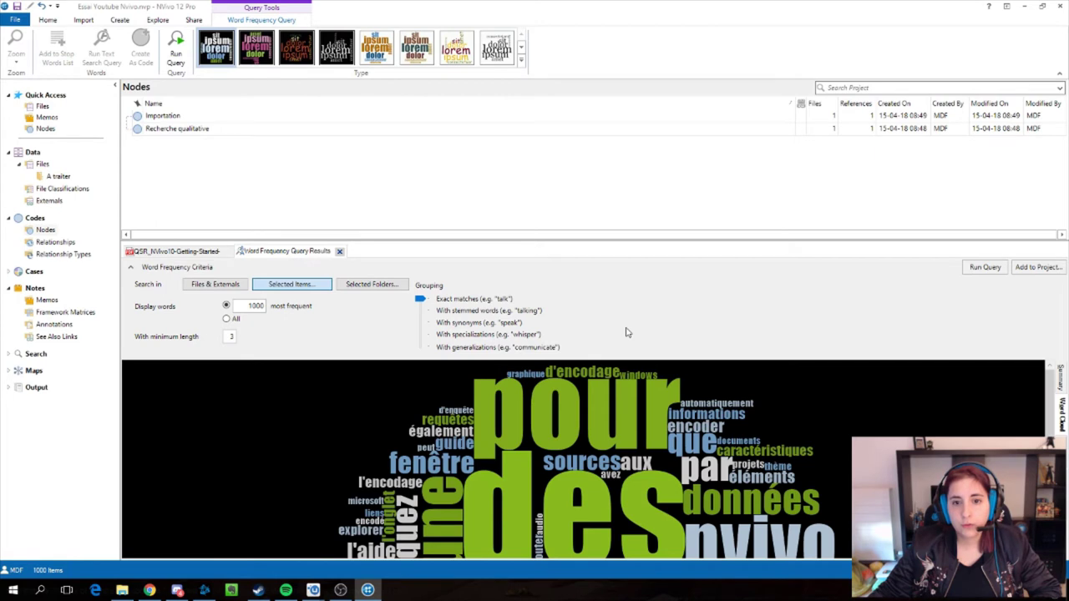
scroll(707, 472, down, 5)
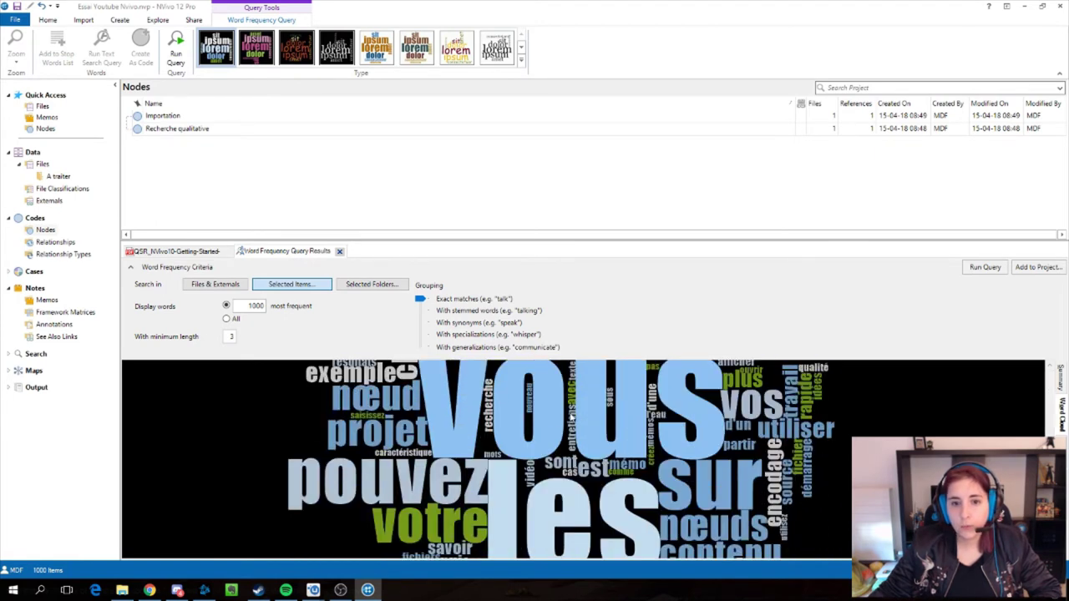
scroll(586, 414, up, 1)
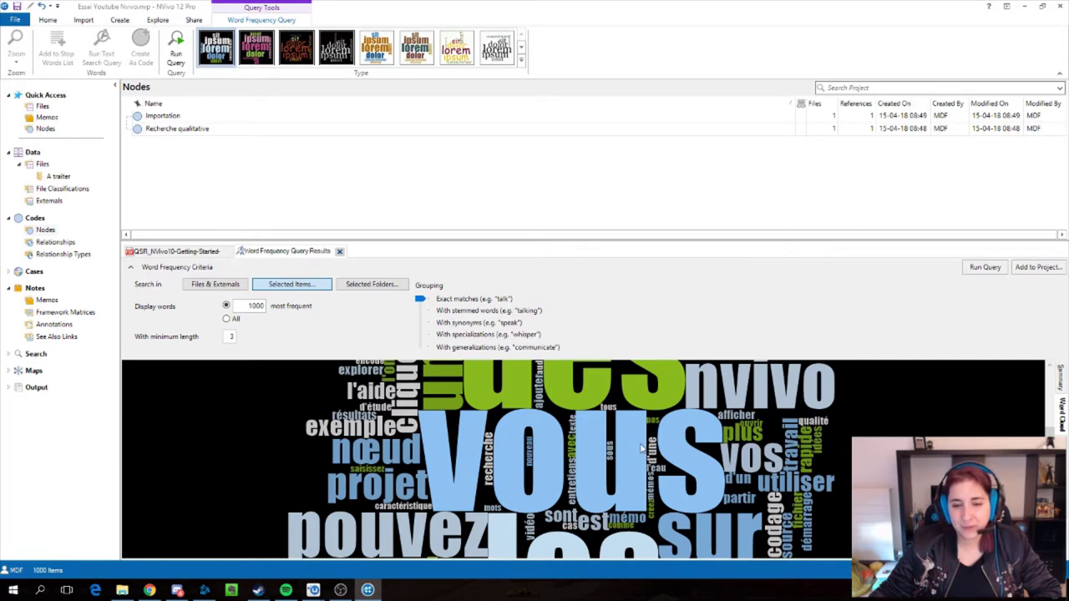
scroll(641, 451, up, 3)
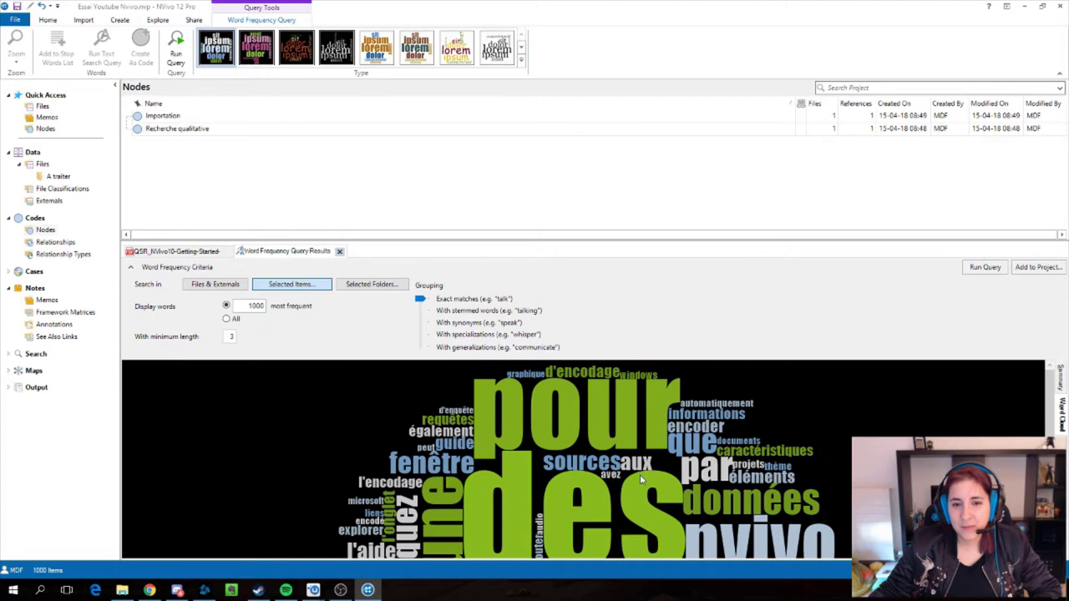
scroll(532, 441, down, 5)
scroll(532, 445, up, 4)
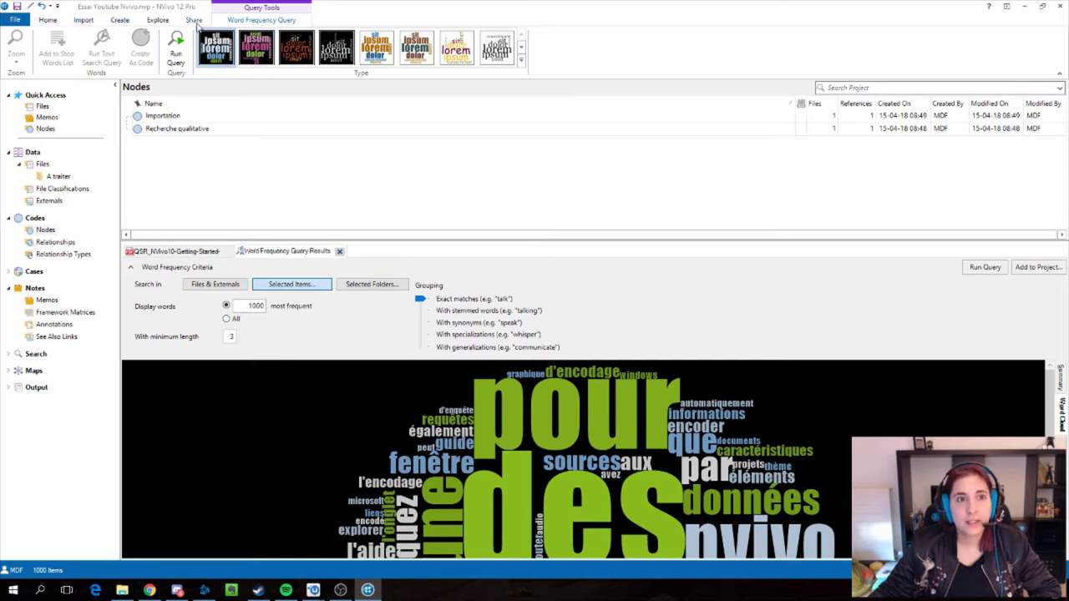
Display the "A traiter" folder and close both the word frequency results and the PDF guide
click(55, 176)
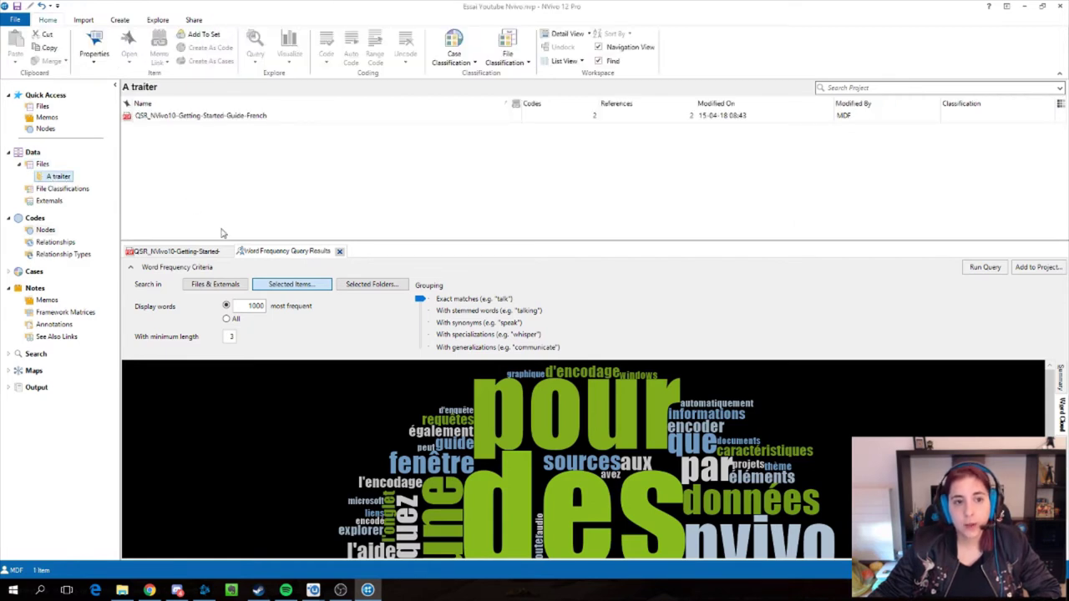
click(340, 251)
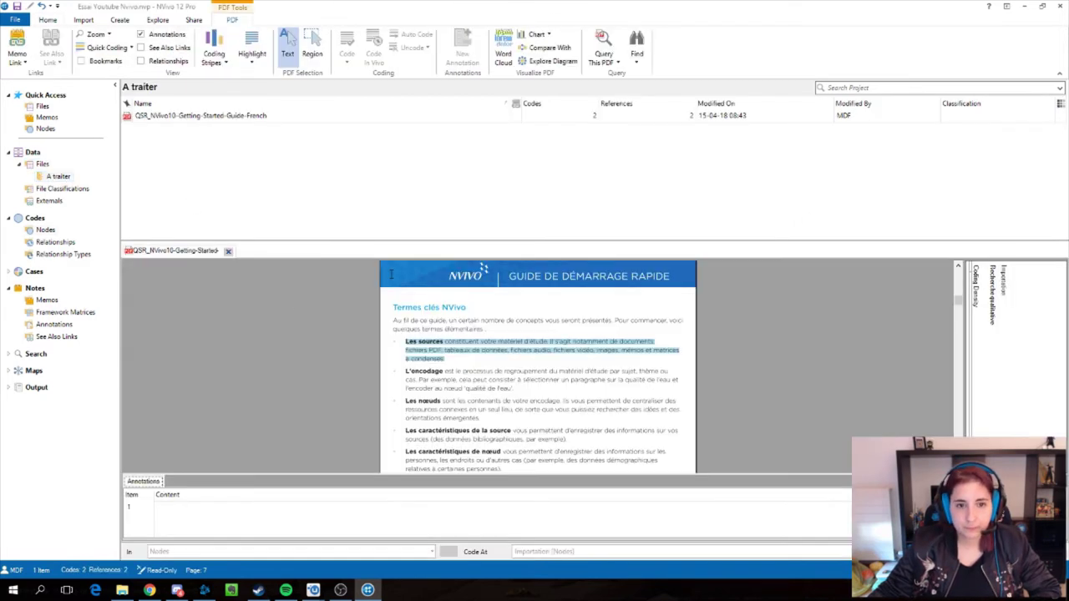
scroll(352, 345, up, 15)
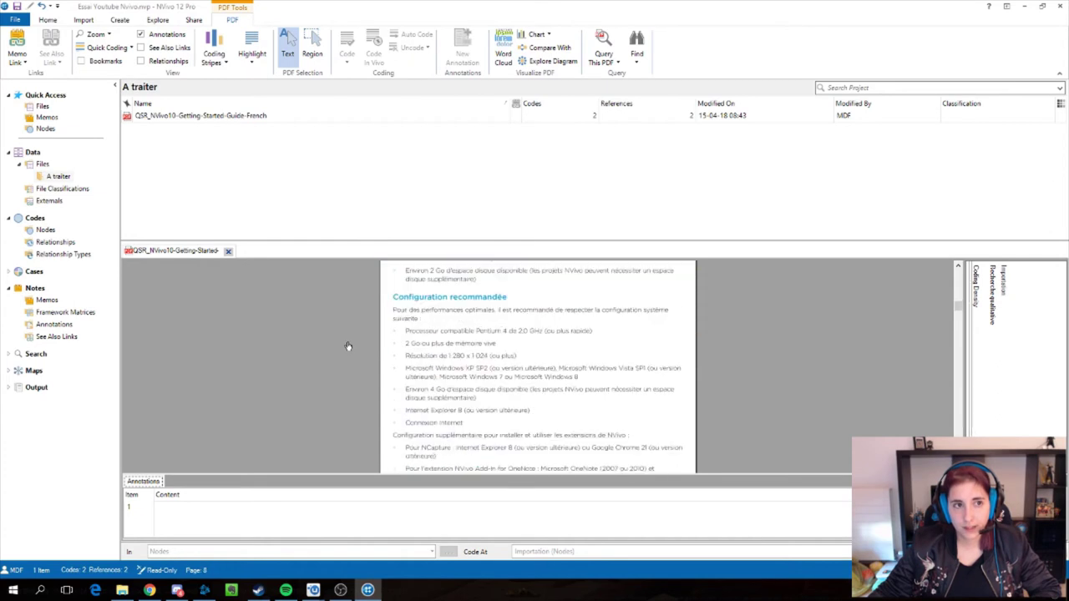
scroll(348, 346, down, 12)
click(228, 250)
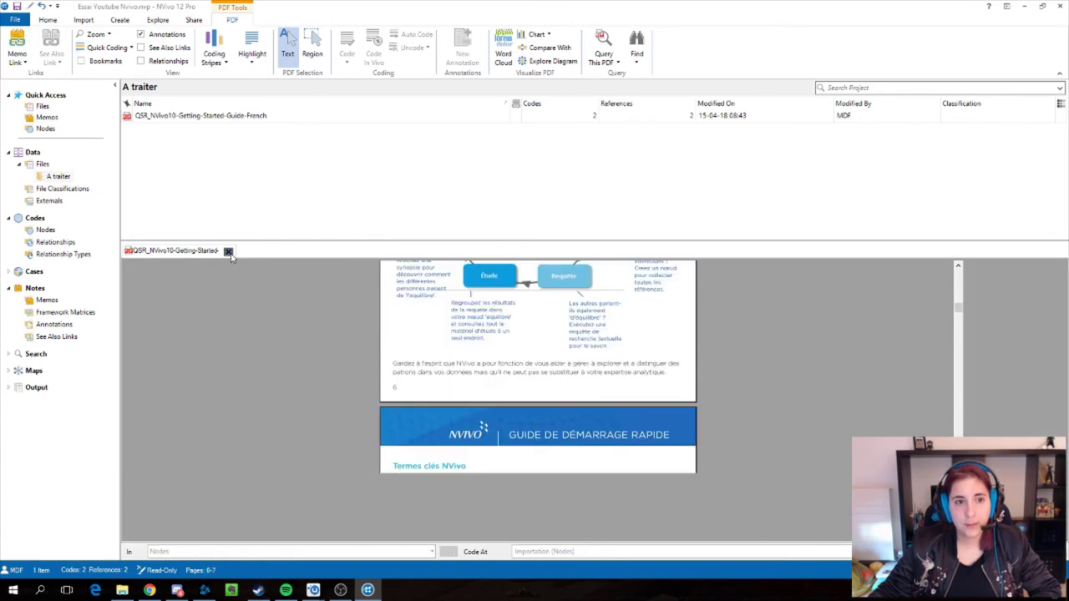
Import the picture file "qualitative-data-analysis-using-nvivo-23-638" from the desktop into the "A traiter" folder
click(84, 19)
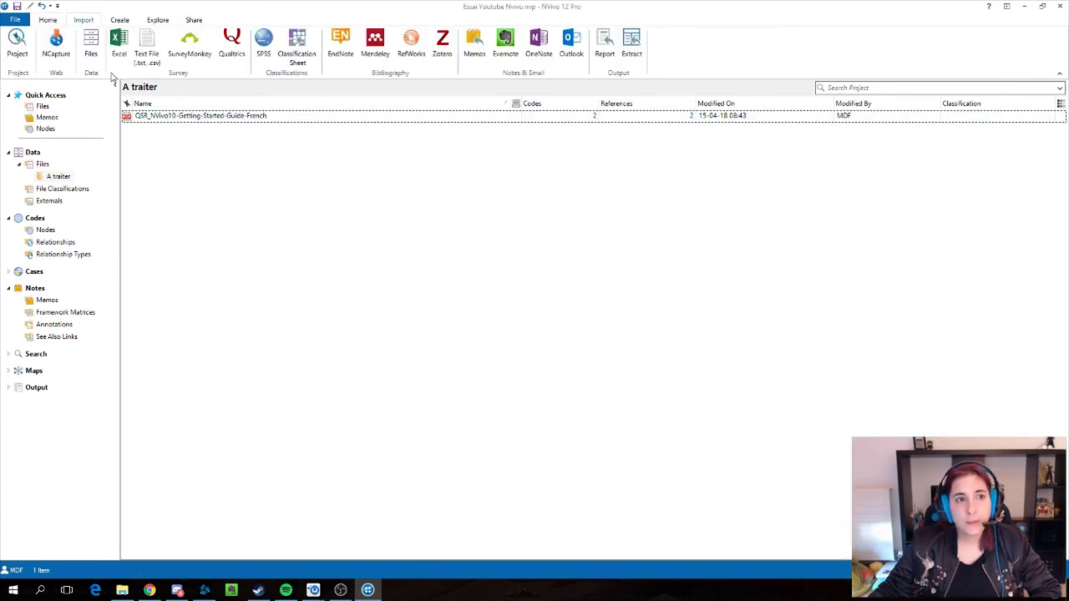
click(98, 56)
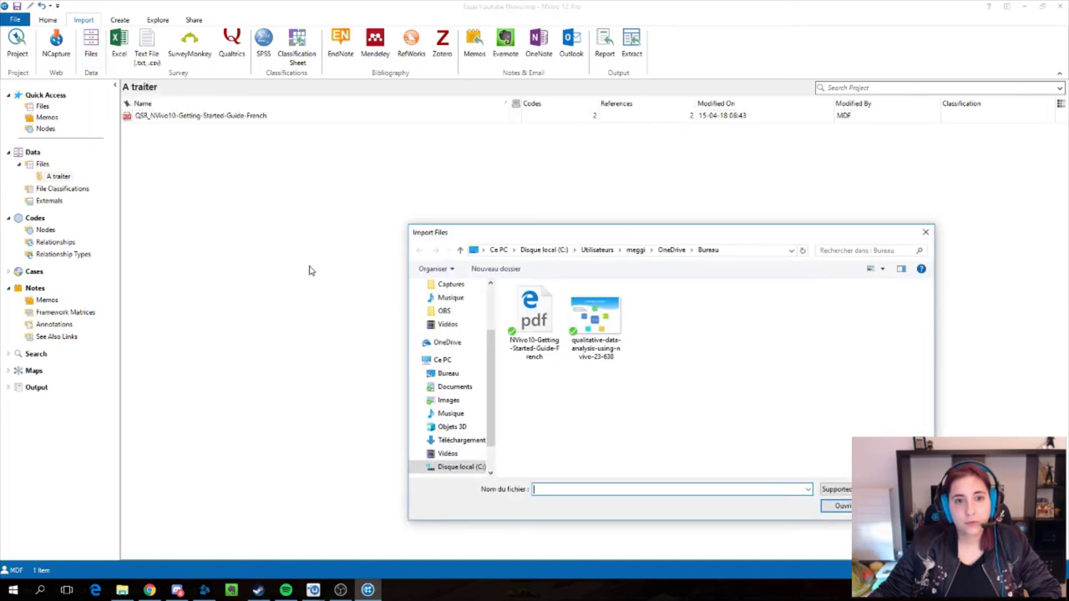
double_click(585, 322)
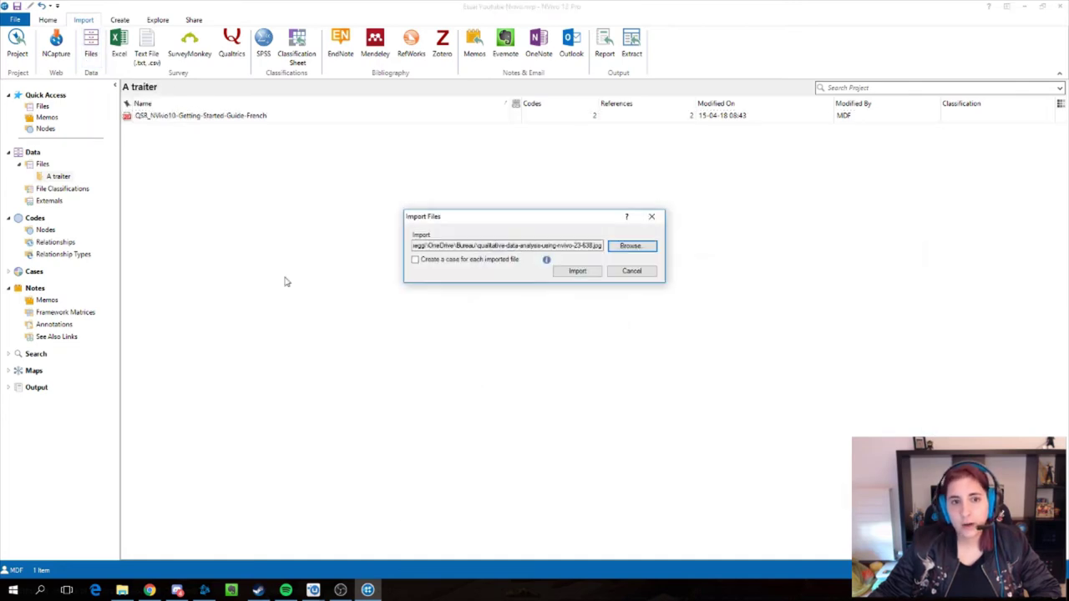
click(573, 272)
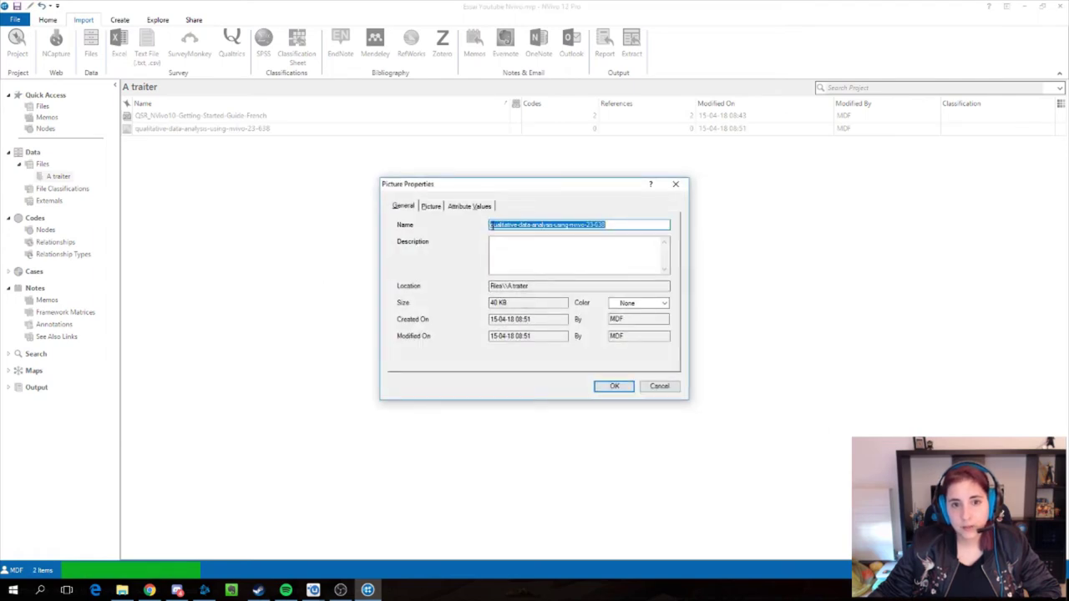
Add the prefix "QSR_" to the imported picture's name so it reads "QSR_qualitative-data-analysis-using-nvivo-23-638"
click(490, 226)
text(QDS)
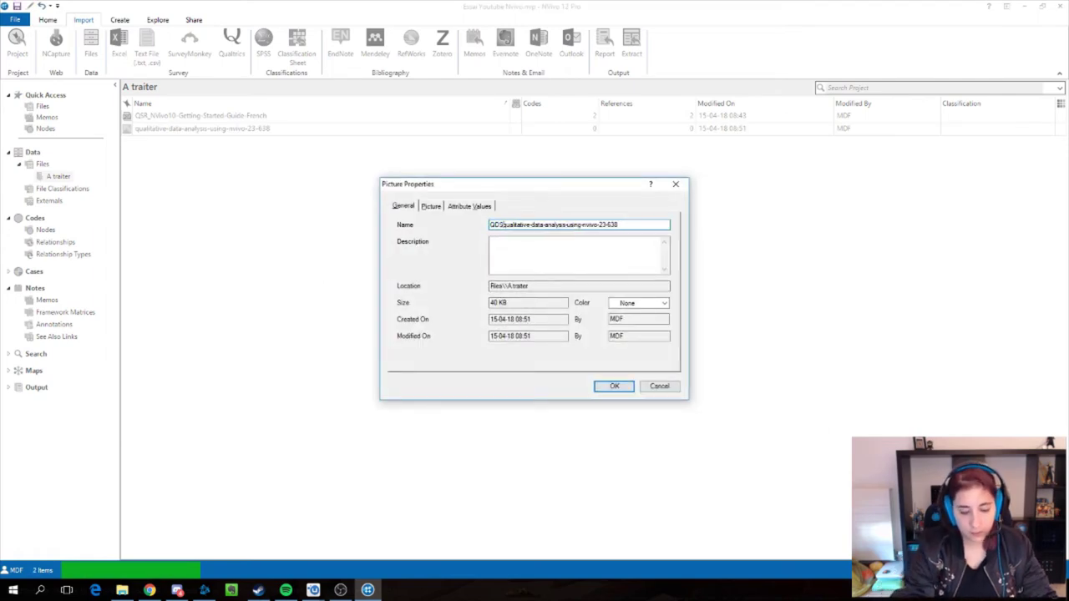
key(BackSpace)
key(BackSpace)
text(SR)
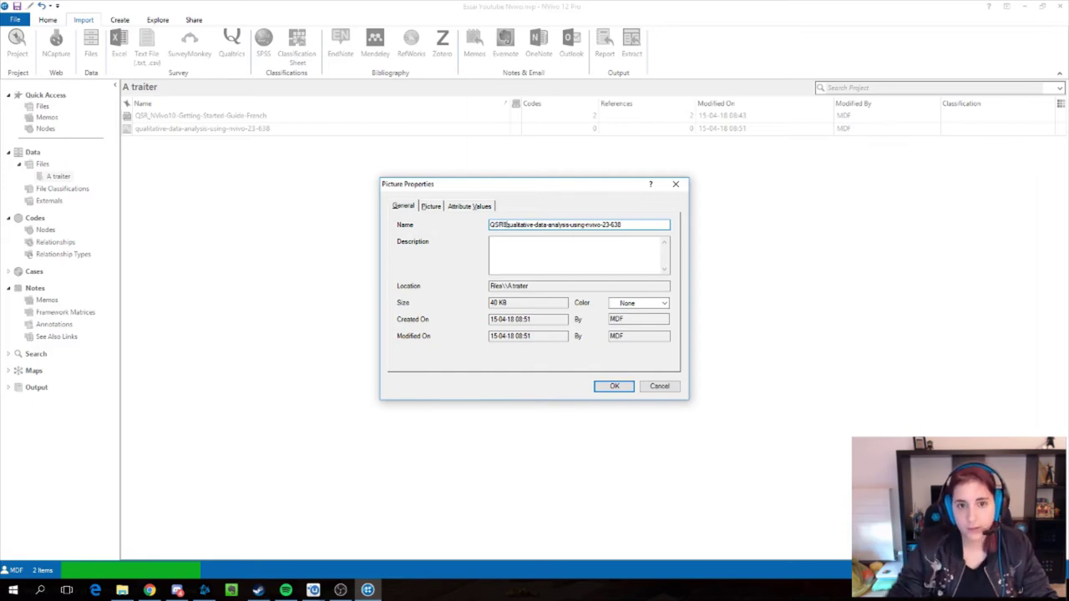
text(_)
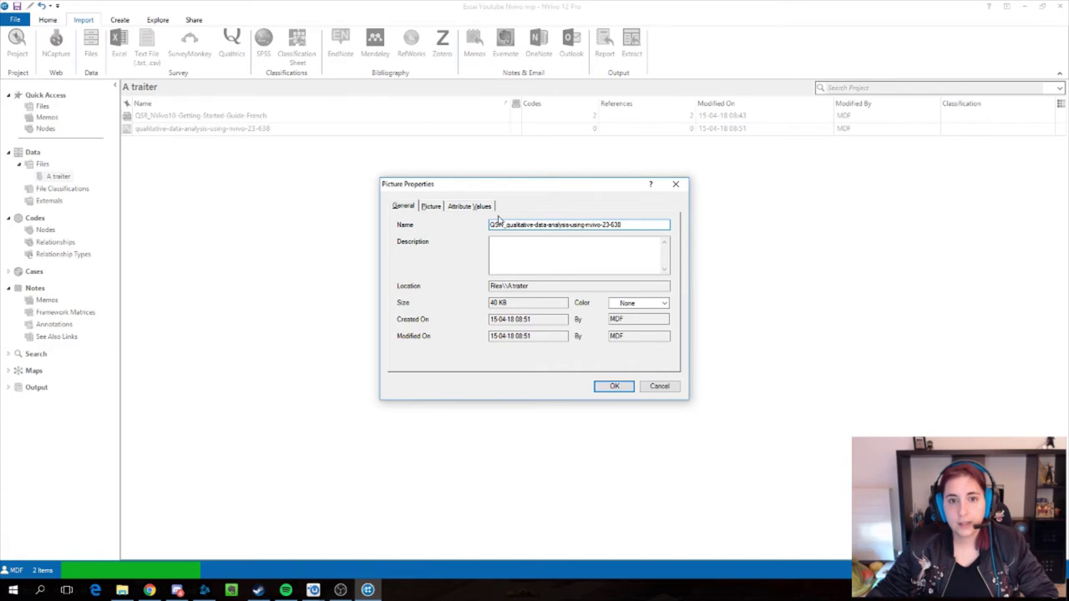
Review the picture's image details and attribute values, then accept its properties
click(432, 209)
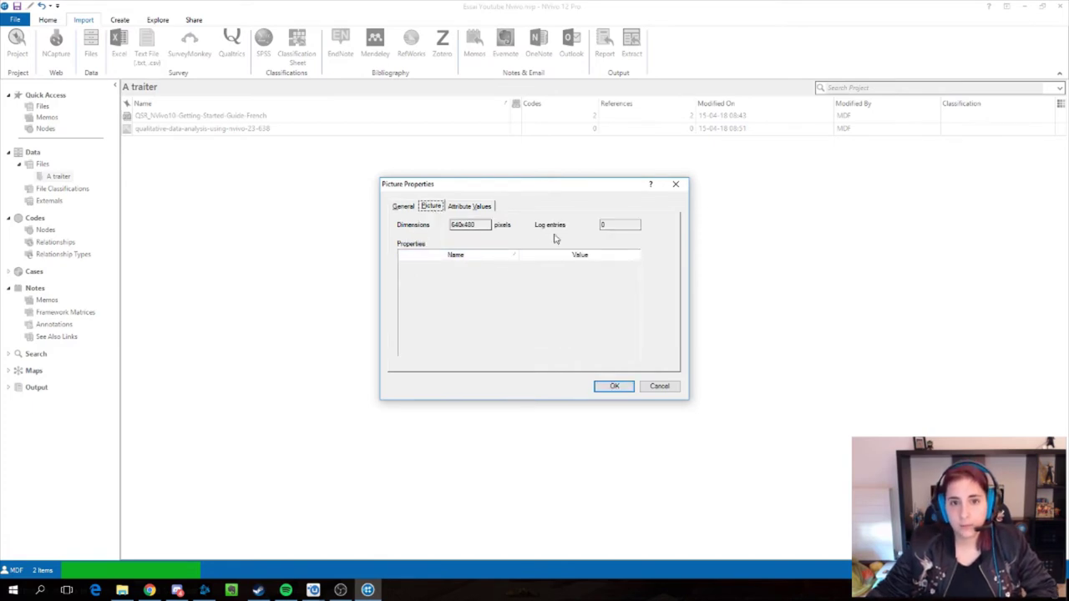
click(469, 206)
click(403, 206)
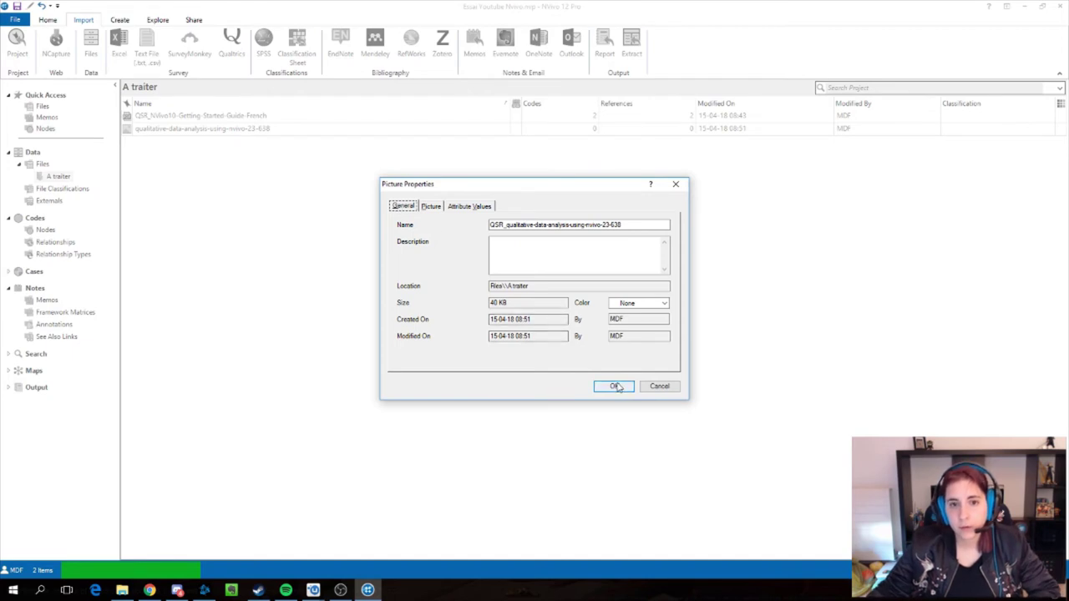
click(459, 208)
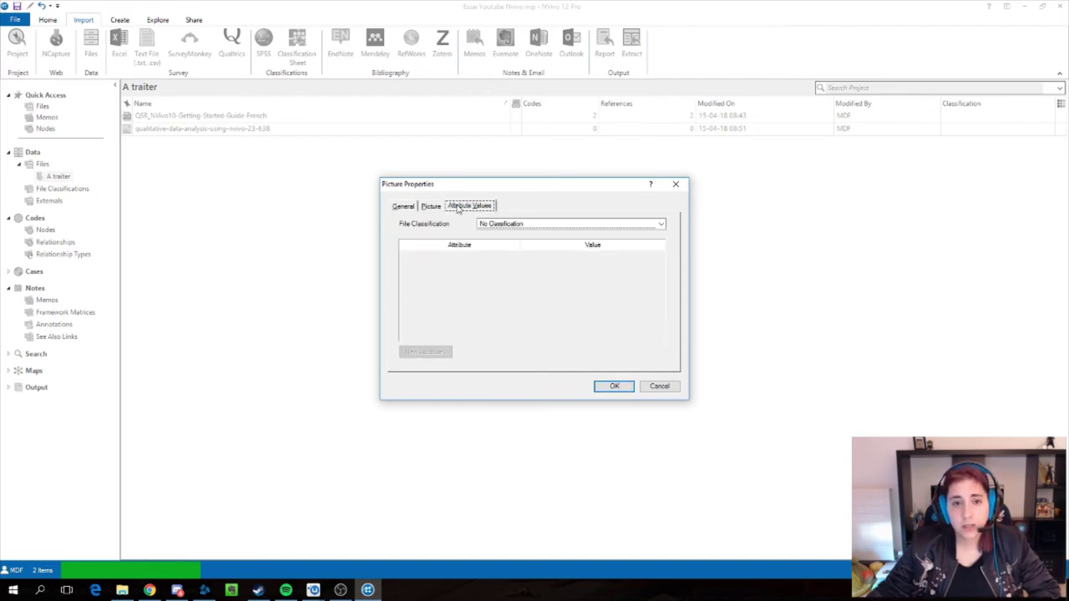
click(401, 207)
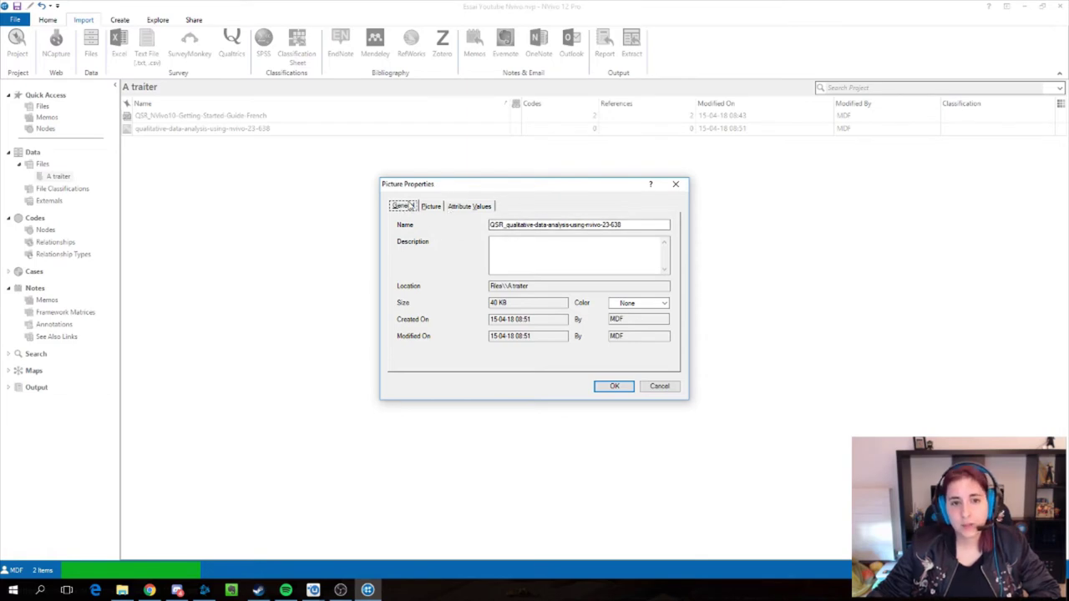
click(615, 387)
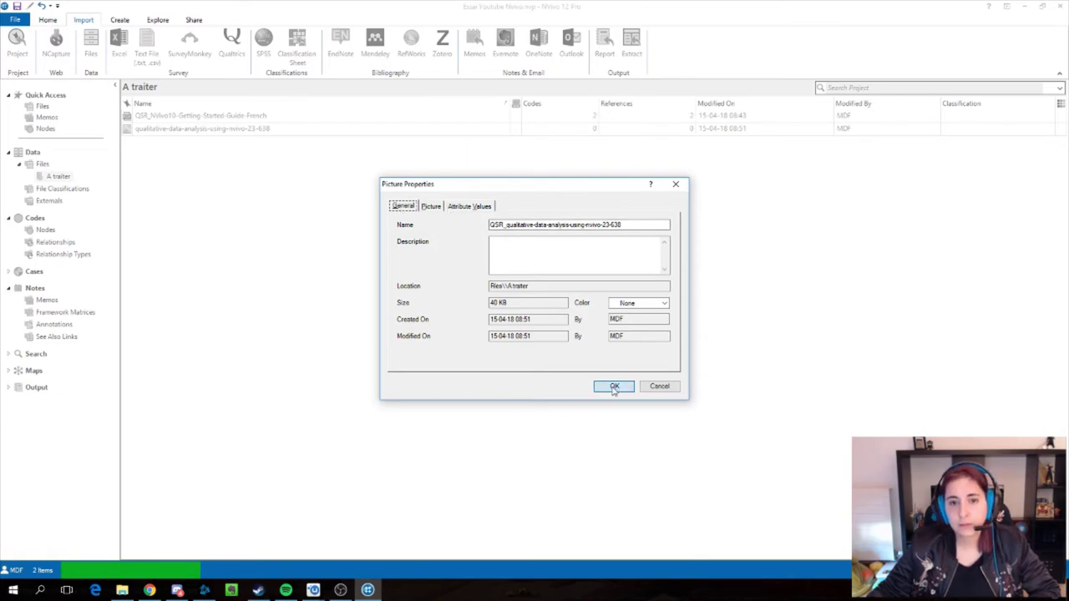
Open the QSR_ picture and select a region of about 120 by 100 pixels around its green "Image" box
double_click(177, 131)
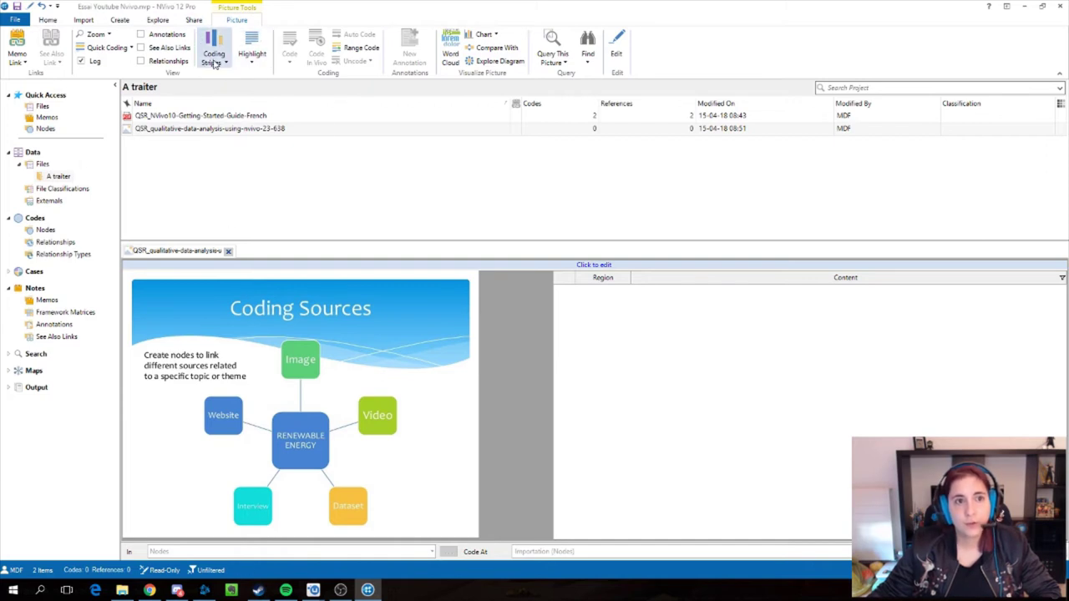
mouse_move(267, 334)
mouse_down()
mouse_move(329, 366)
mouse_move(337, 392)
mouse_up()
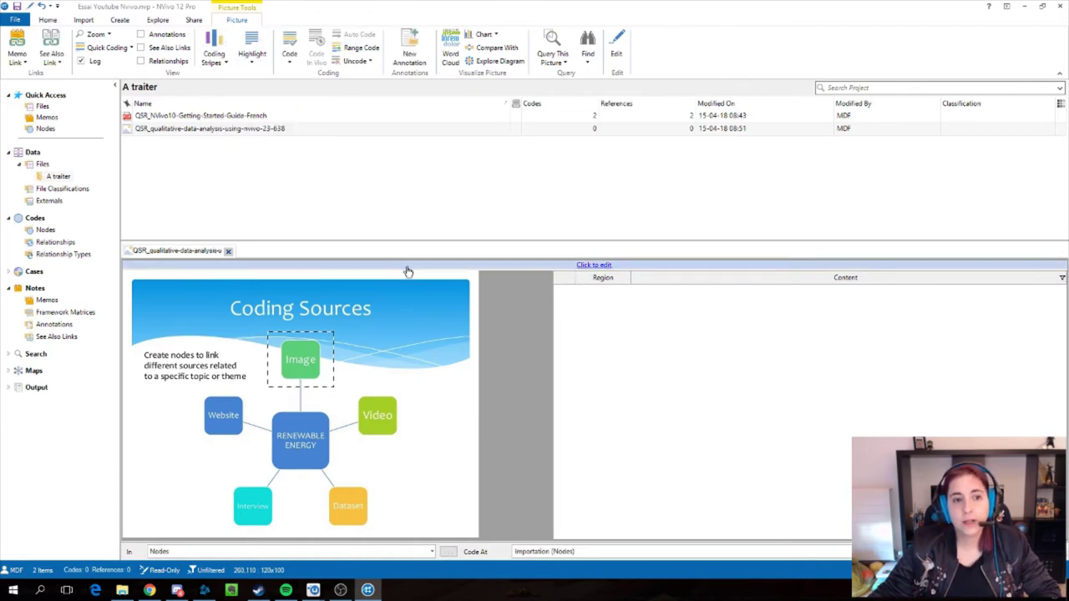
right_click(329, 355)
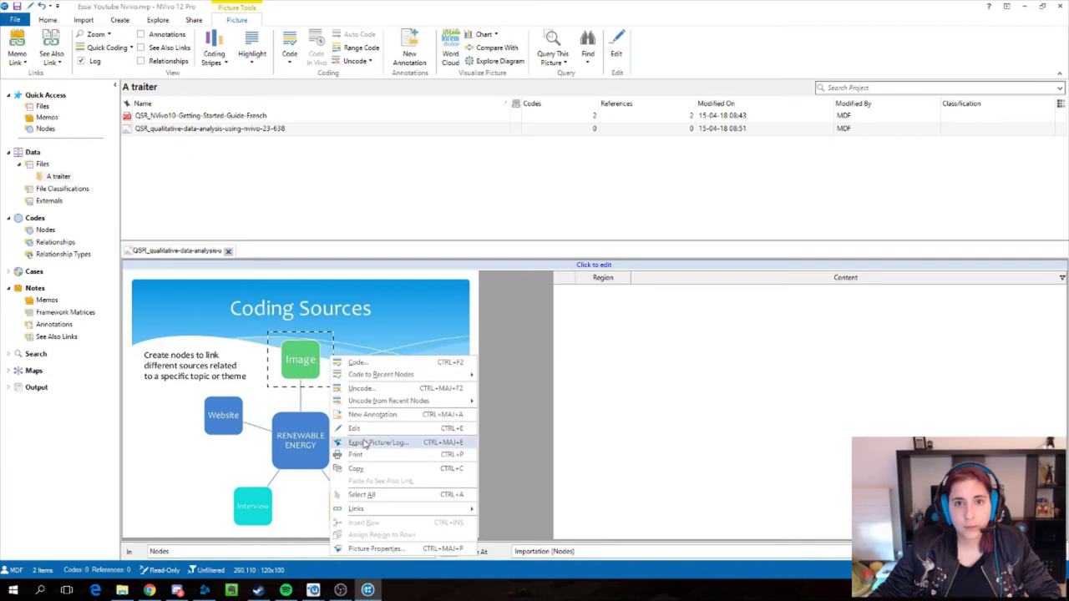
click(591, 365)
Turn on editing for the picture and activate the content cell of the first log row
click(617, 51)
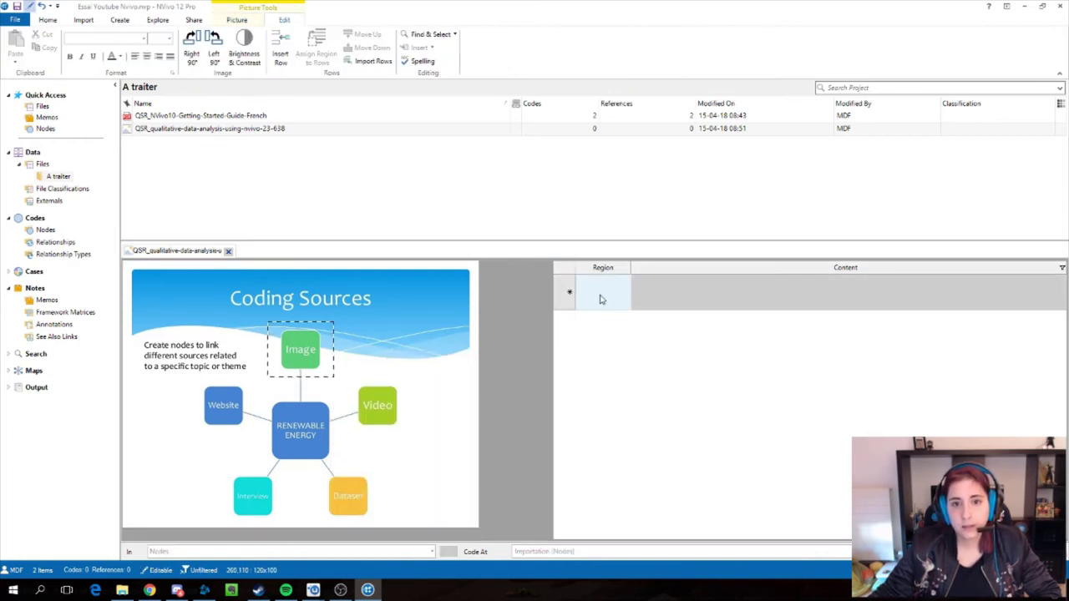
click(665, 293)
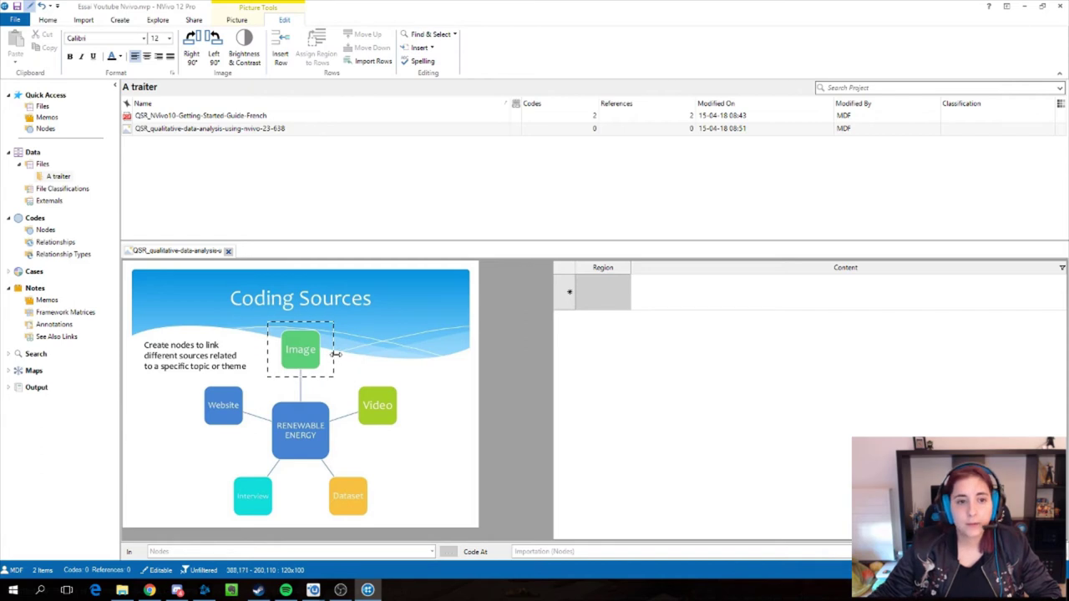
click(575, 337)
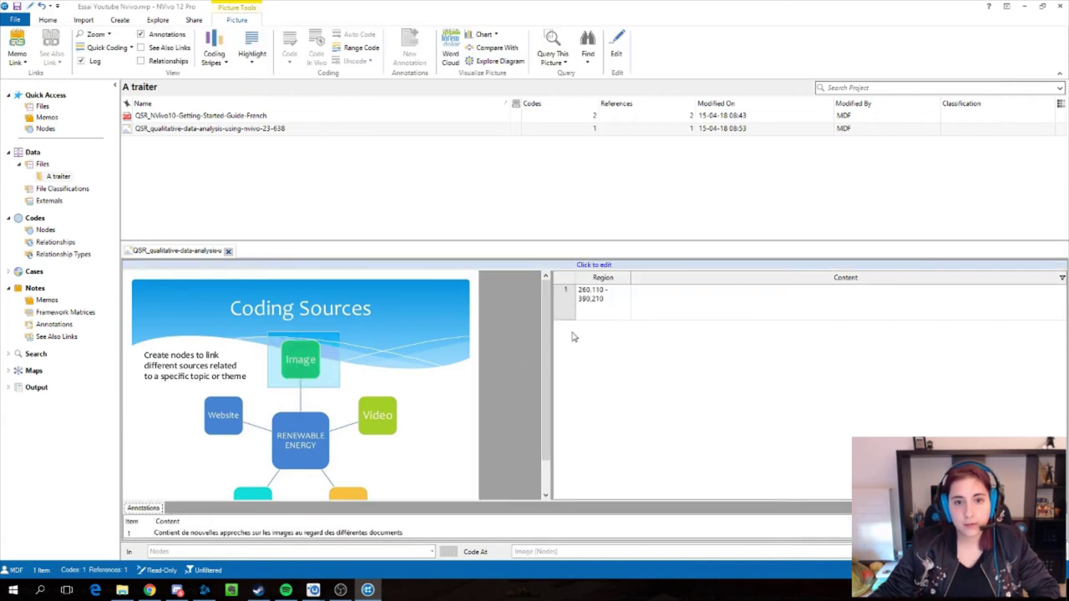
Turn on editing for the picture and delete the log row for the "Image" region, confirming the deletion
click(657, 321)
right_click(669, 304)
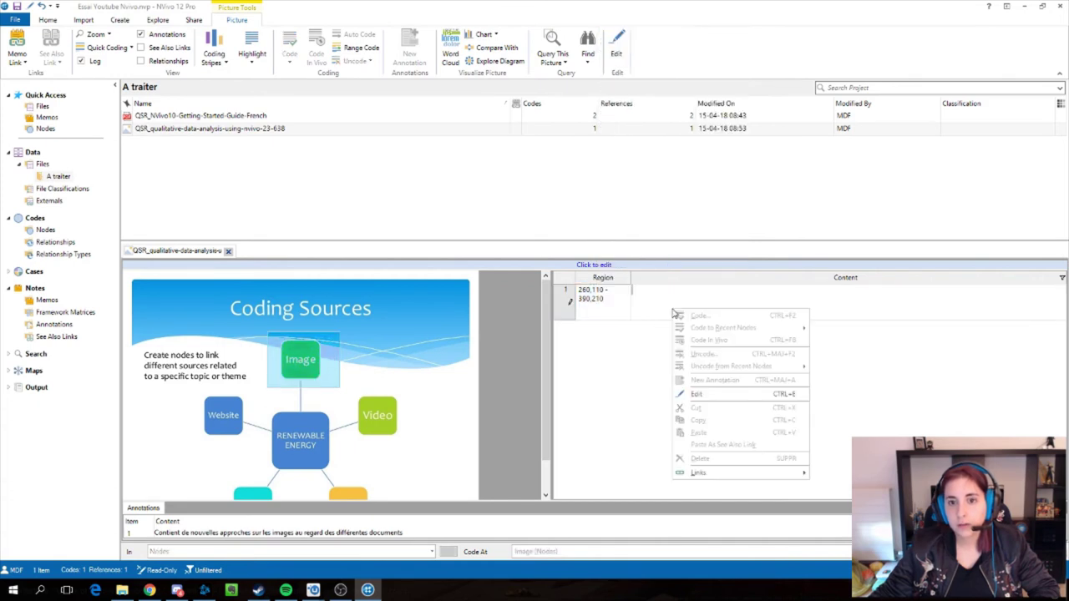
right_click(565, 299)
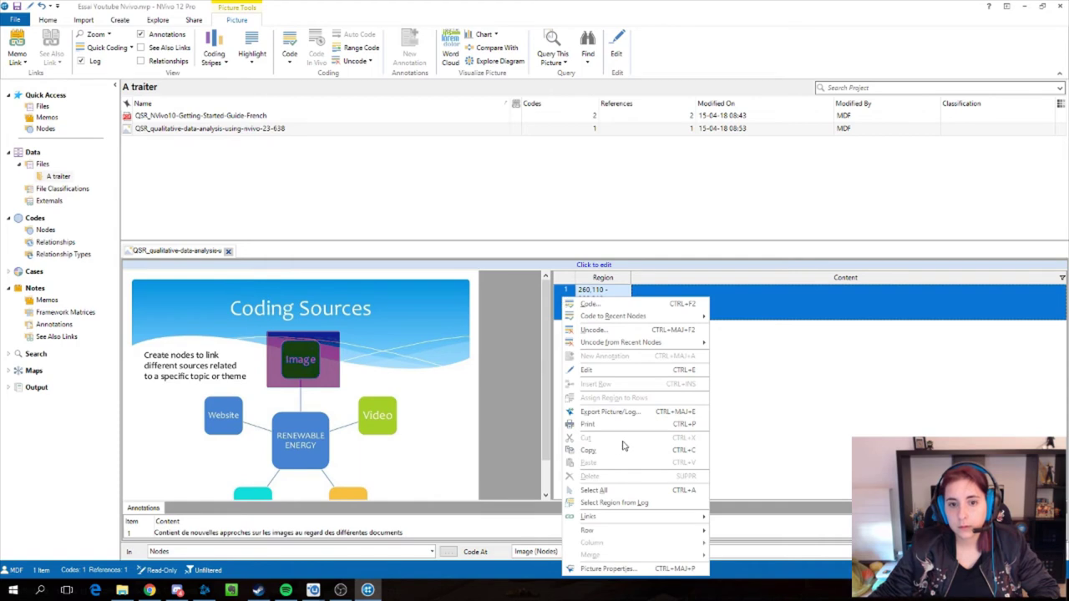
click(594, 372)
right_click(569, 294)
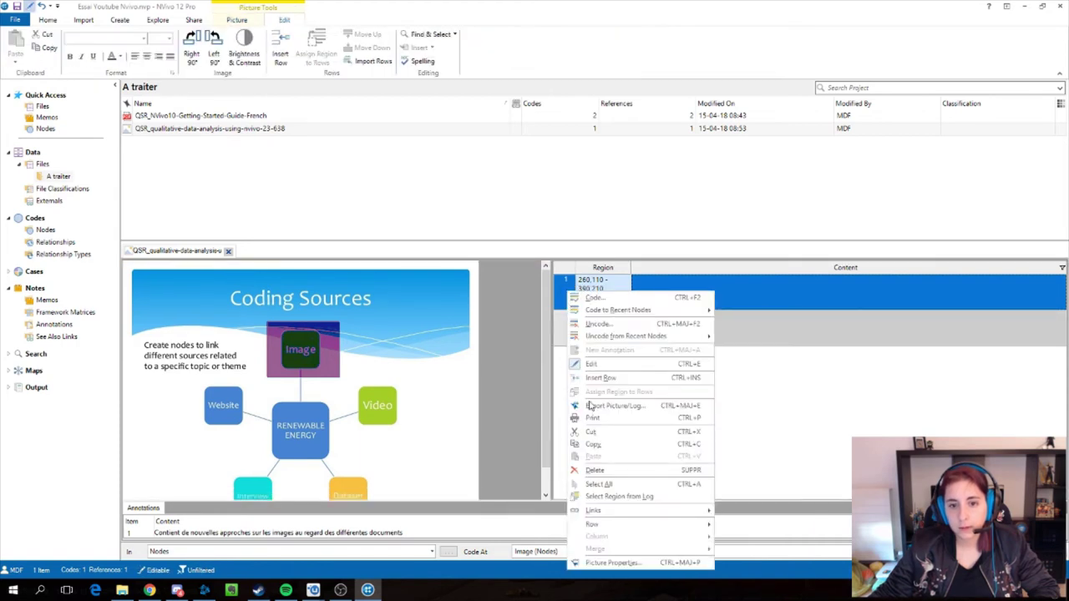
click(611, 471)
click(552, 333)
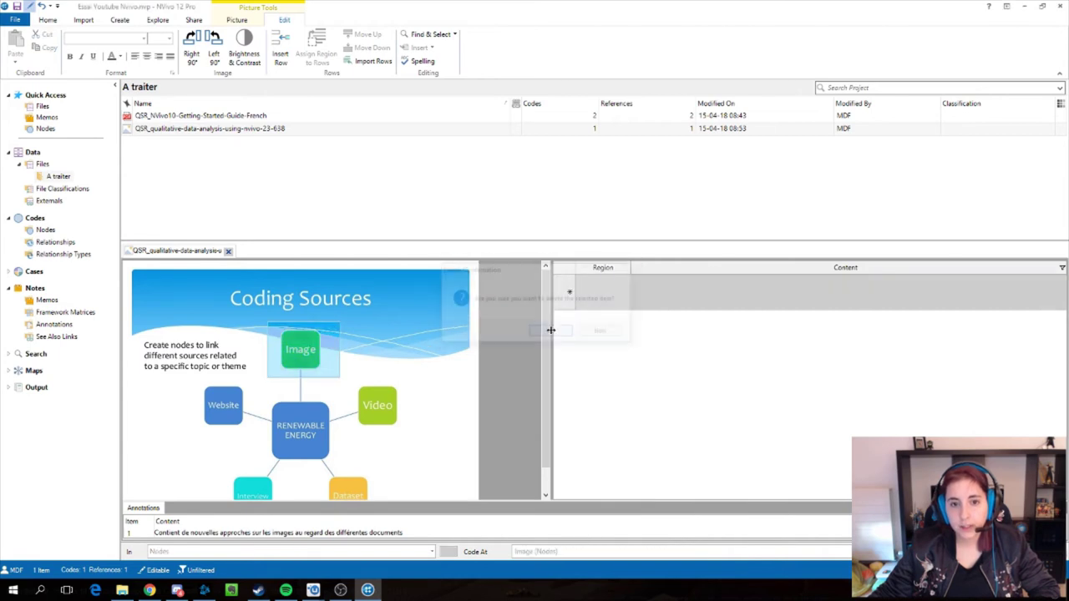
Close the picture, reopen it for editing, and highlight the annotation linked to the "Image" region
click(228, 251)
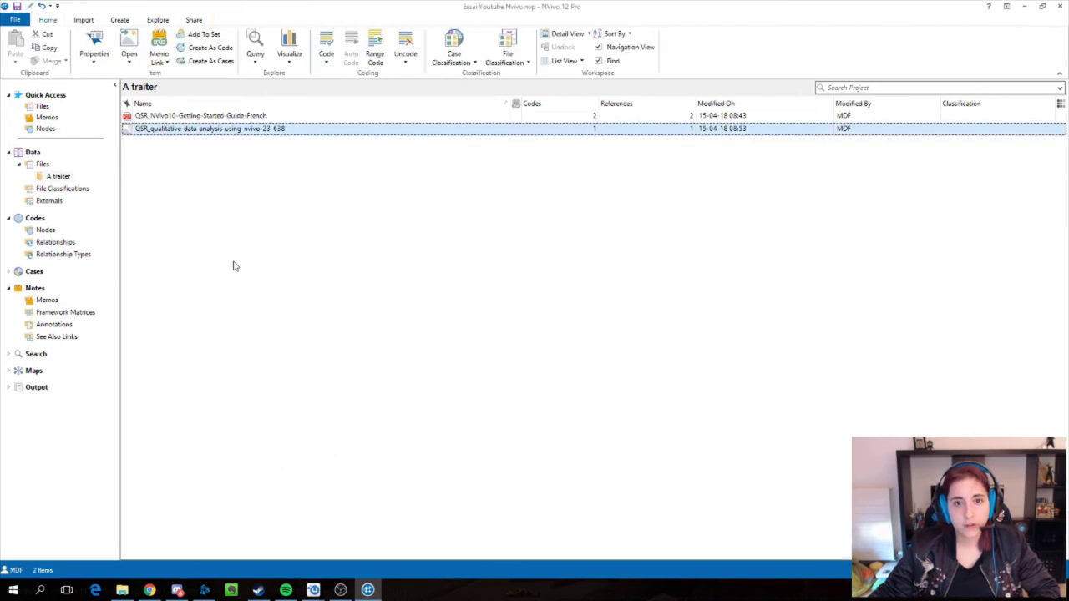
double_click(198, 134)
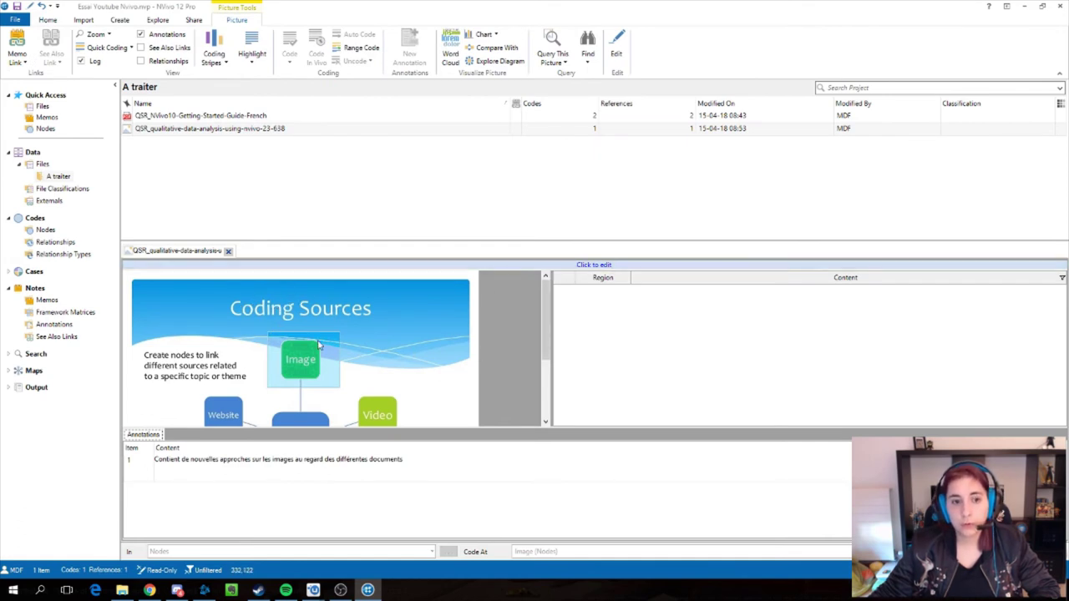
click(582, 267)
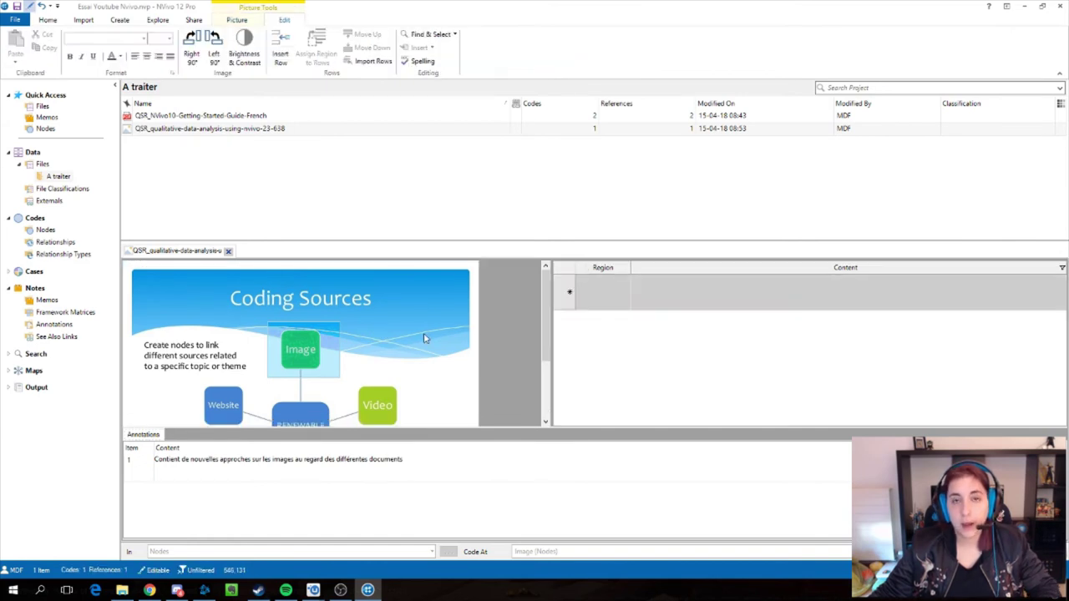
click(328, 343)
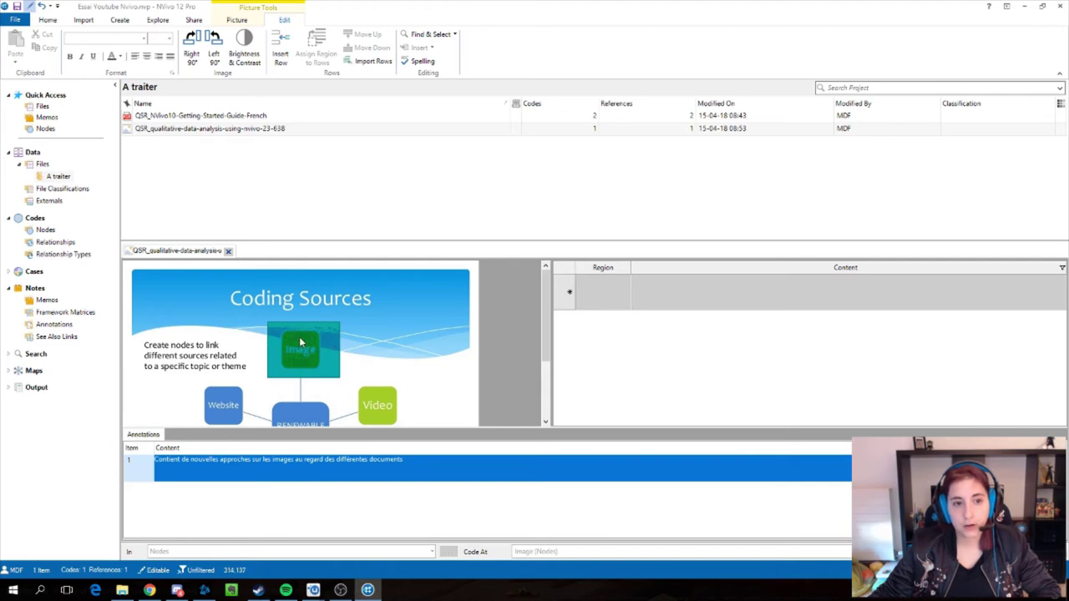
scroll(543, 317, down, 2)
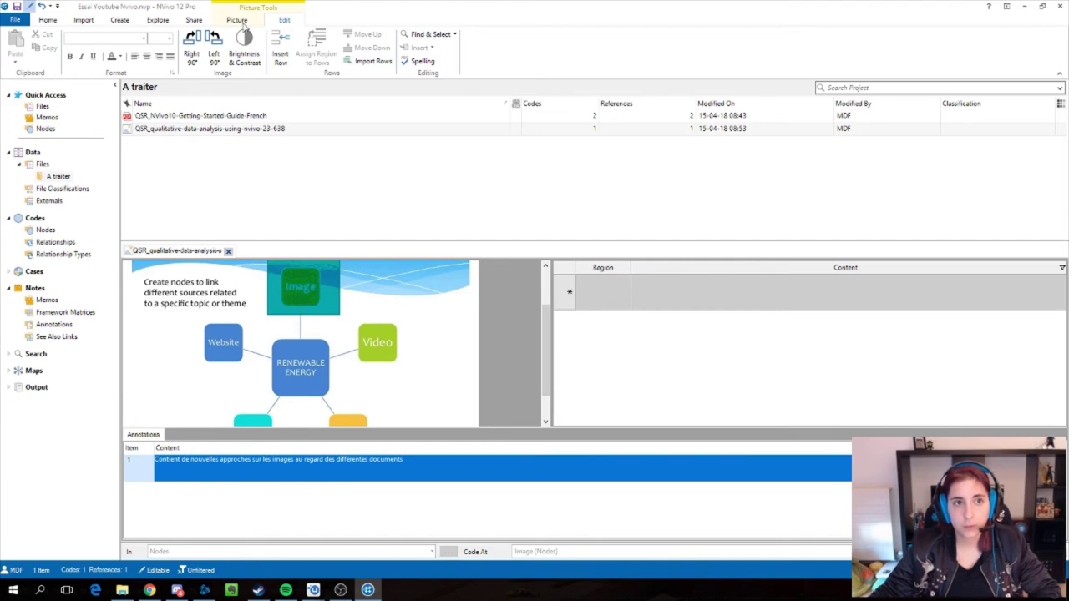
Select a region of about 100 by 100 pixels around the "Website" box and annotate it with "Website et capture sur Nvivo"
click(240, 21)
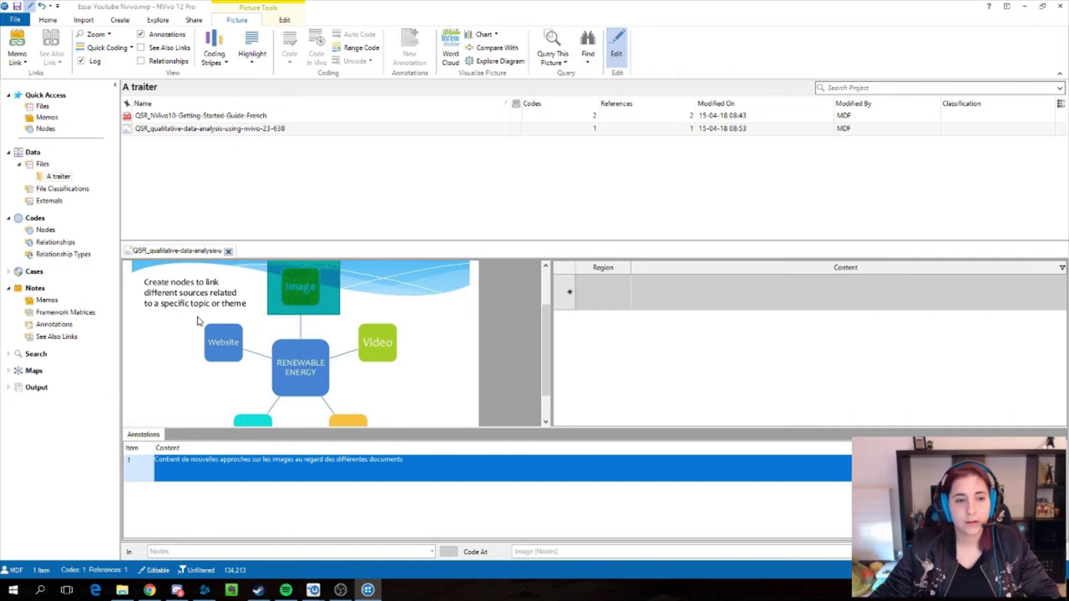
drag(203, 331, 252, 375)
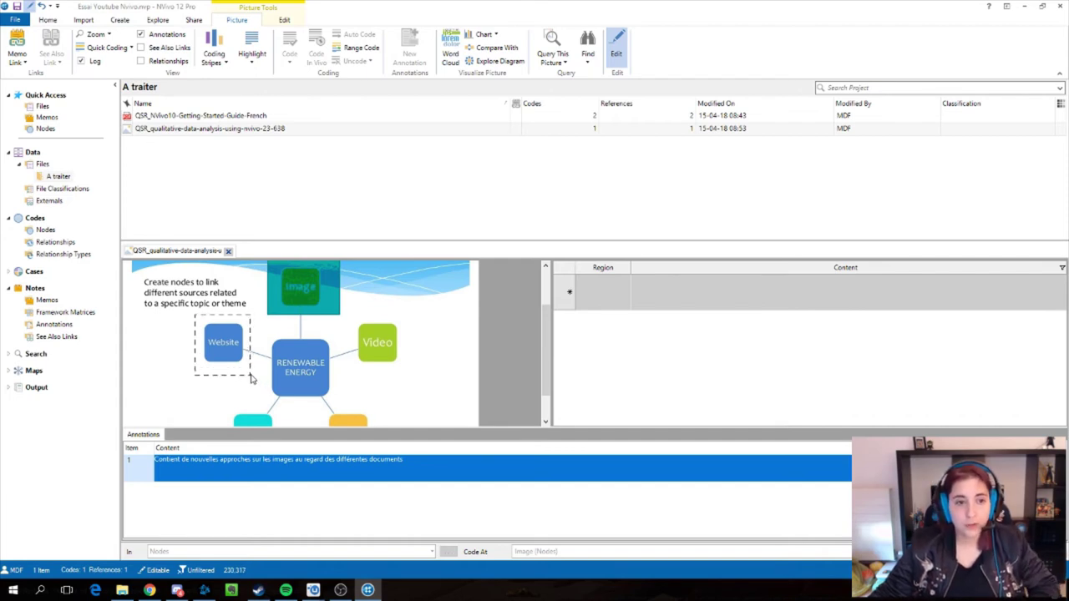
drag(252, 377, 251, 372)
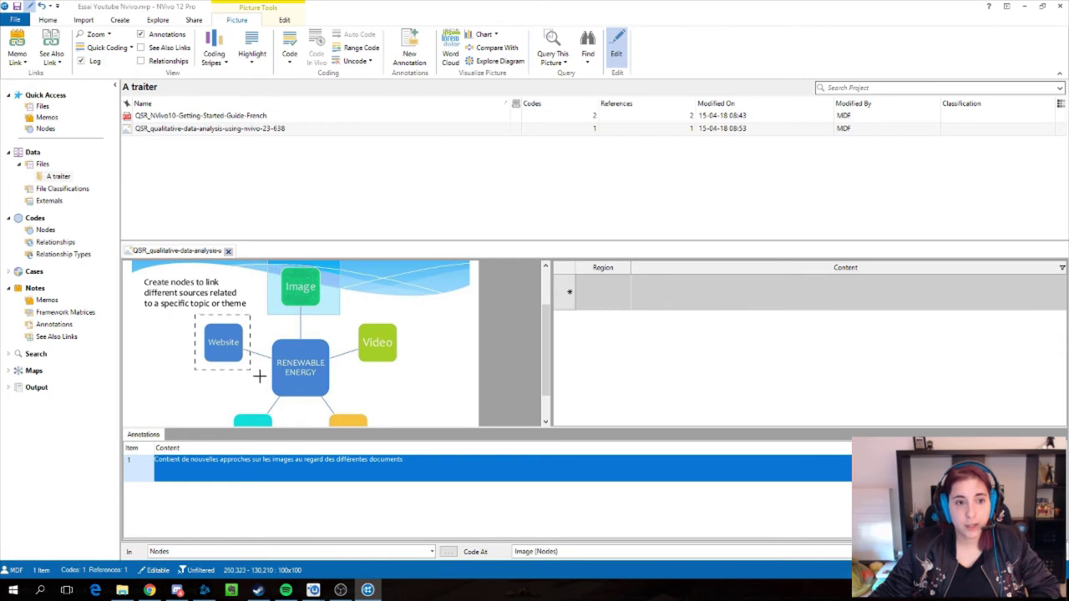
right_click(247, 353)
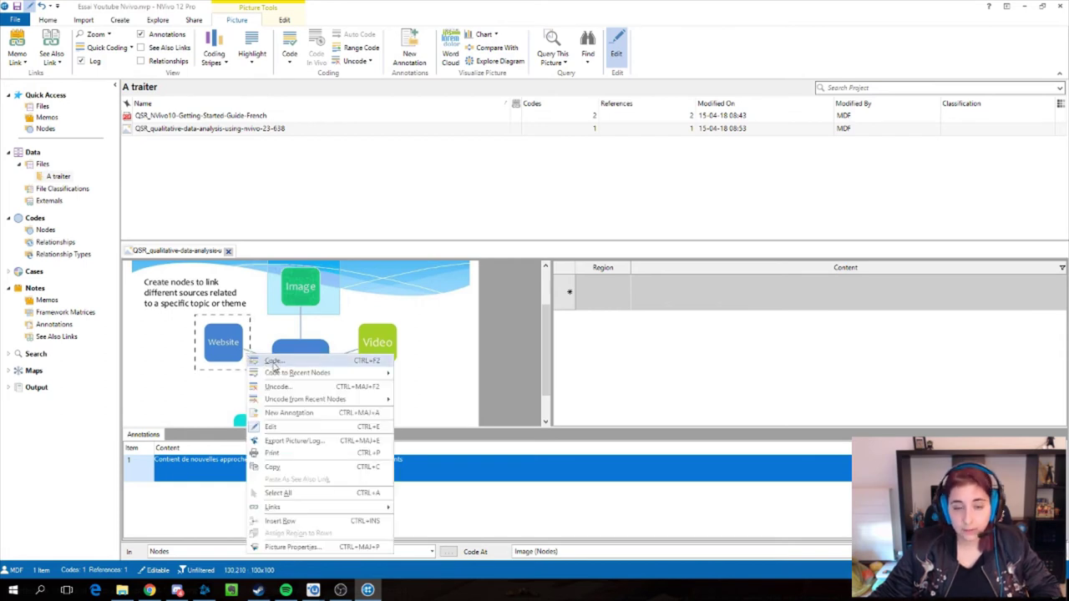
click(288, 414)
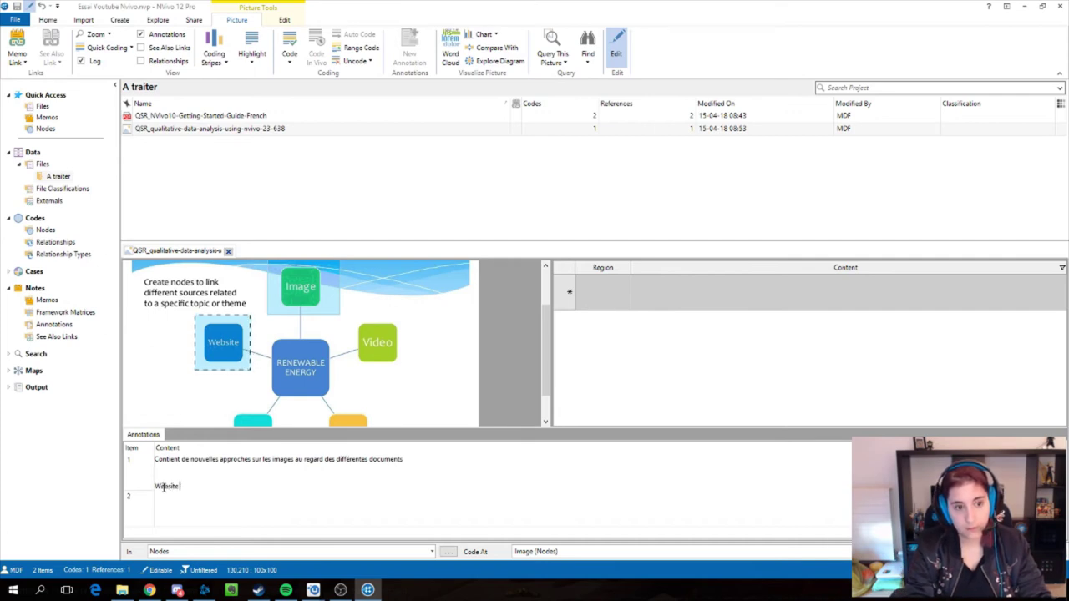
text(Website et capture sur Nvivo)
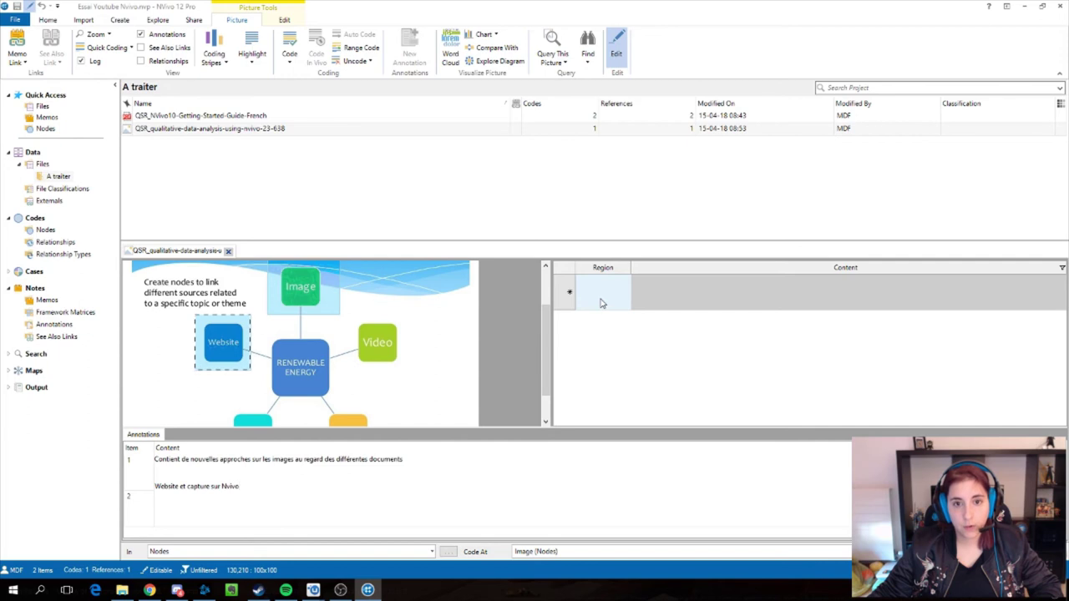
Insert a log row for the selected "Website" region and check which part of the picture it refers to
click(600, 302)
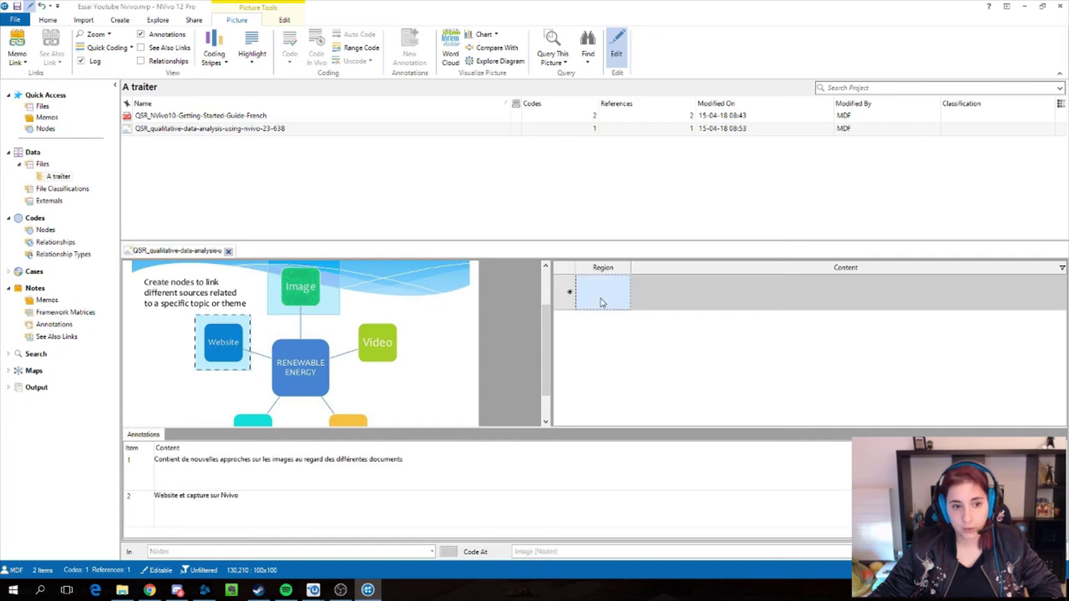
right_click(601, 302)
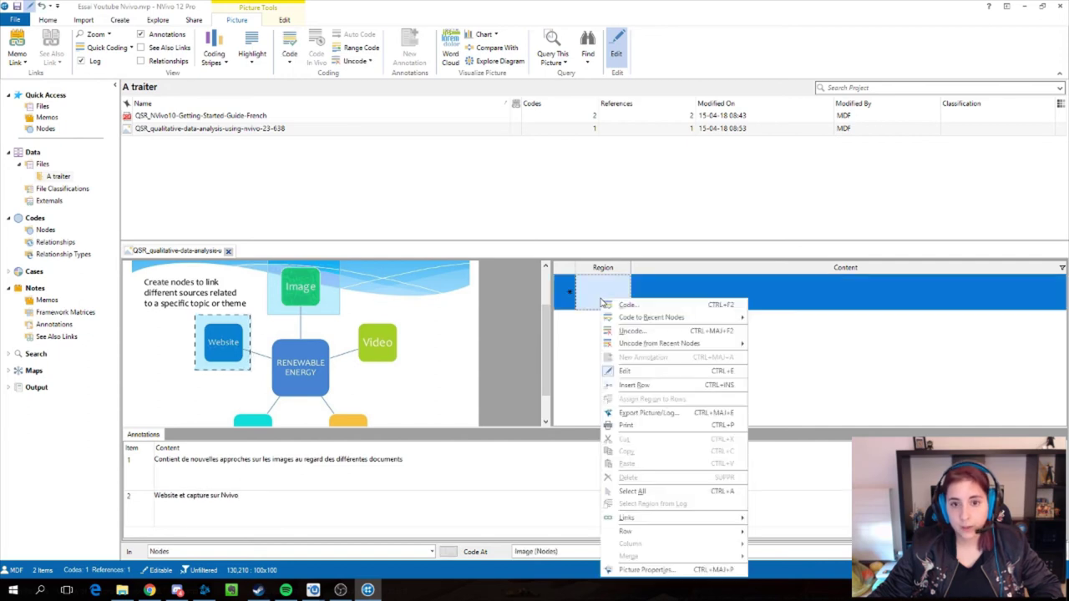
click(634, 385)
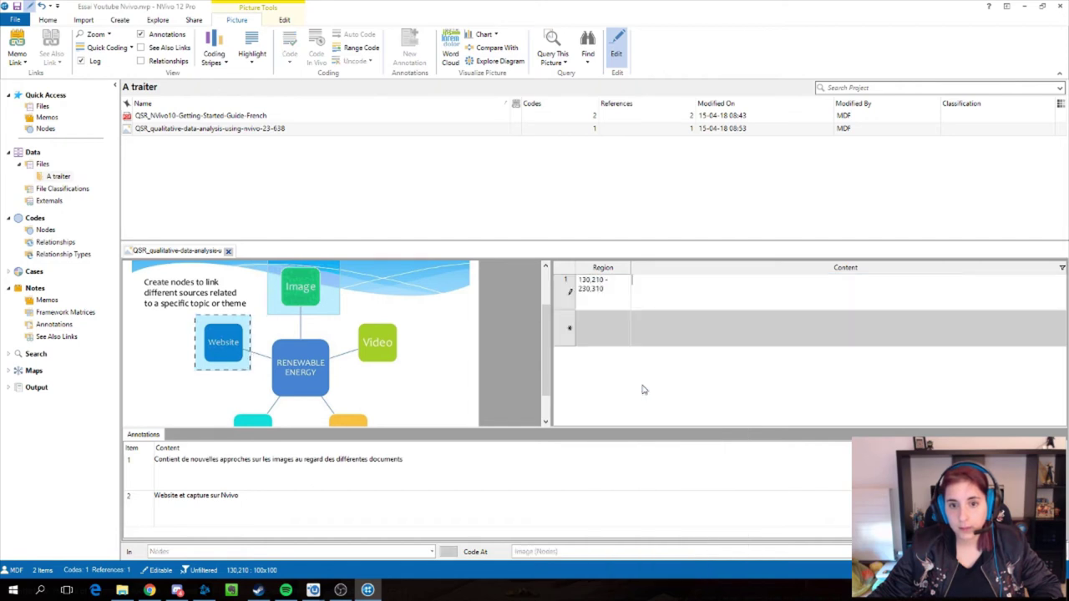
right_click(621, 299)
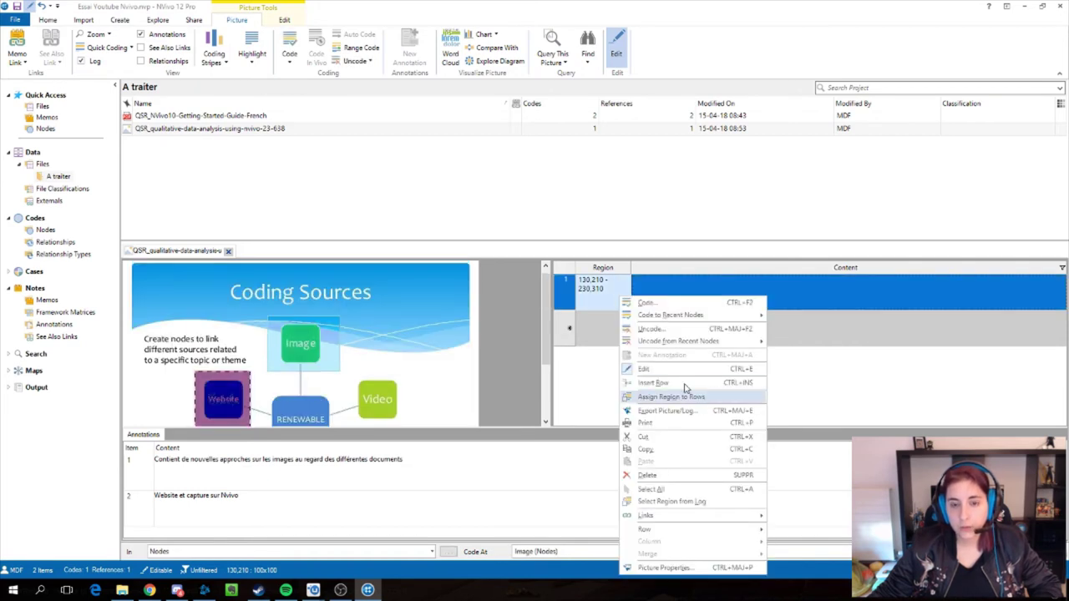
click(239, 389)
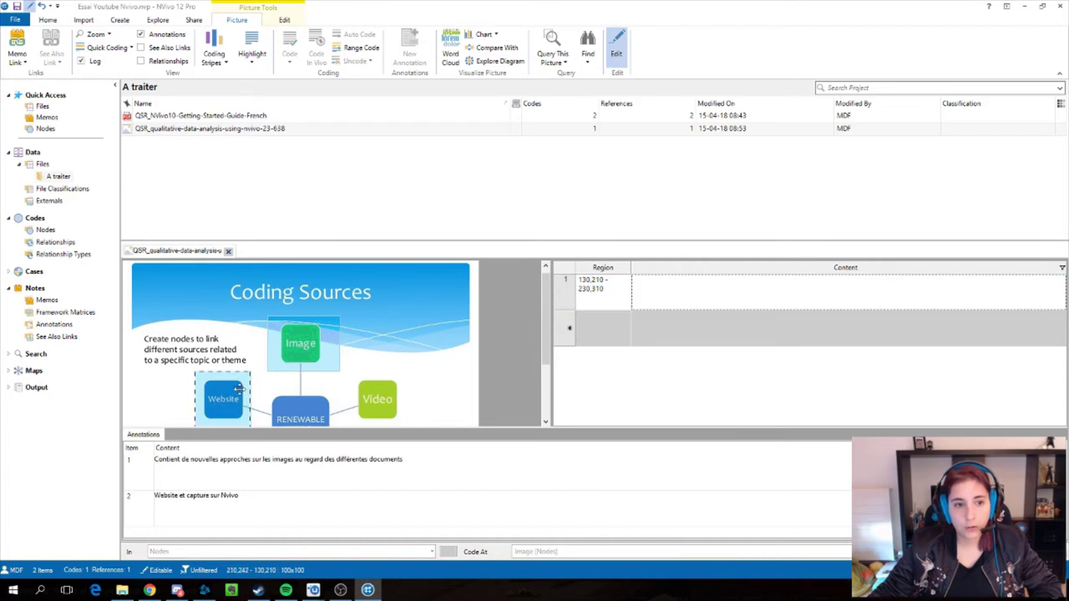
click(602, 288)
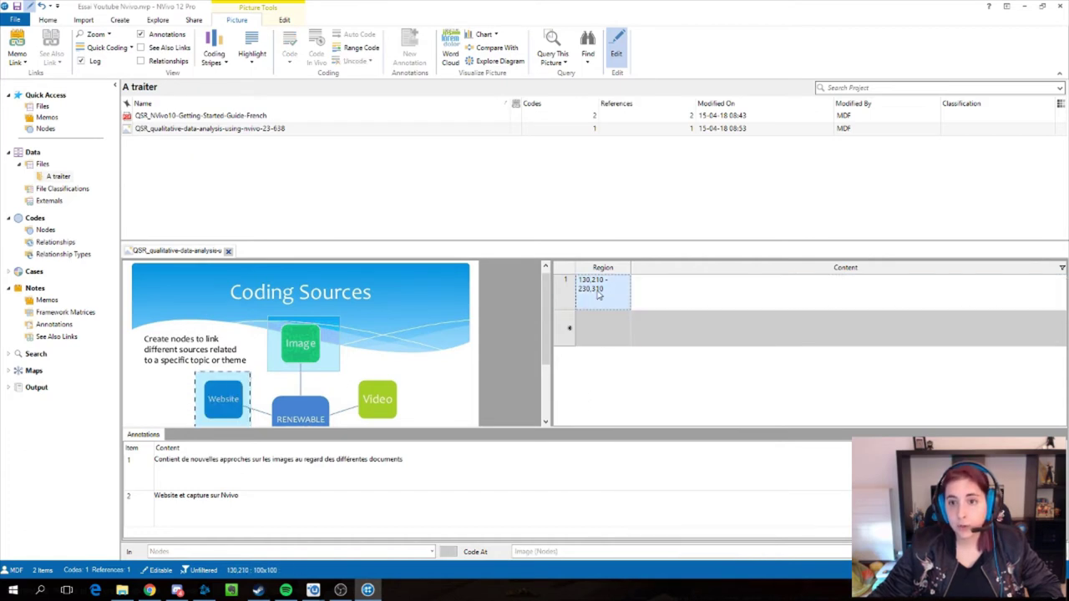
Enter "Website" as the content of the "Website" region's log row and compare it with the second annotation
click(663, 289)
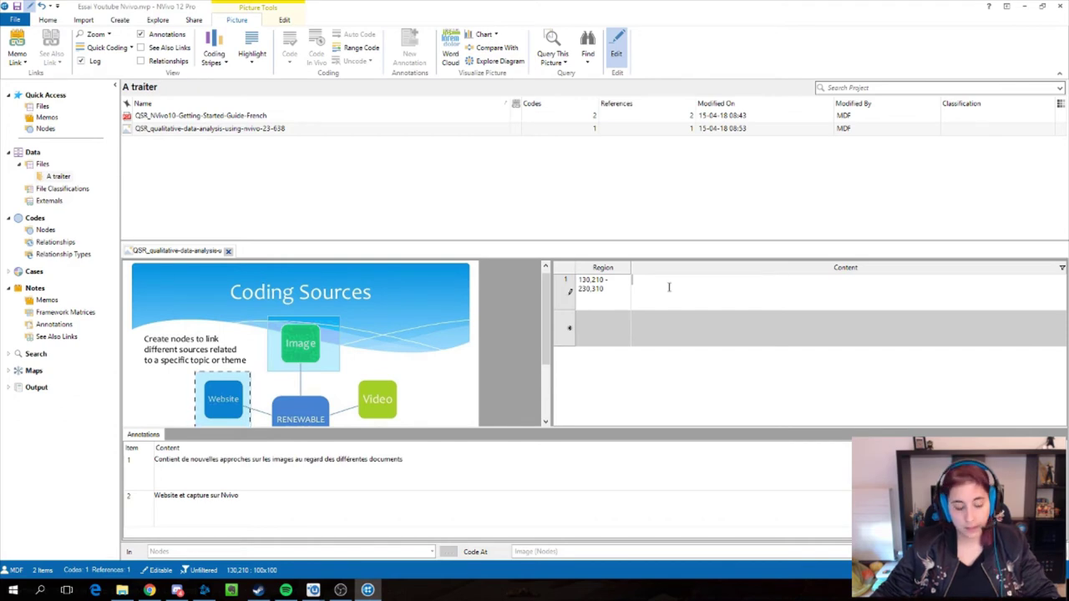
text(Website)
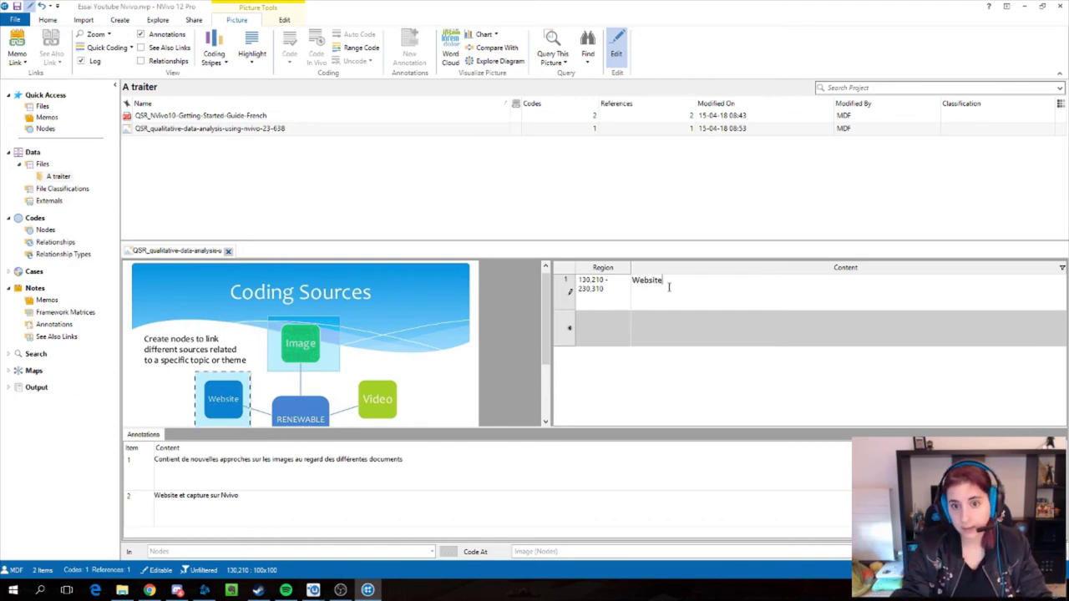
key(Return)
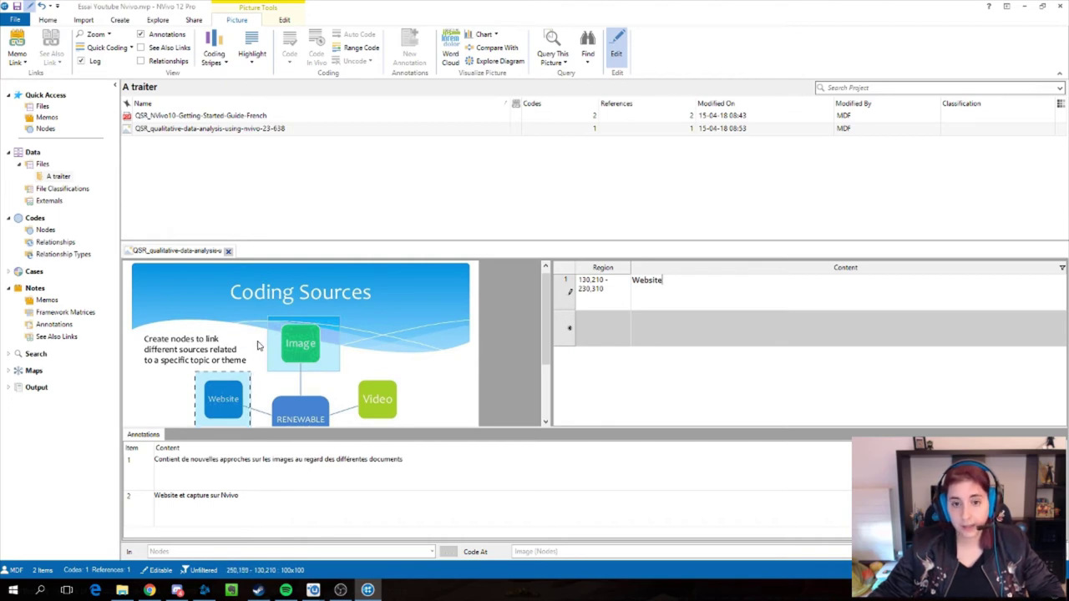
click(226, 499)
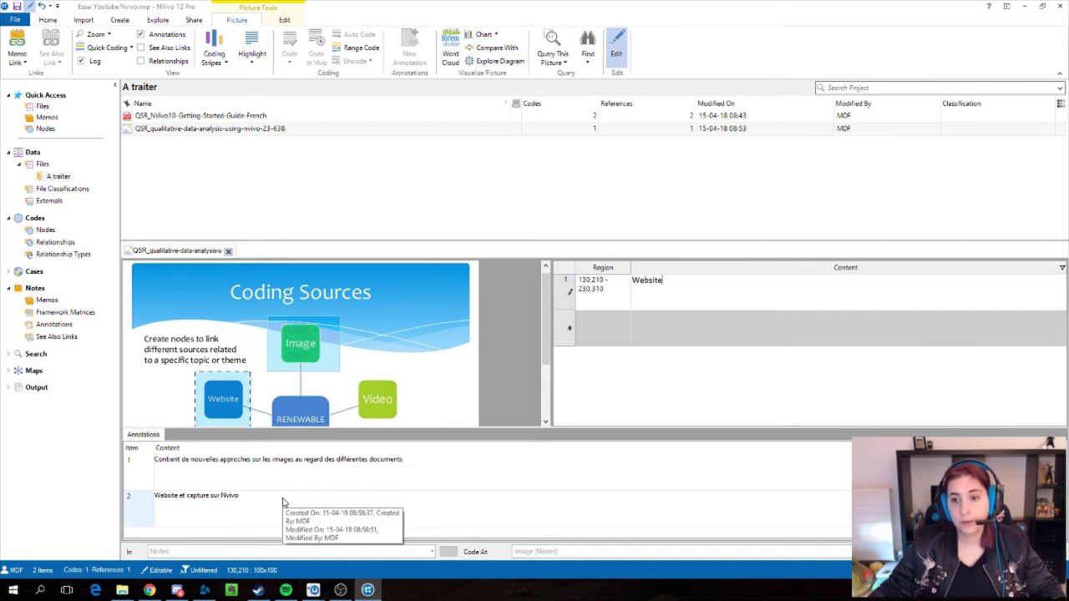
Select a region of about 120 by 130 pixels around the "RENEWABLE ENERGY" box and insert a log row for it
scroll(370, 377, down, 3)
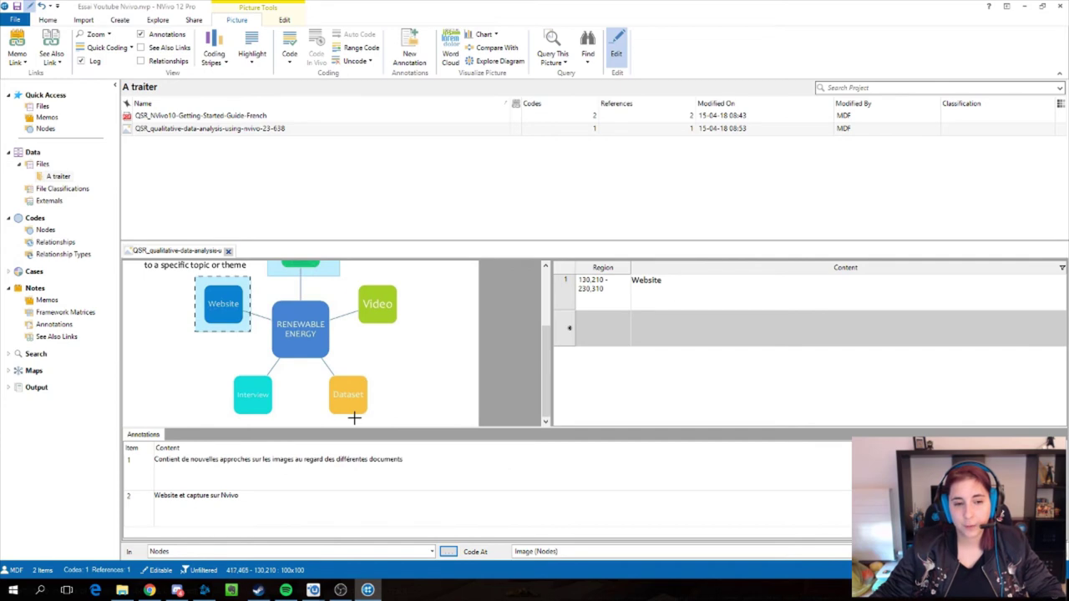
drag(267, 293, 329, 371)
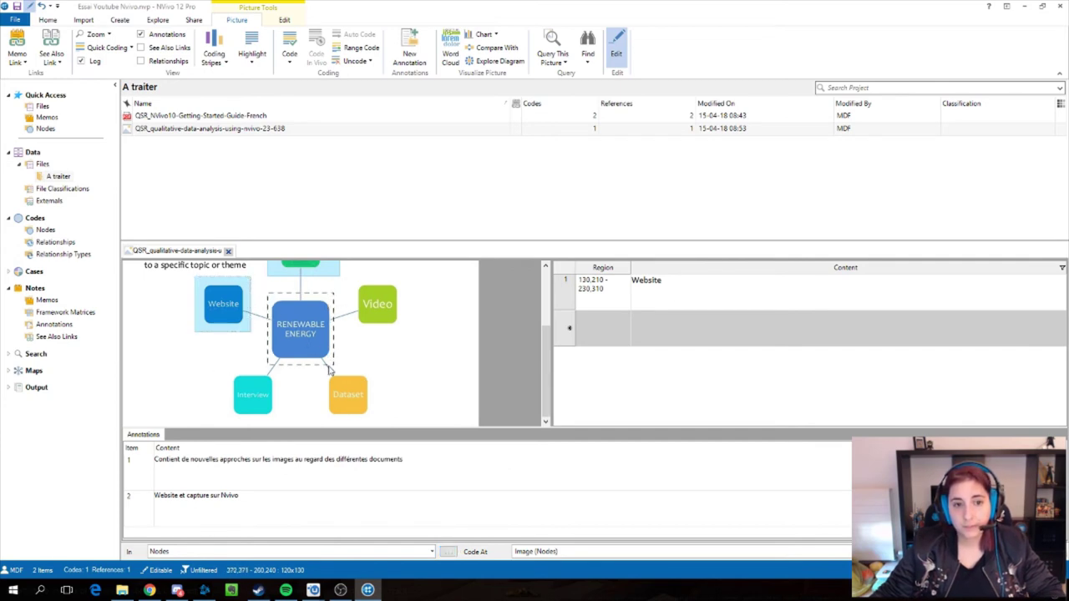
right_click(327, 344)
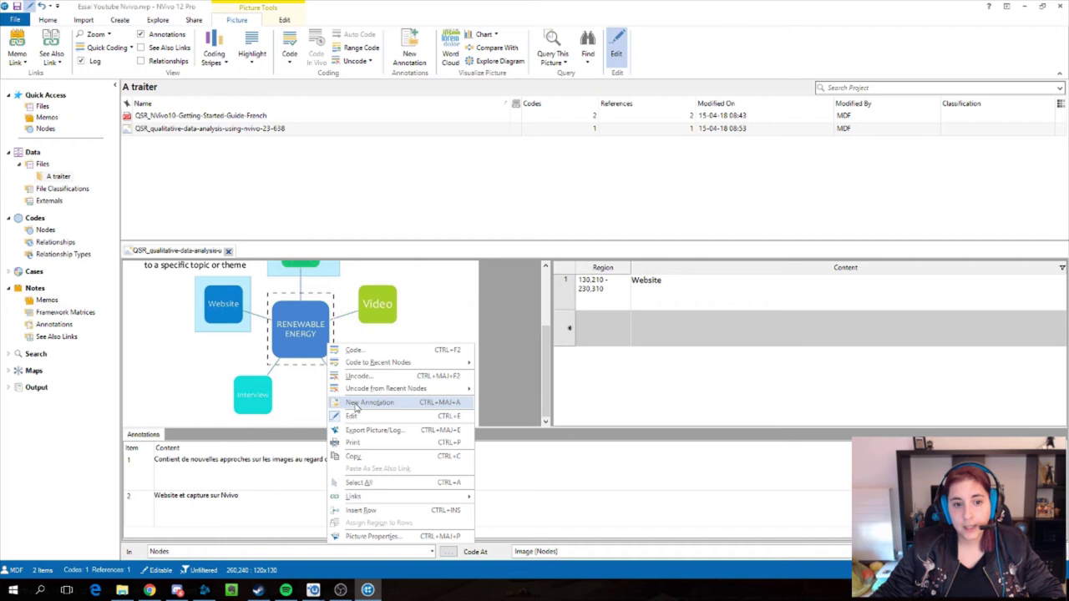
right_click(608, 331)
right_click(608, 332)
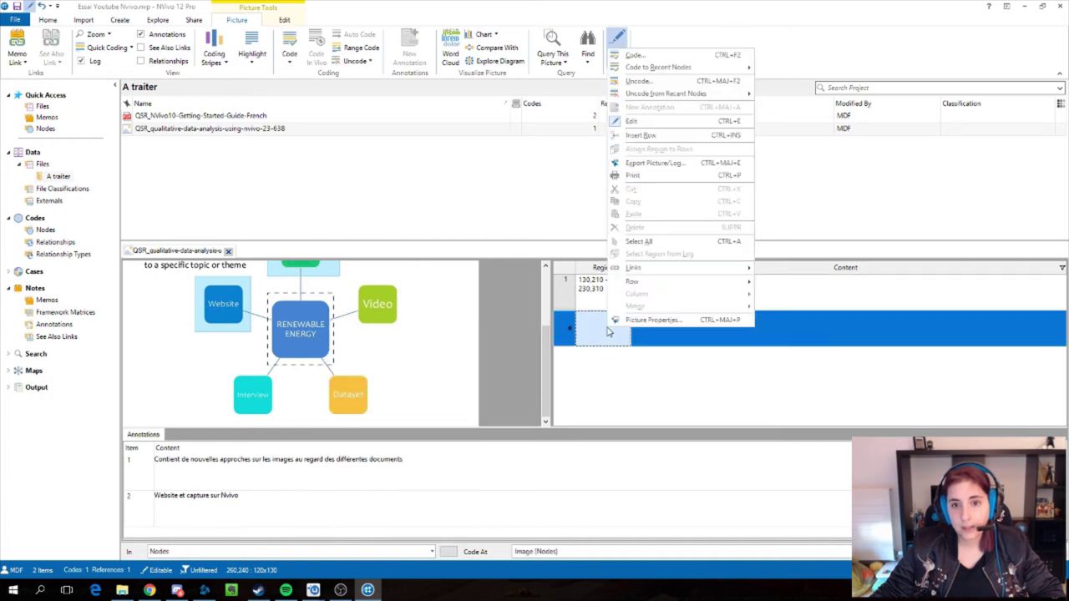
click(641, 135)
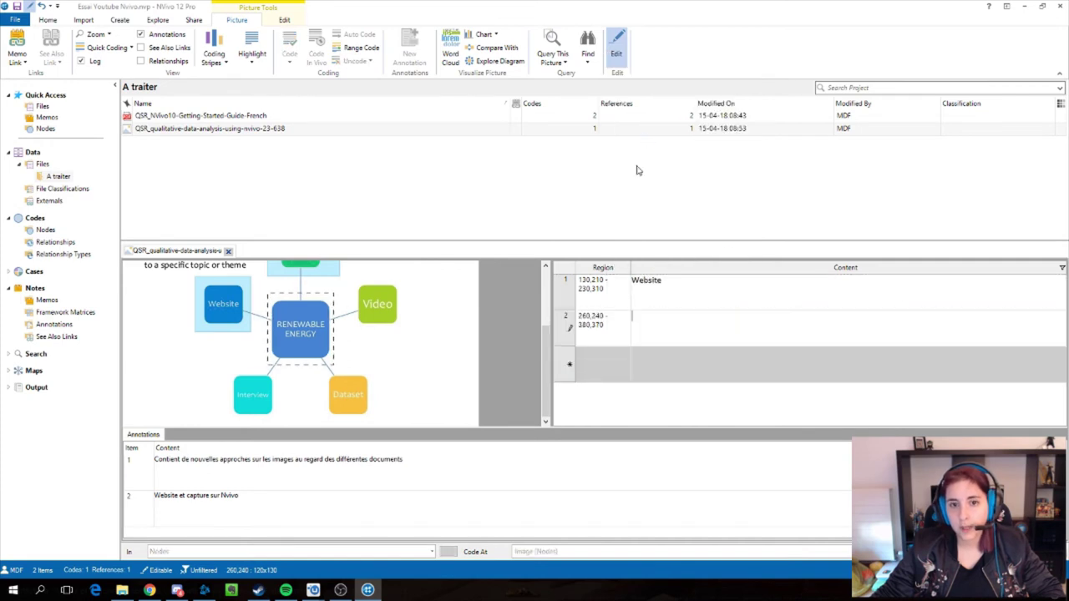
Compare the regions of the "Website" and "RENEWABLE ENERGY" log rows with the matching boxes in the picture
click(590, 325)
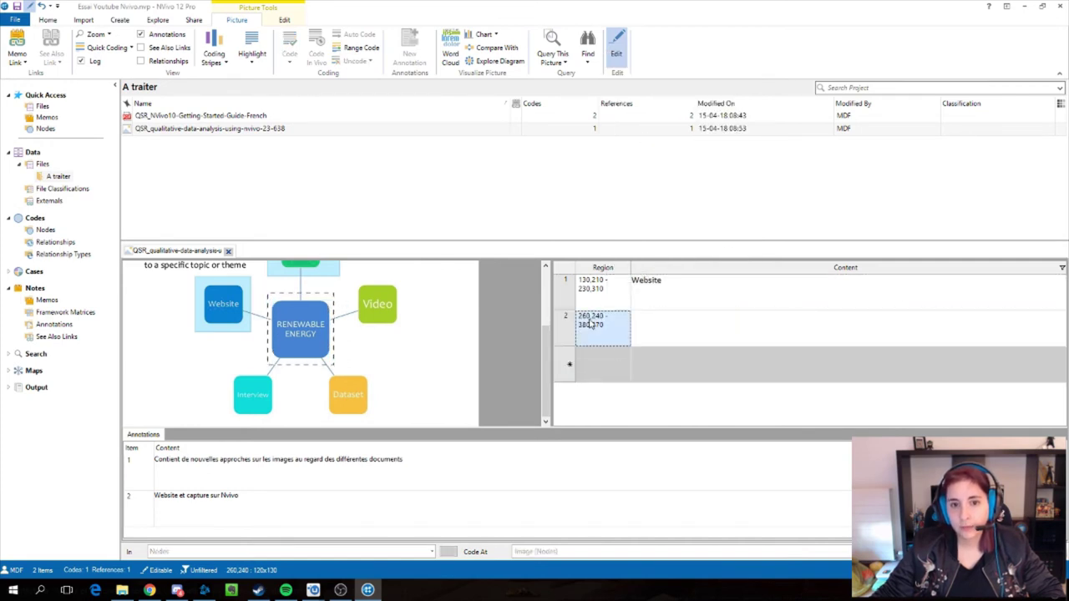
click(598, 296)
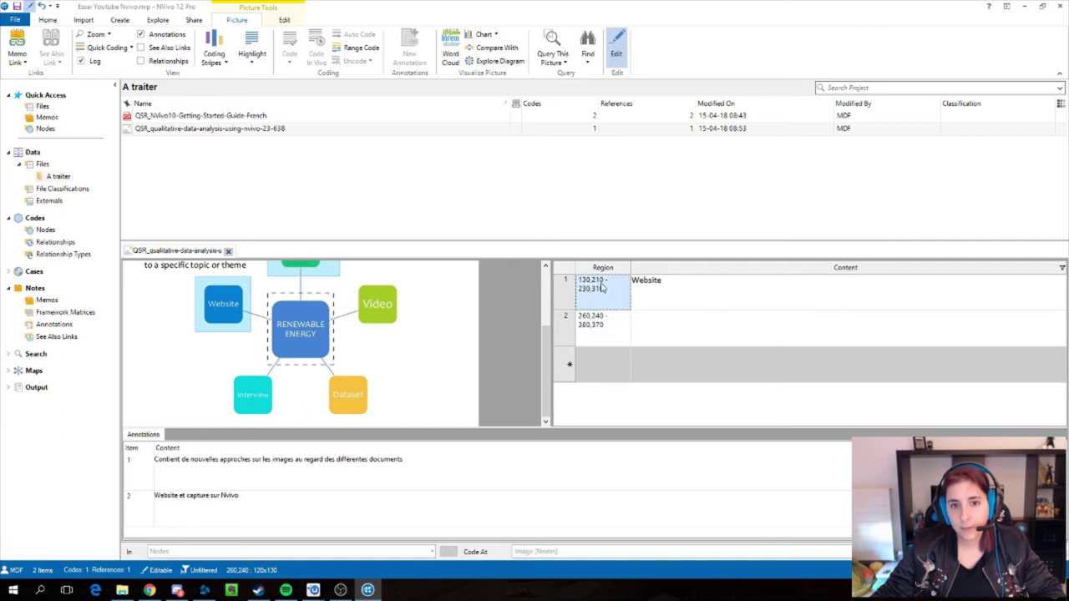
scroll(424, 320, up, 3)
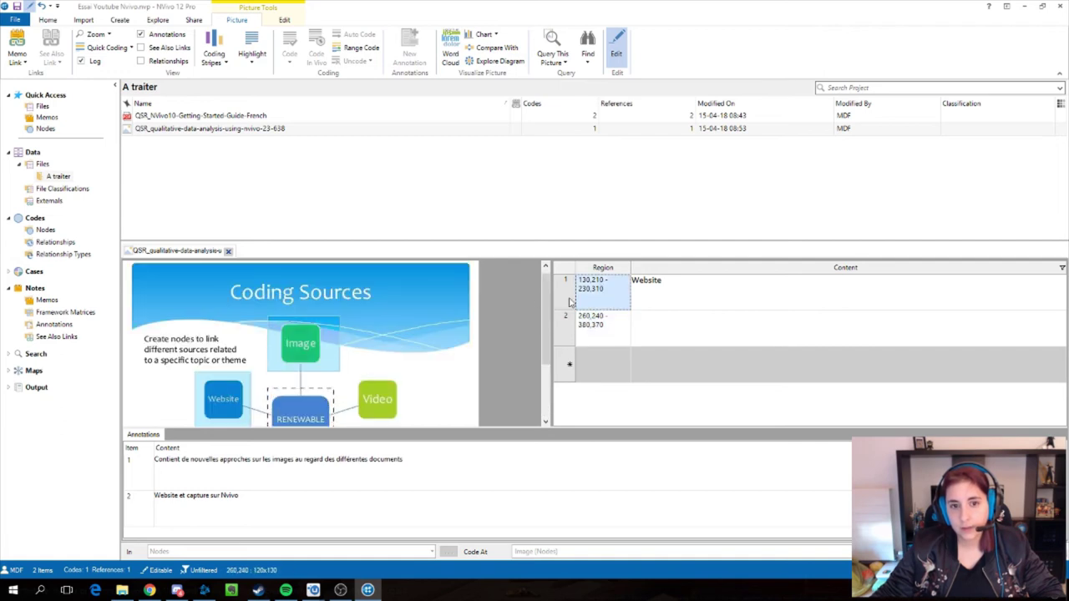
click(599, 330)
click(598, 296)
click(599, 327)
click(598, 296)
click(599, 327)
click(595, 303)
Enter "Renewable" as the content of the second log row and recheck the "Website" row's region against the picture
click(656, 329)
click(633, 330)
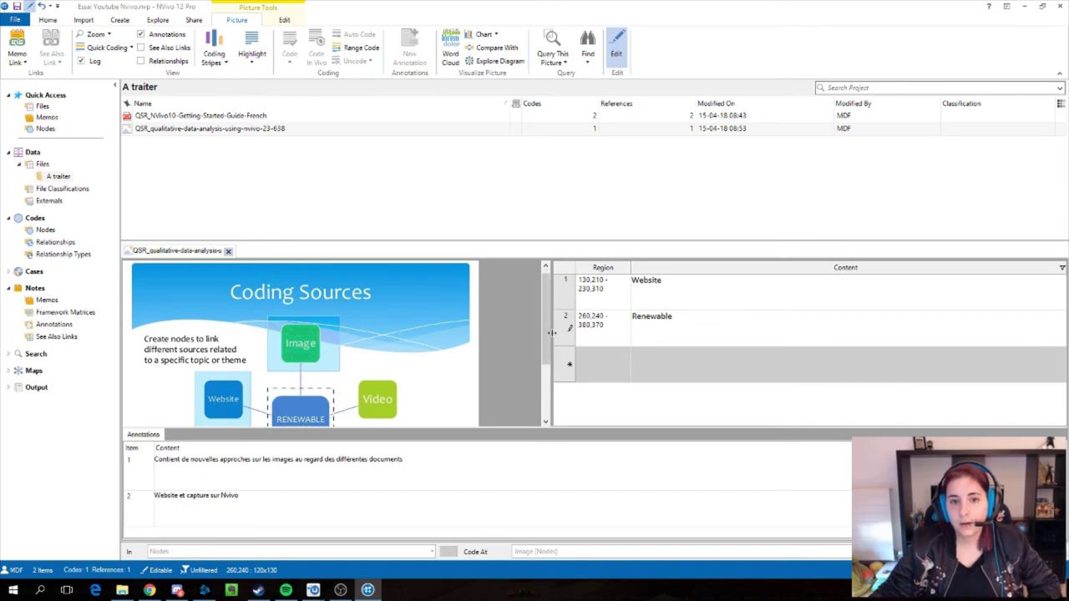
scroll(548, 338, down, 3)
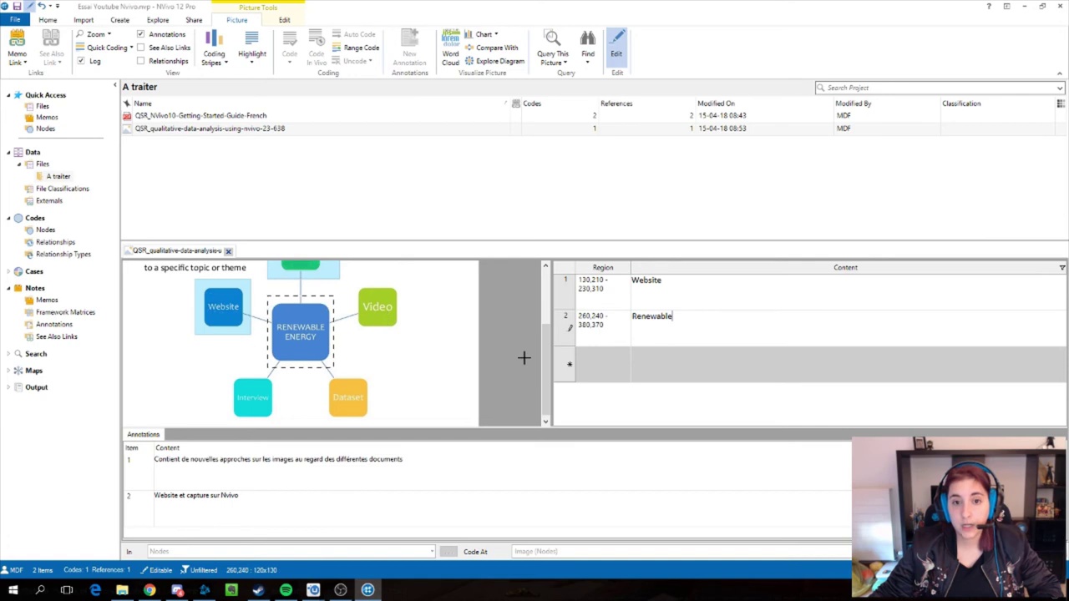
drag(550, 371, 548, 311)
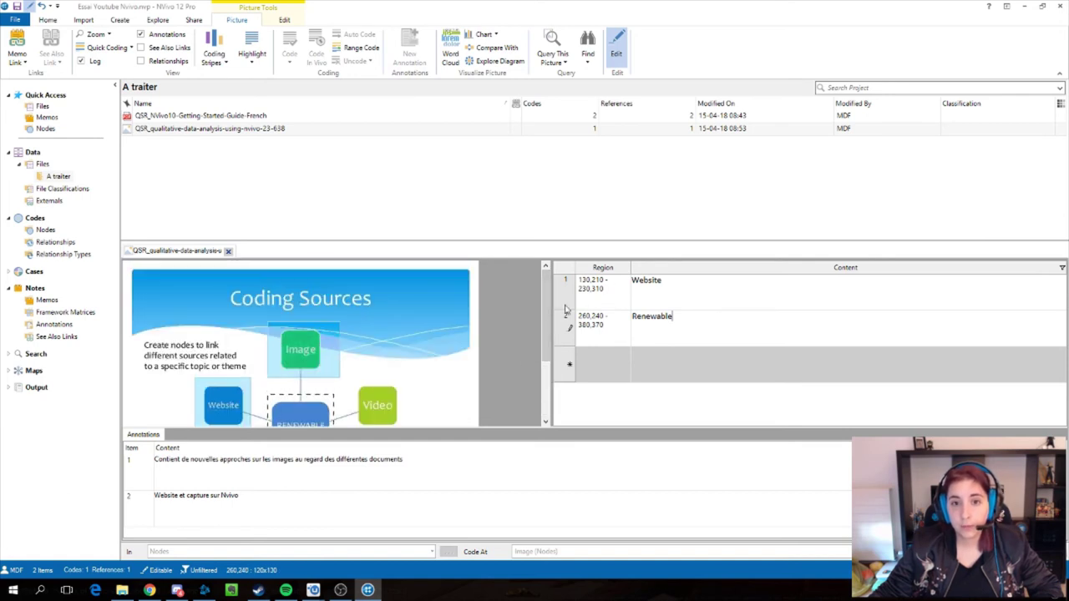
click(598, 282)
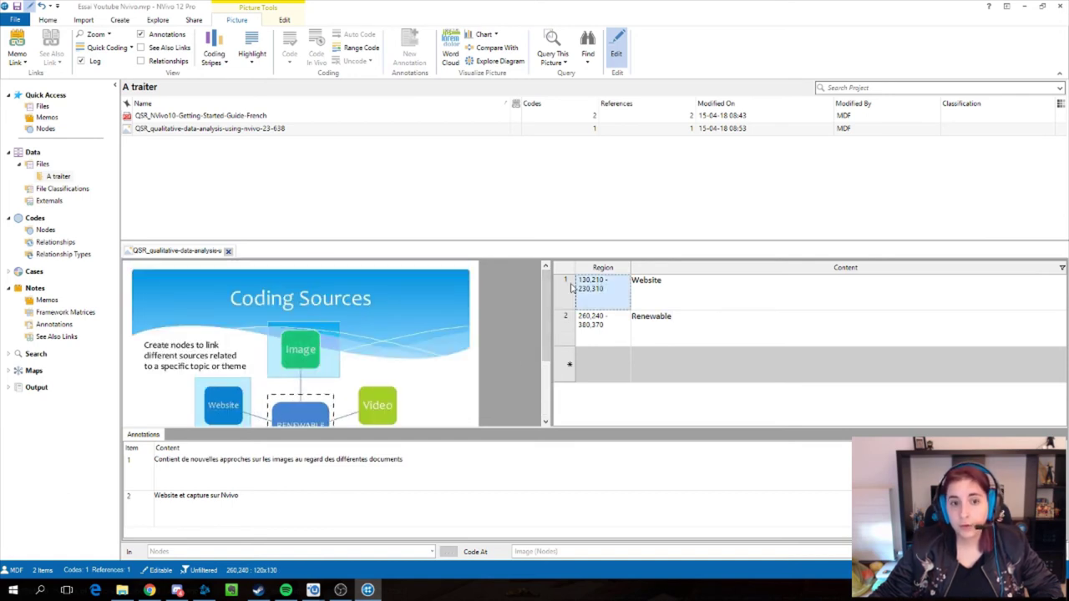
click(613, 290)
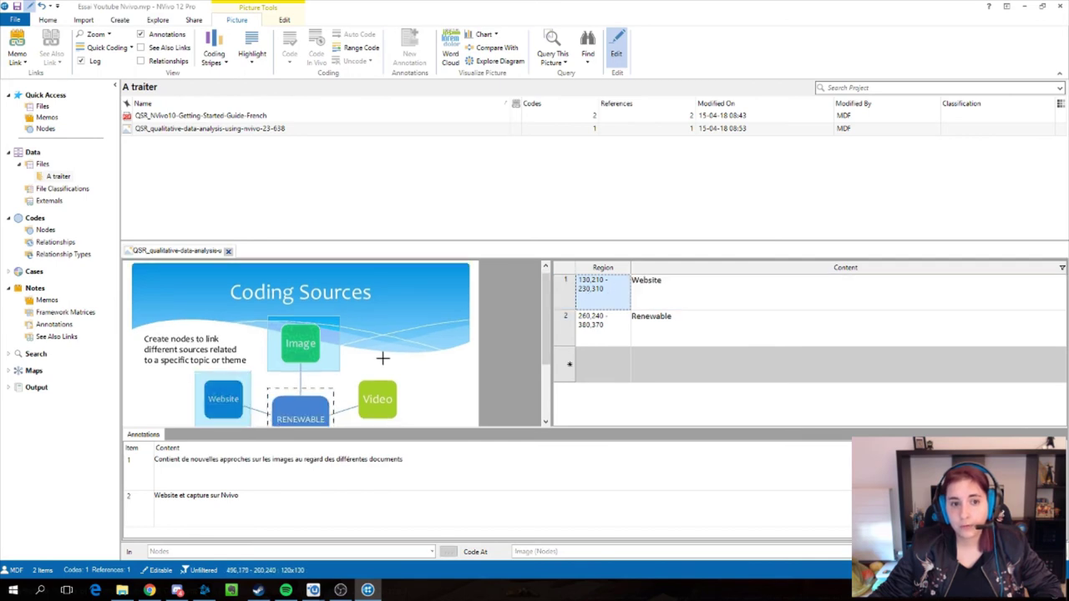
click(598, 303)
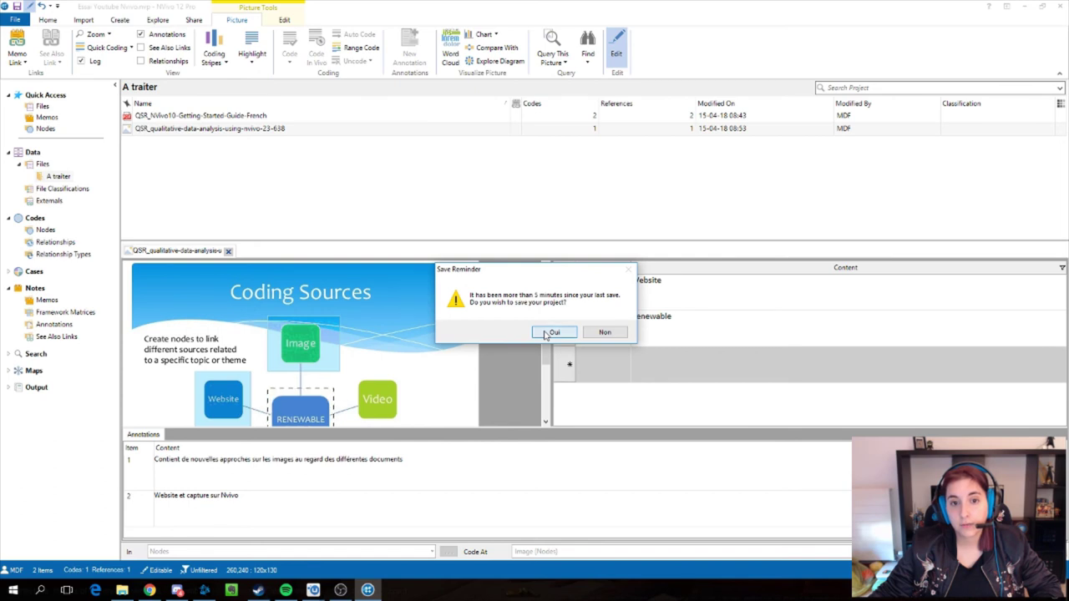
Accept saving the project and close the picture
click(553, 332)
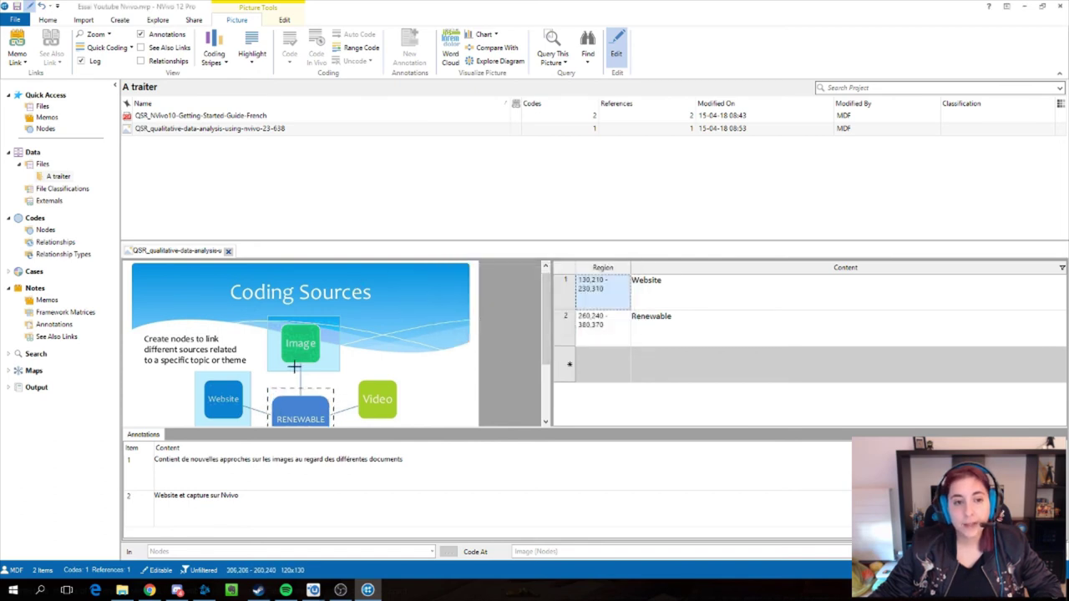
click(228, 251)
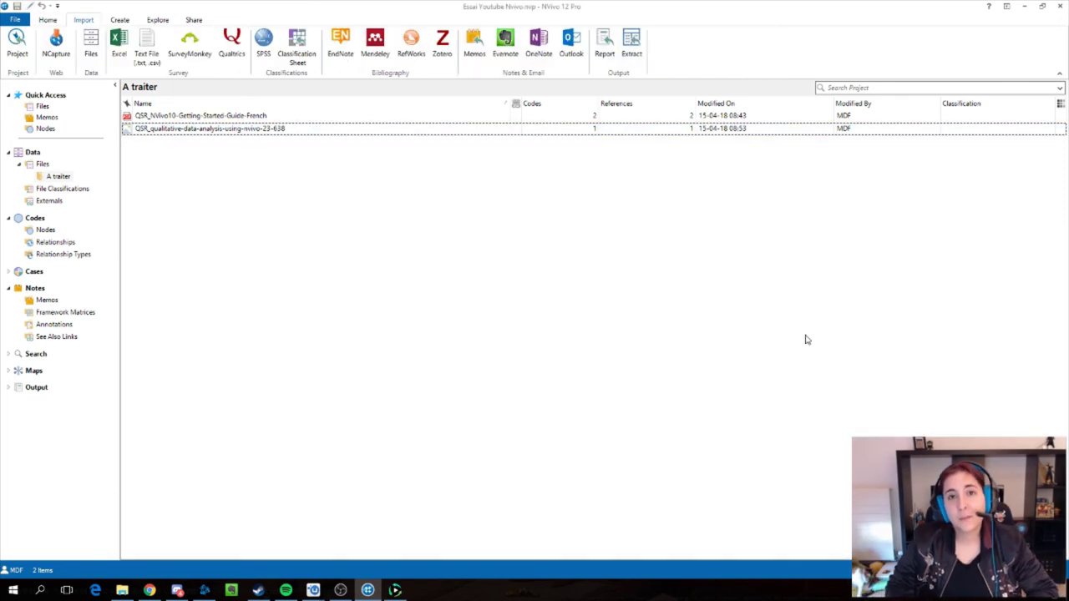
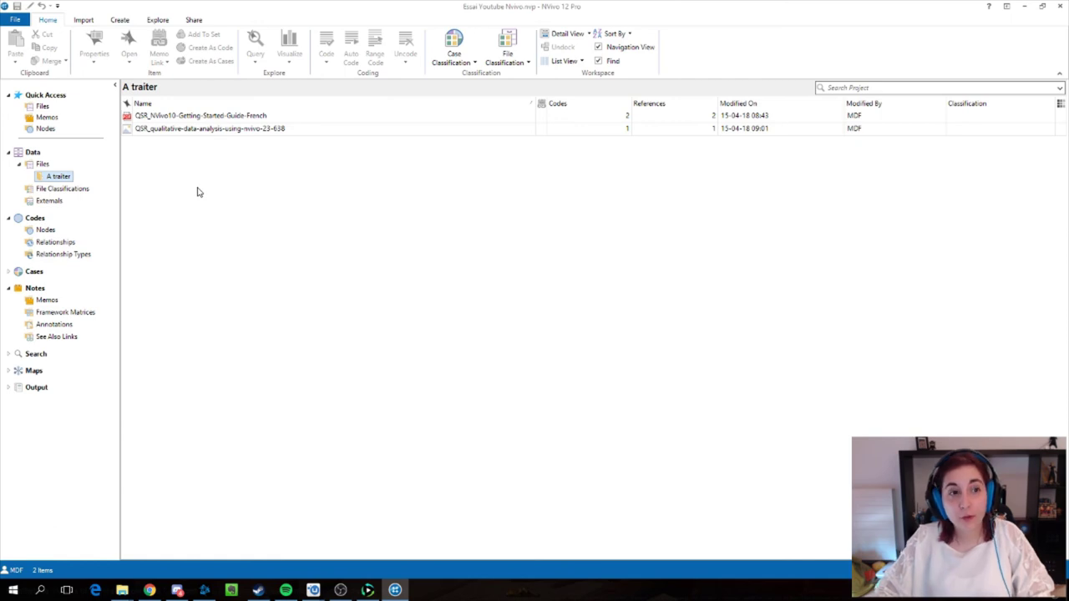
Import the Word article "Jeux_en_jeux_et_détournements" from the "vidéo youtube" folder in Documents into "A traiter", without creating a case
click(84, 20)
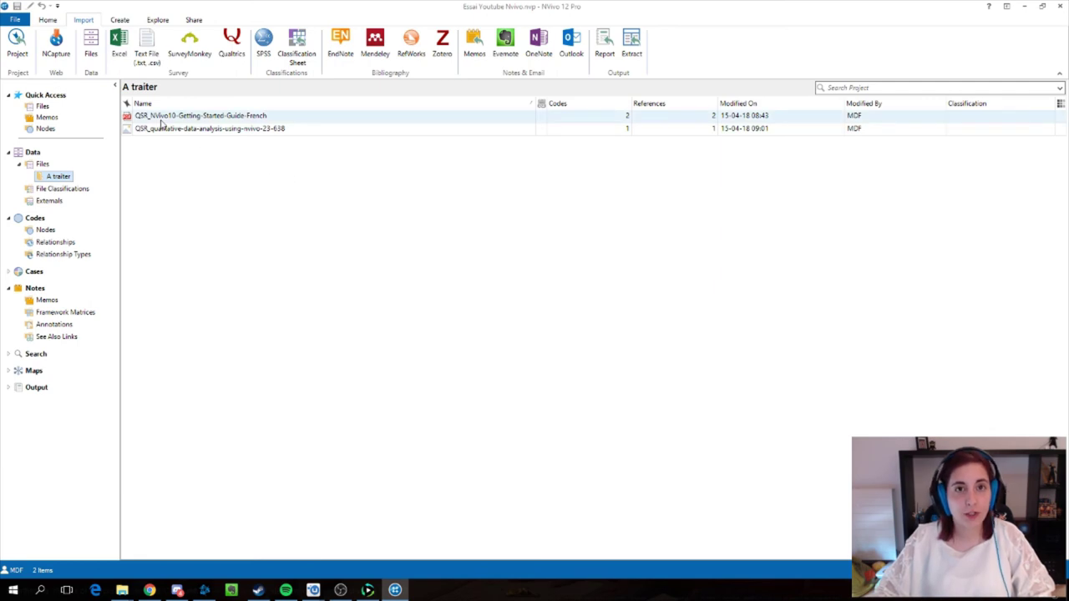
click(90, 52)
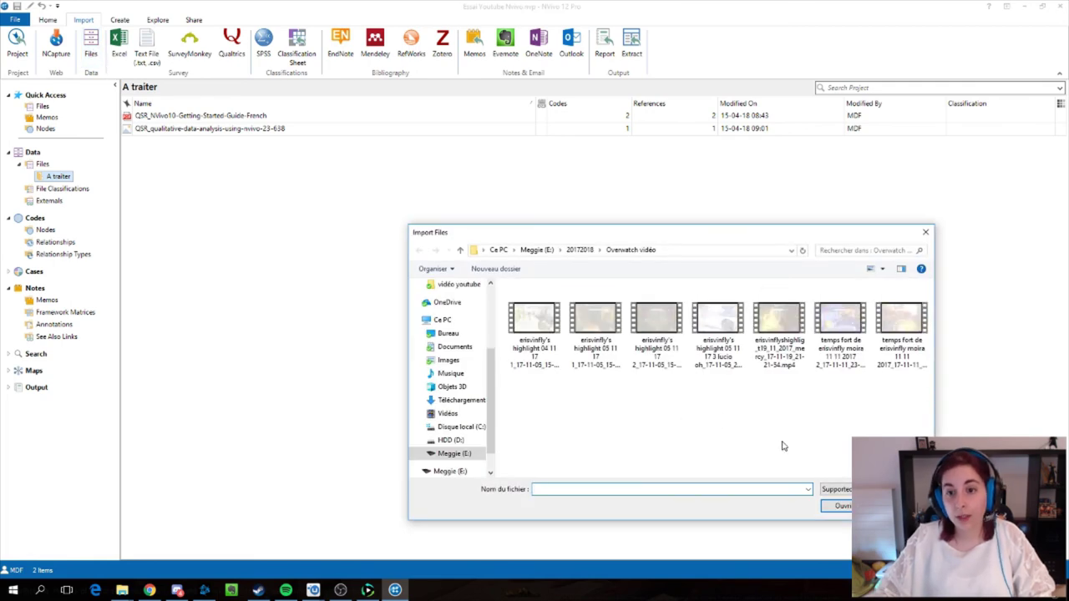
click(454, 347)
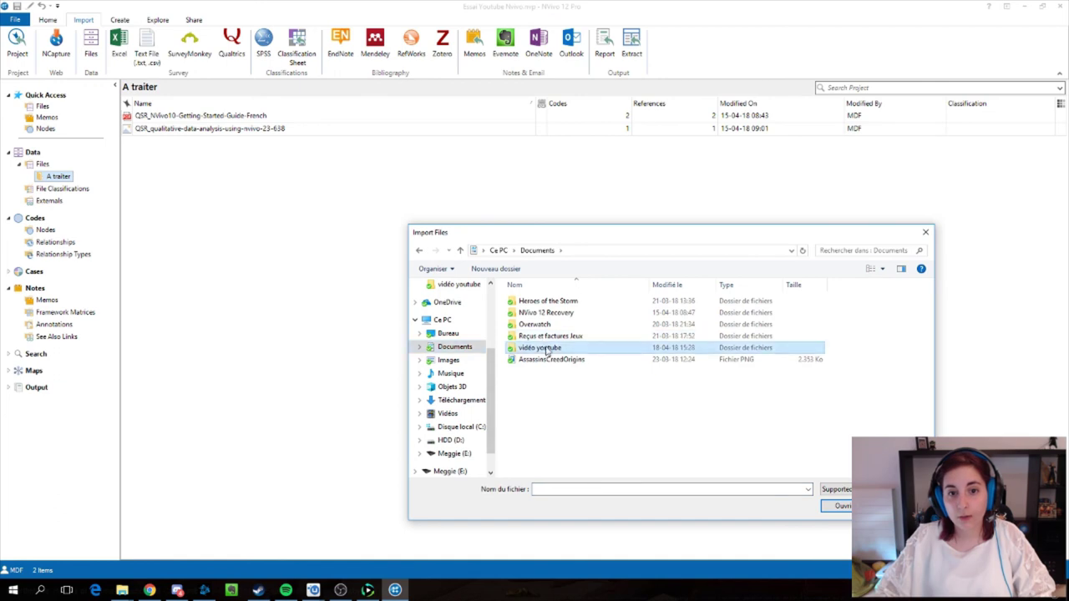
double_click(543, 348)
click(532, 319)
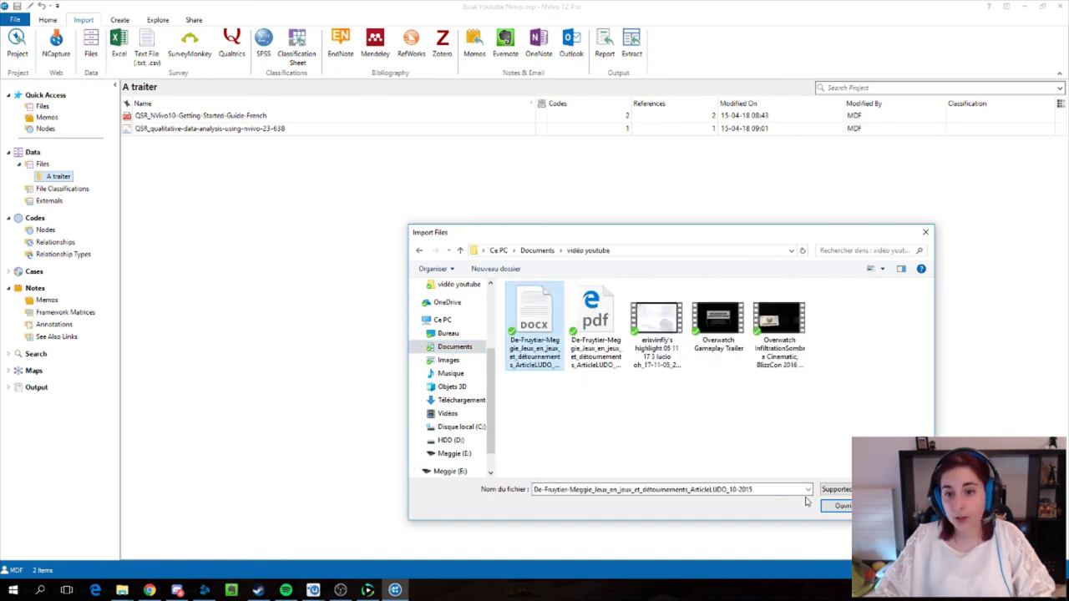
click(840, 510)
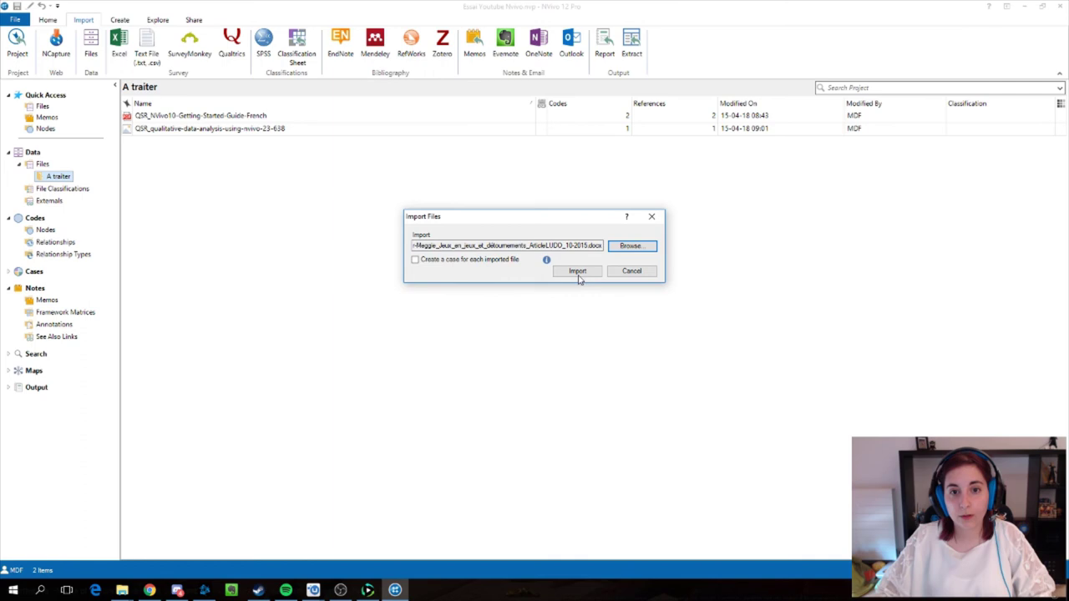
click(576, 273)
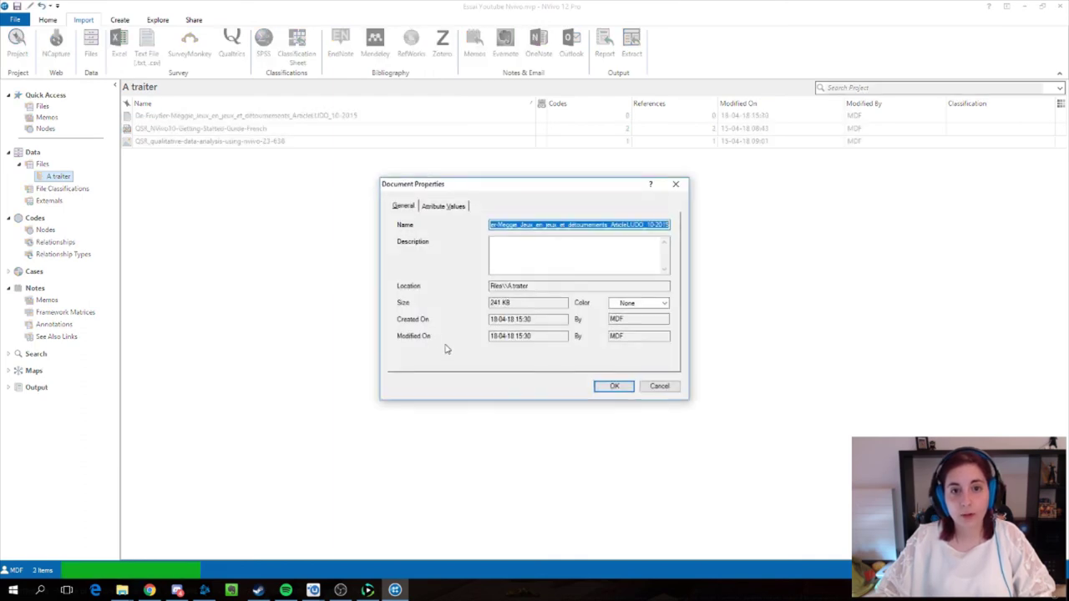
Give the imported article the description "En vue d'une publication" and display the "A traiter" folder
click(502, 254)
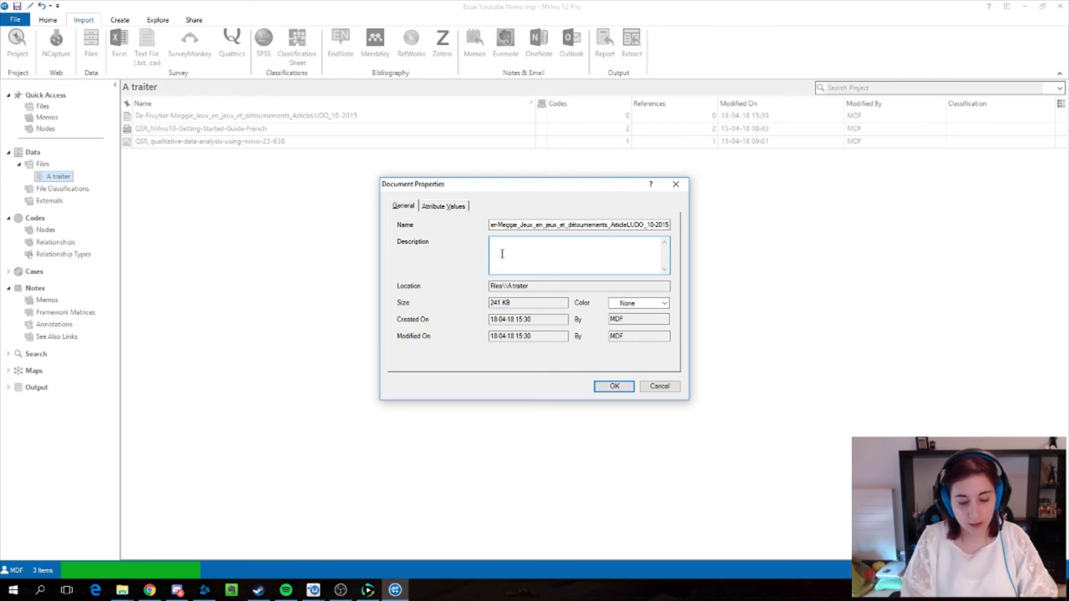
text(En vue d'une publication)
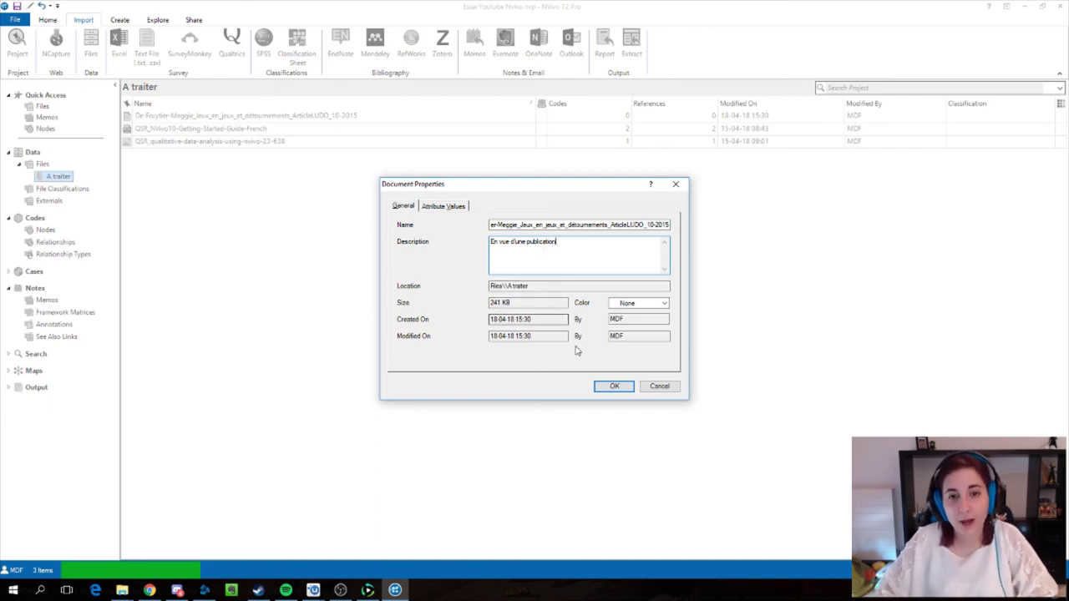
click(616, 387)
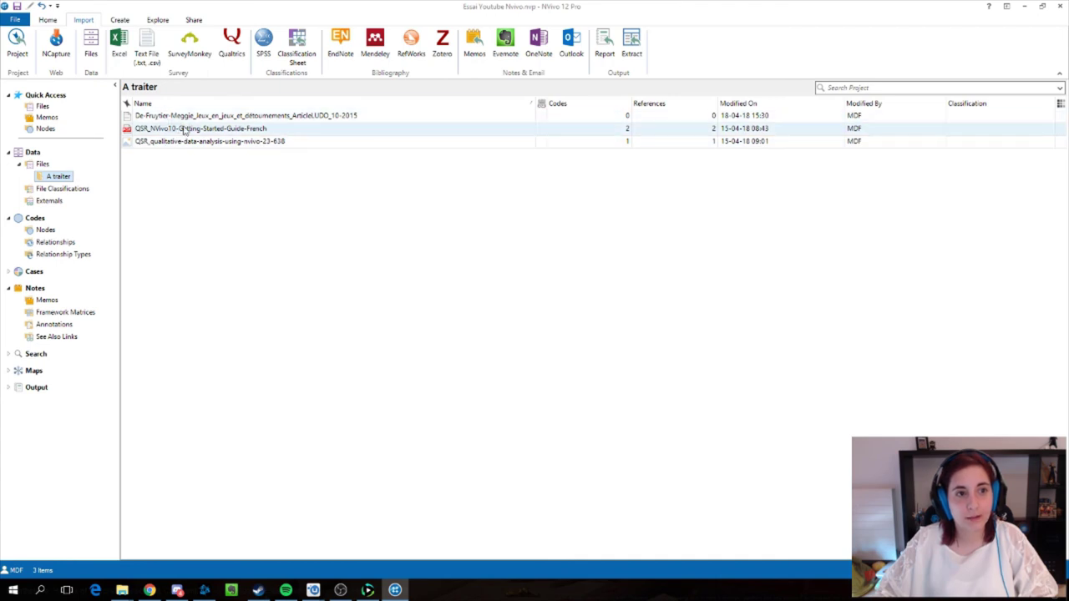
click(52, 176)
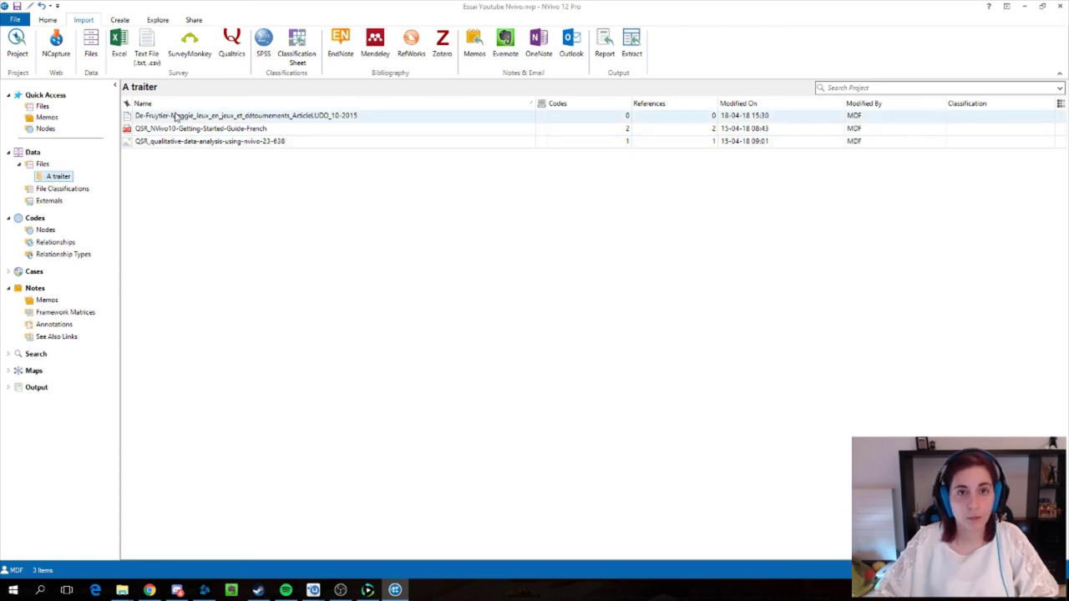
Create a new folder named "Publication" under Files
right_click(41, 164)
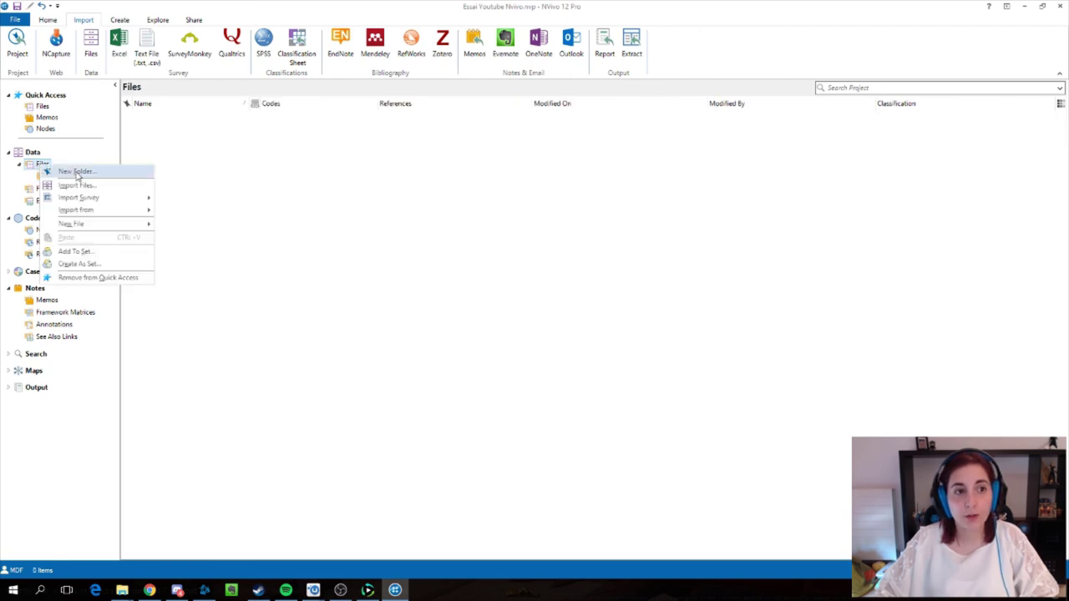
click(77, 172)
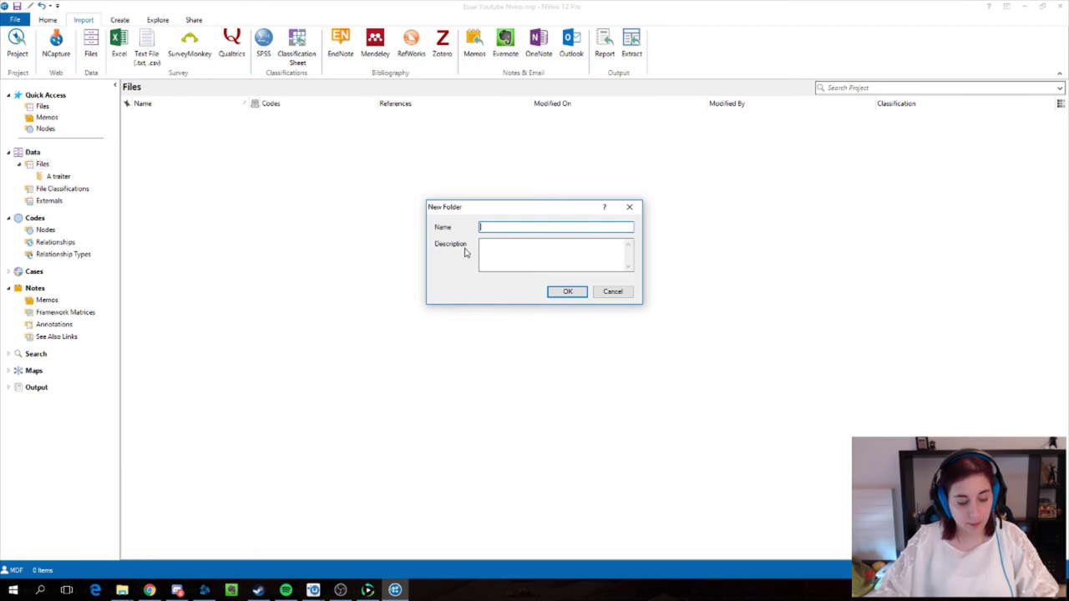
text(Pub)
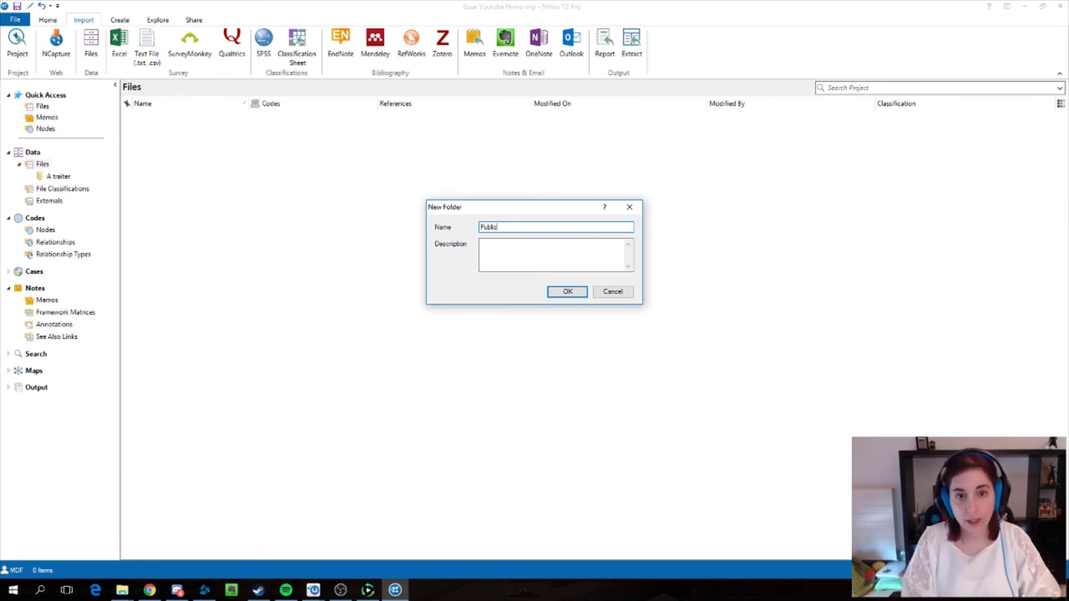
text(lication)
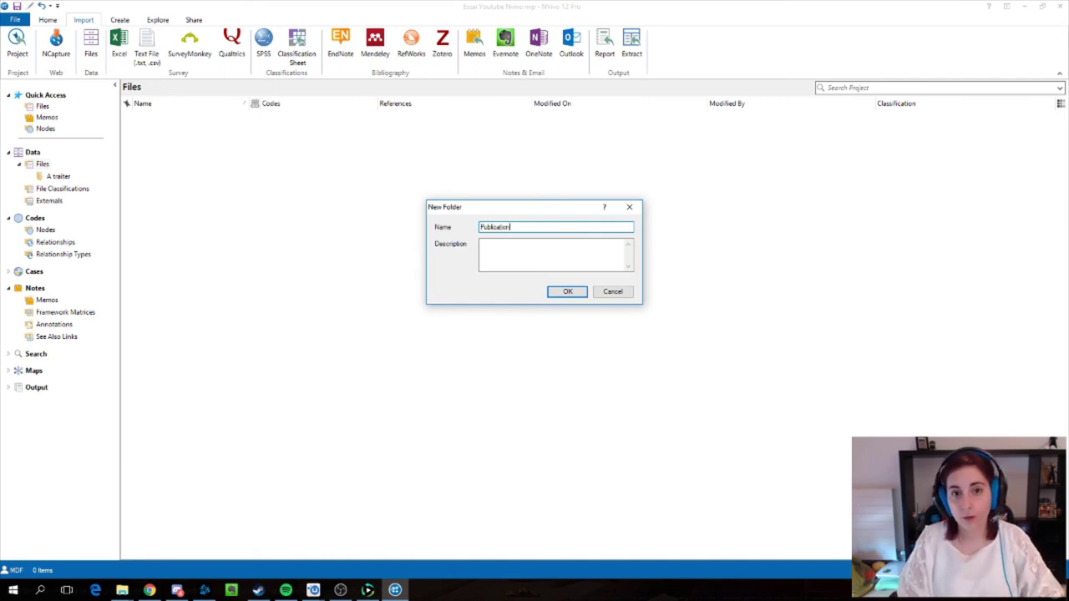
key(Return)
Move the imported Word article from the "A traiter" folder to the "Publication" folder and open that folder to check it
click(60, 188)
click(58, 177)
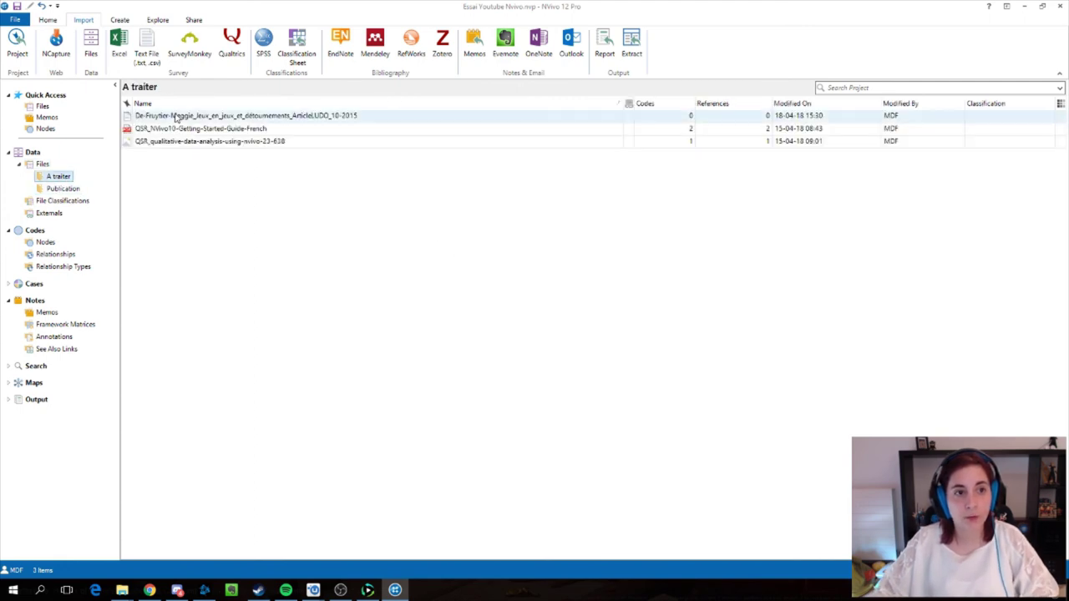
drag(176, 118, 63, 189)
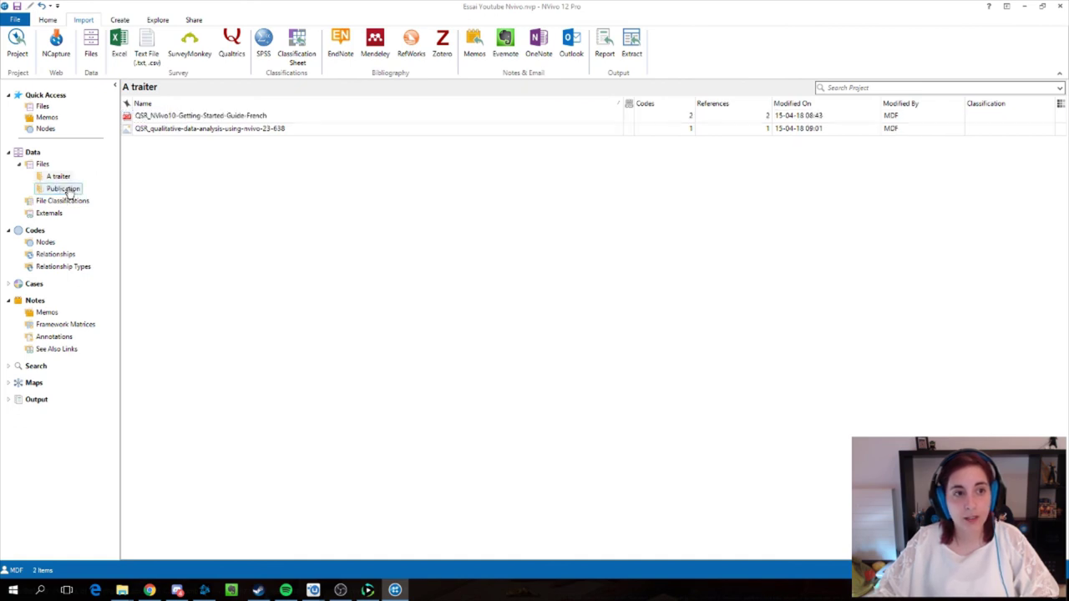
click(57, 190)
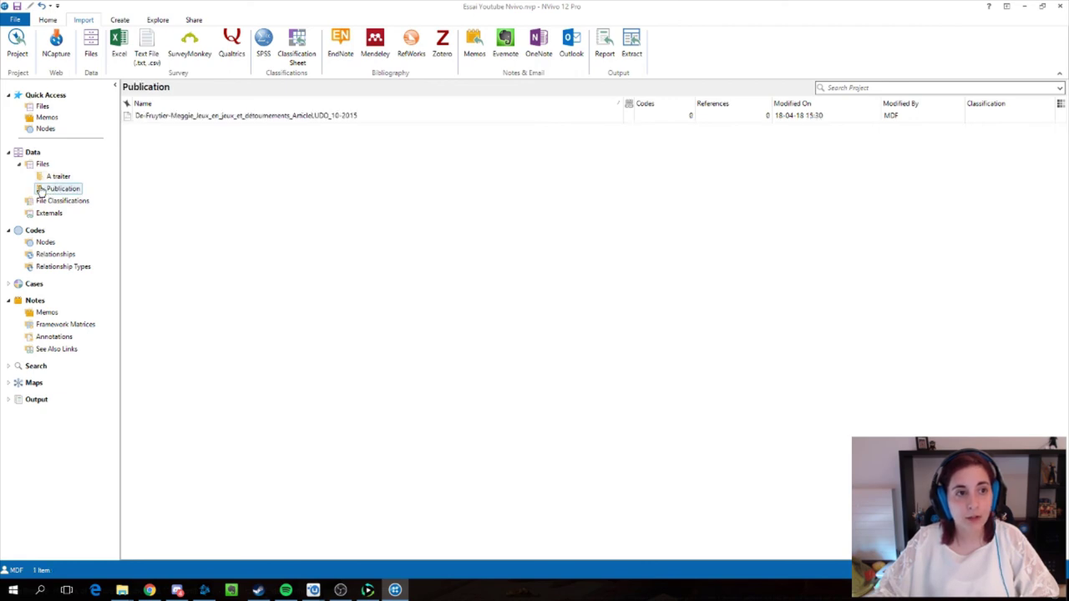
click(42, 164)
click(47, 192)
mouse_move(45, 193)
mouse_down()
mouse_move(72, 186)
mouse_move(65, 179)
mouse_move(68, 193)
mouse_move(71, 183)
mouse_move(55, 174)
mouse_move(61, 195)
mouse_up()
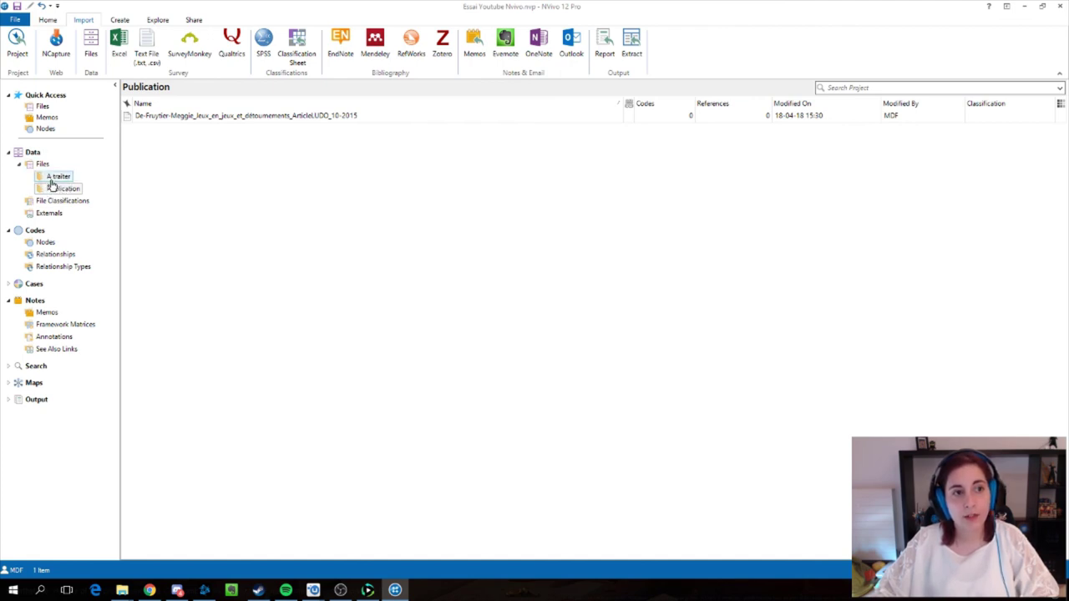
Create a subfolder named "Revue" inside the "Publication" folder
right_click(62, 192)
click(71, 195)
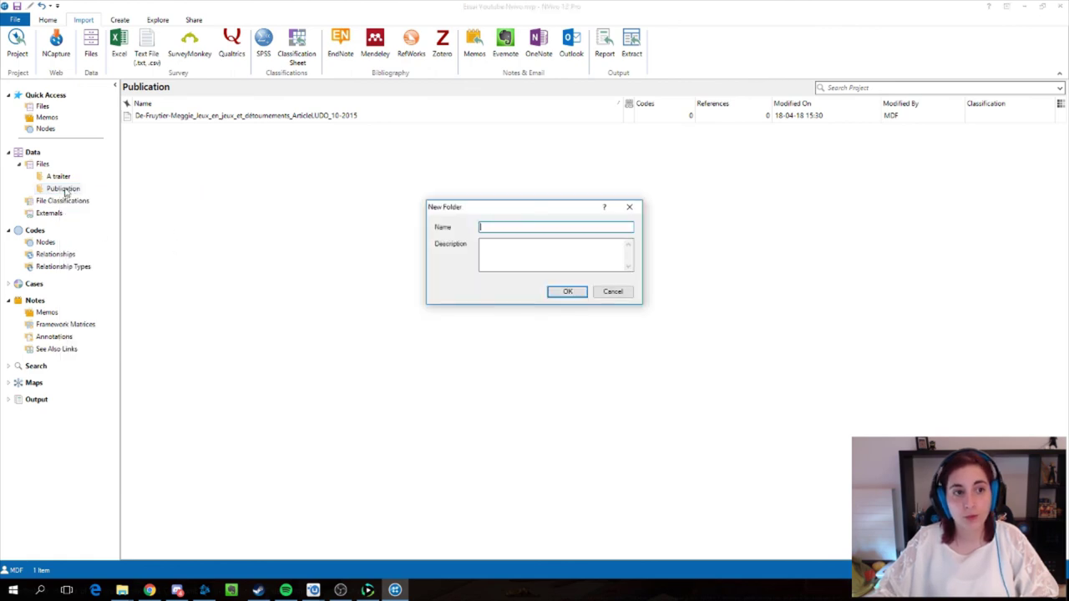
text(R)
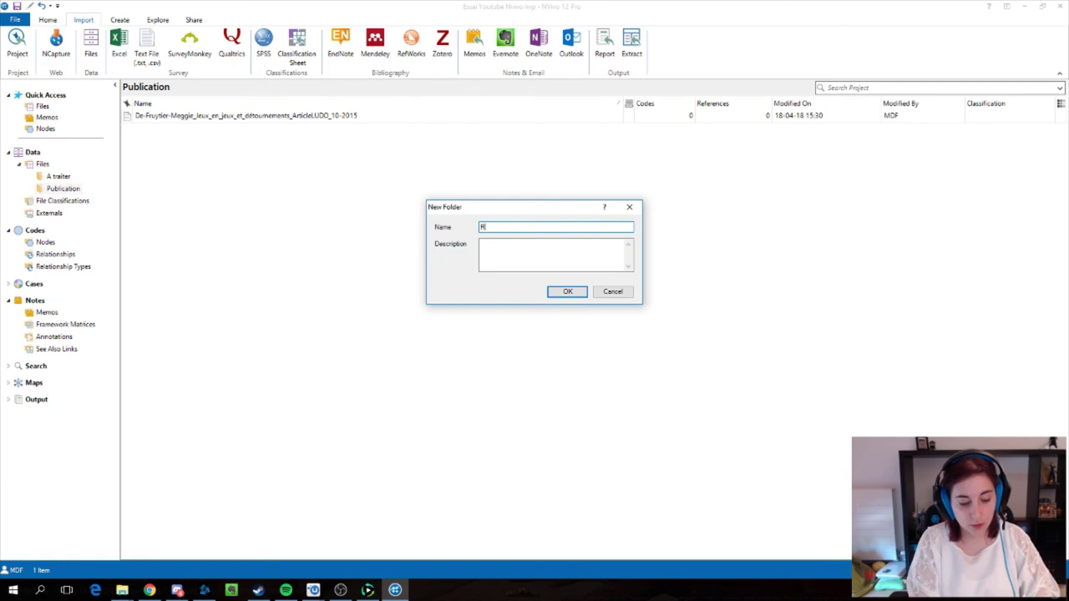
text(evue)
key(Return)
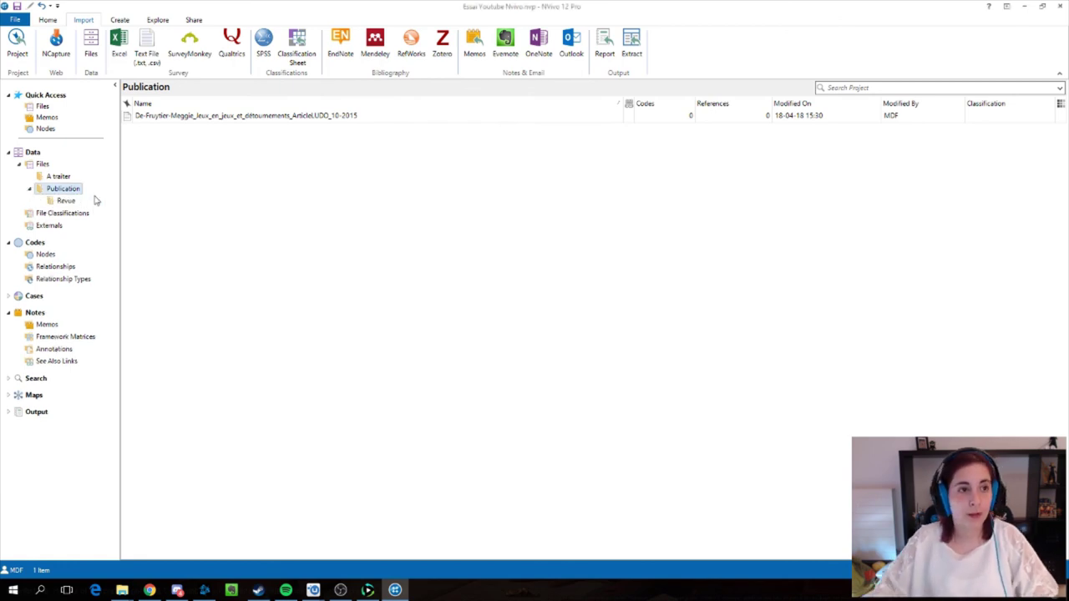
Move the article from the "Publication" folder into its "Revue" subfolder and display that subfolder's contents
click(67, 201)
click(67, 188)
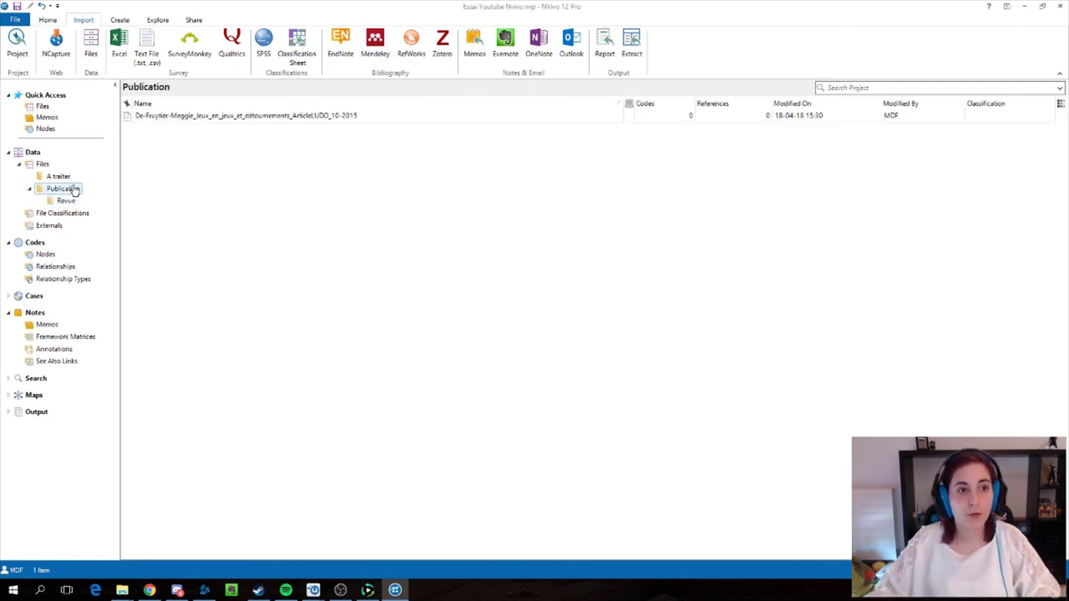
click(155, 116)
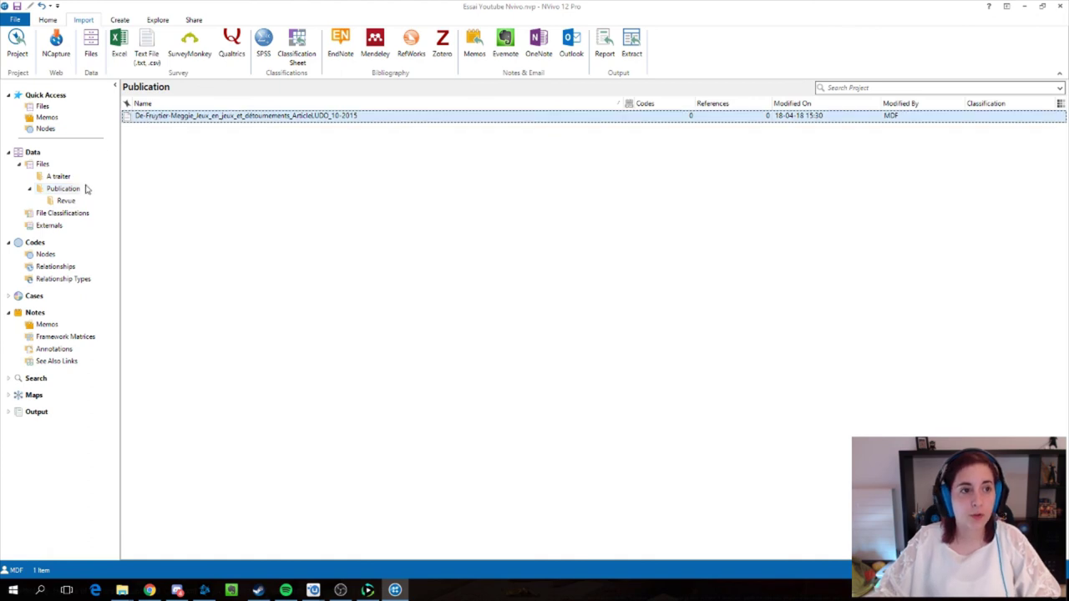
drag(130, 120, 65, 203)
click(66, 202)
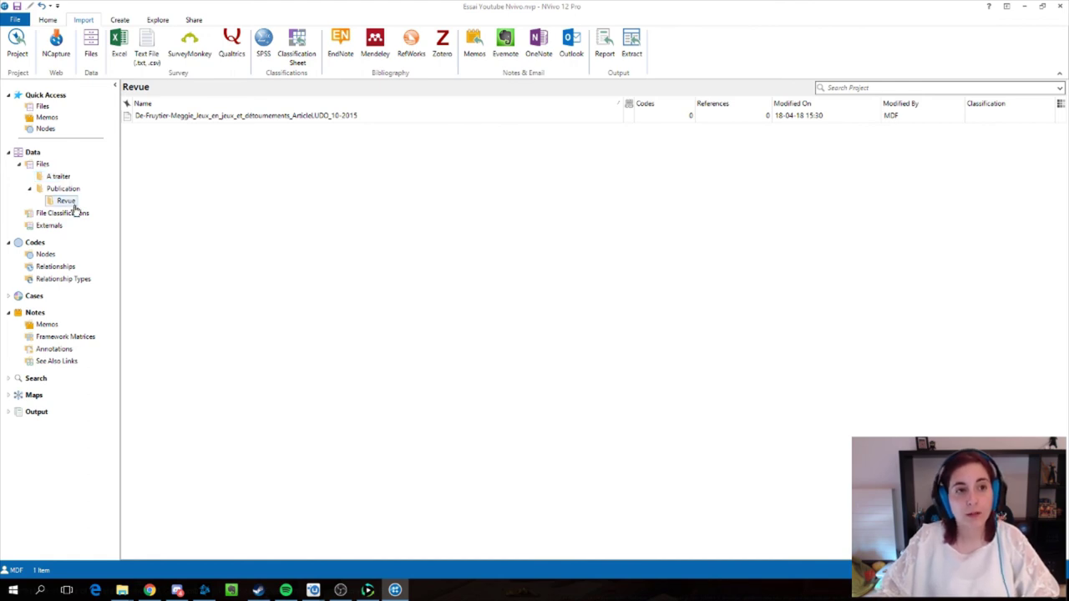
Open the article for viewing and check the coding commands available for a selected passage of the author's affiliation
double_click(201, 117)
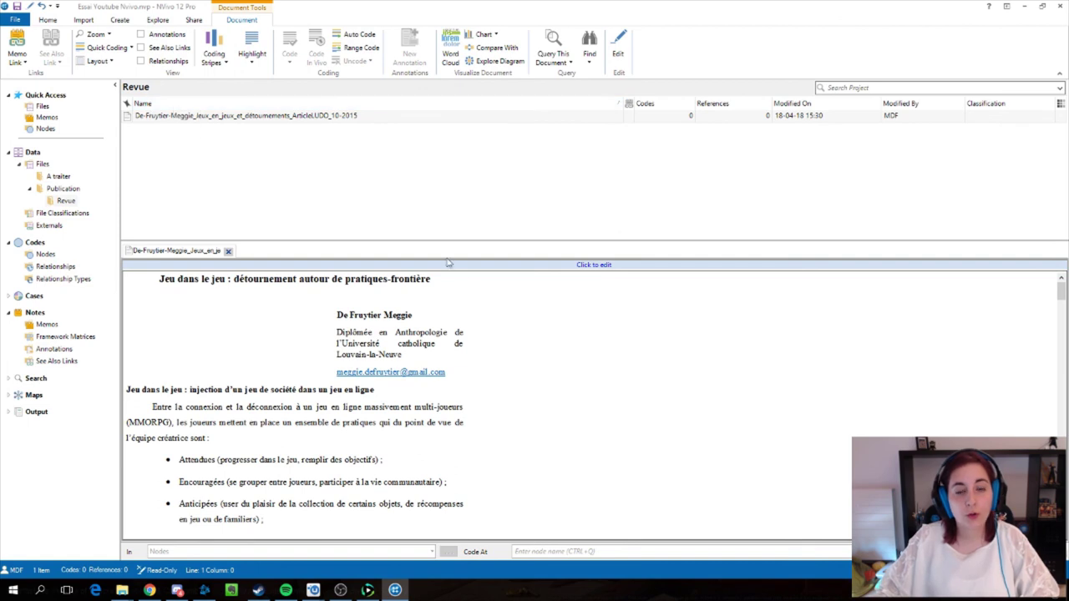
drag(397, 334, 408, 359)
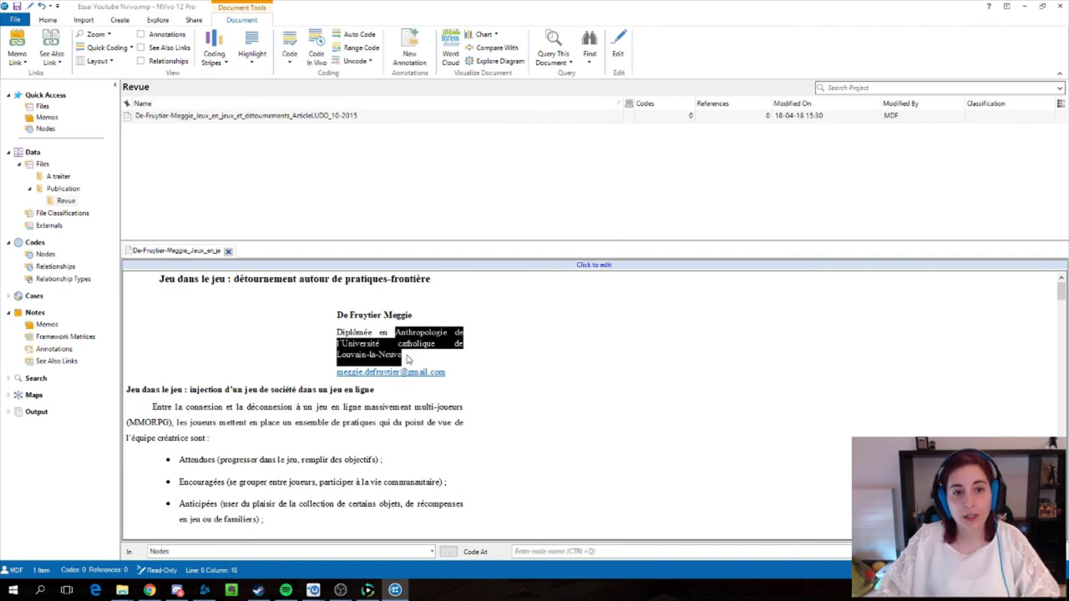
right_click(413, 340)
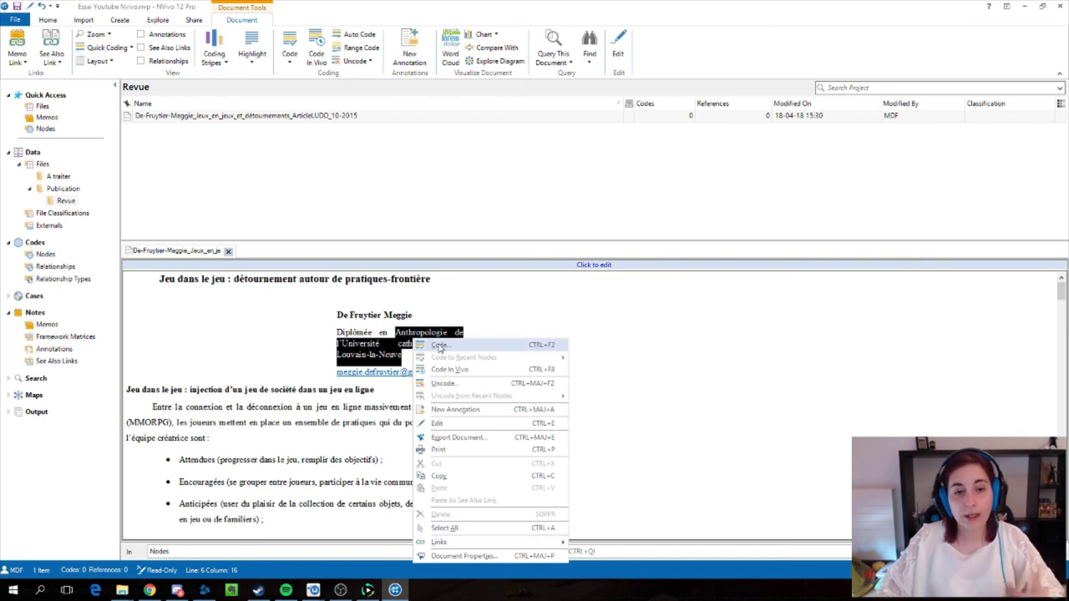
click(593, 328)
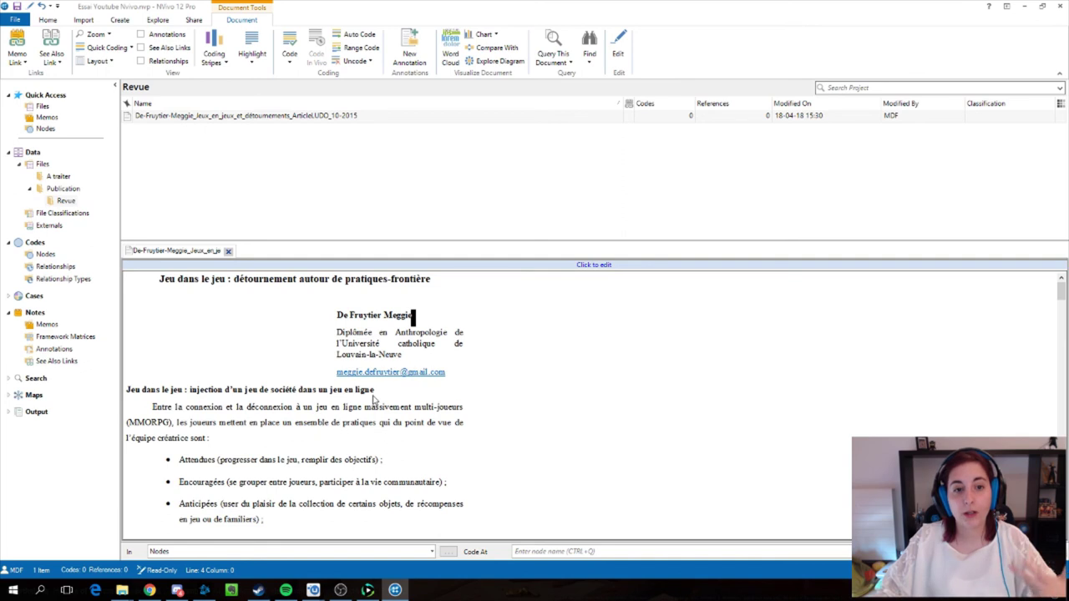
Select the bullet "Attendues (progresser dans le jeu, remplir des objectifs)" and view the Quick Coding display options
scroll(359, 385, down, 3)
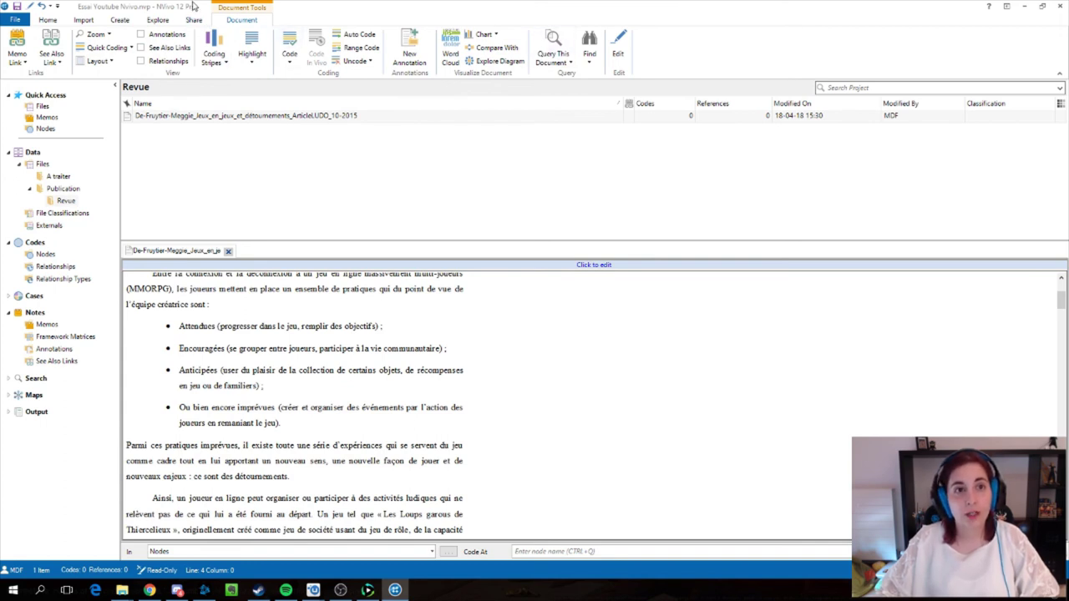
drag(180, 329, 393, 334)
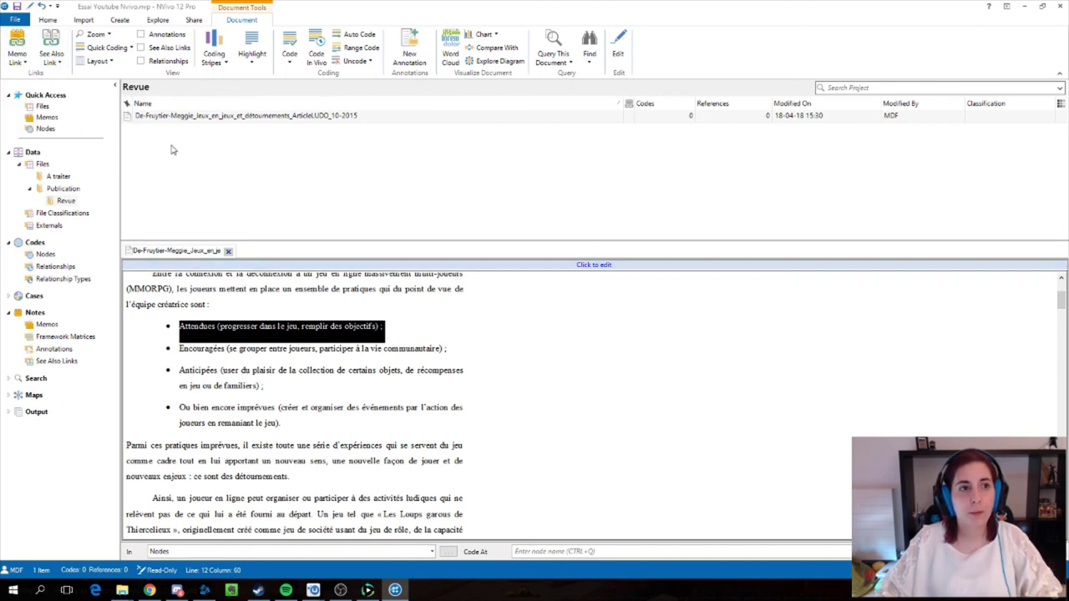
click(130, 48)
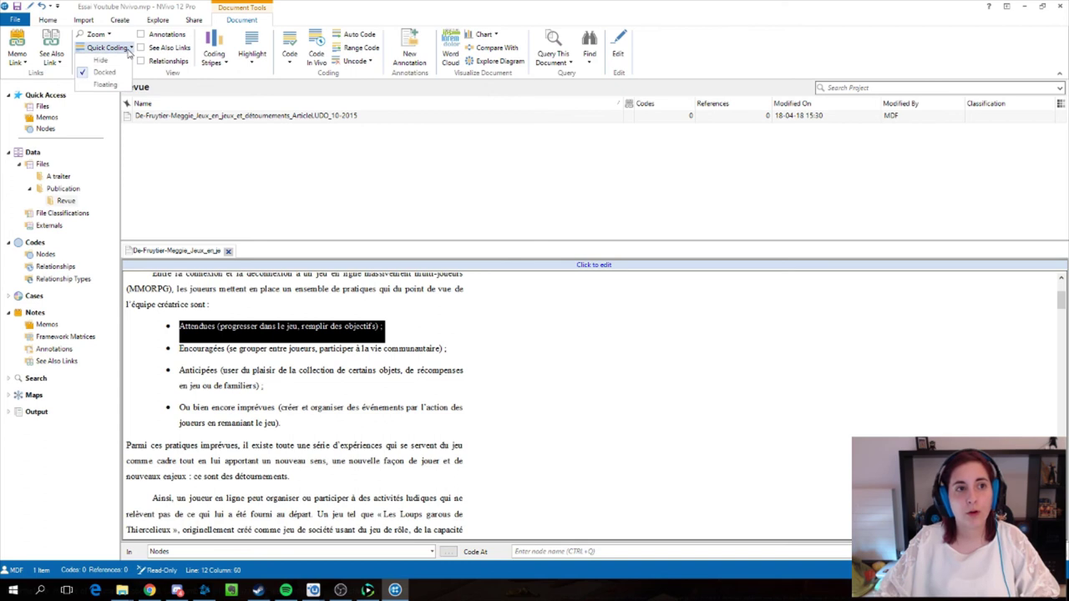
click(480, 353)
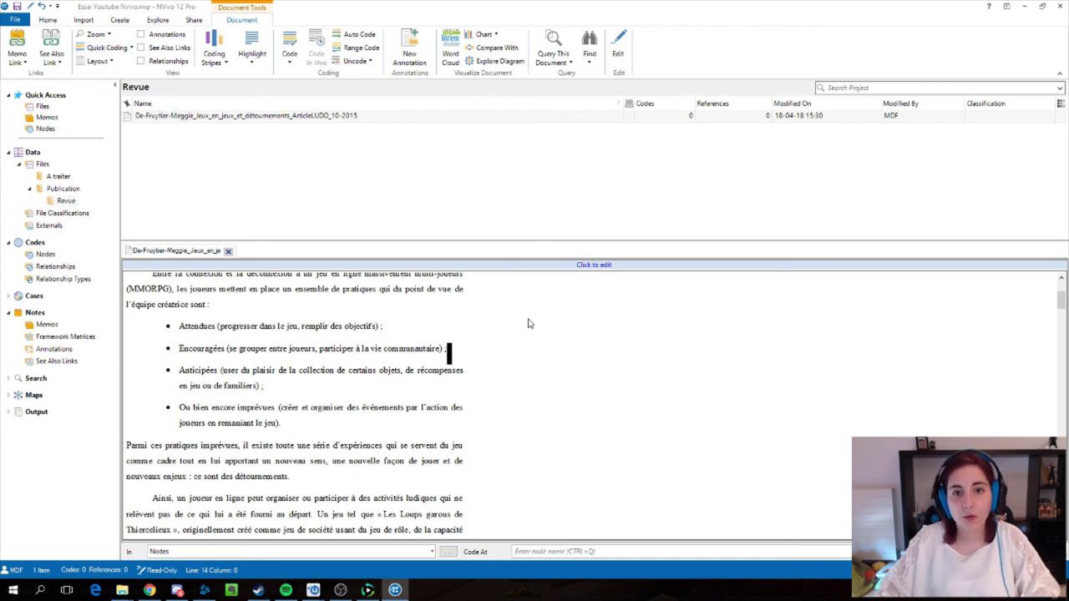
Switch the opened article from read-only to edit mode
scroll(356, 428, down, 2)
click(296, 412)
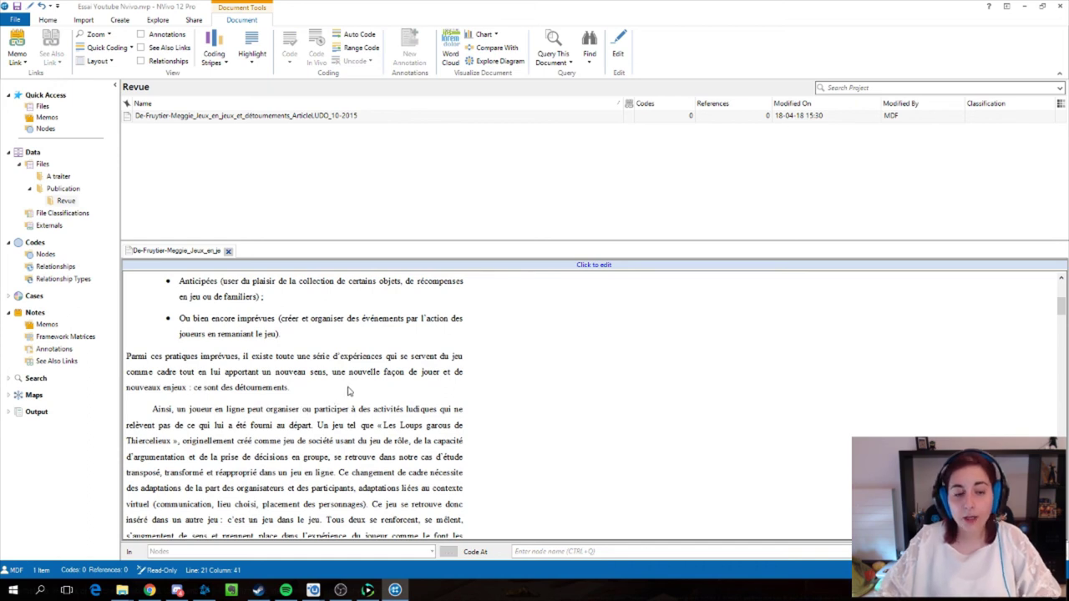
click(591, 264)
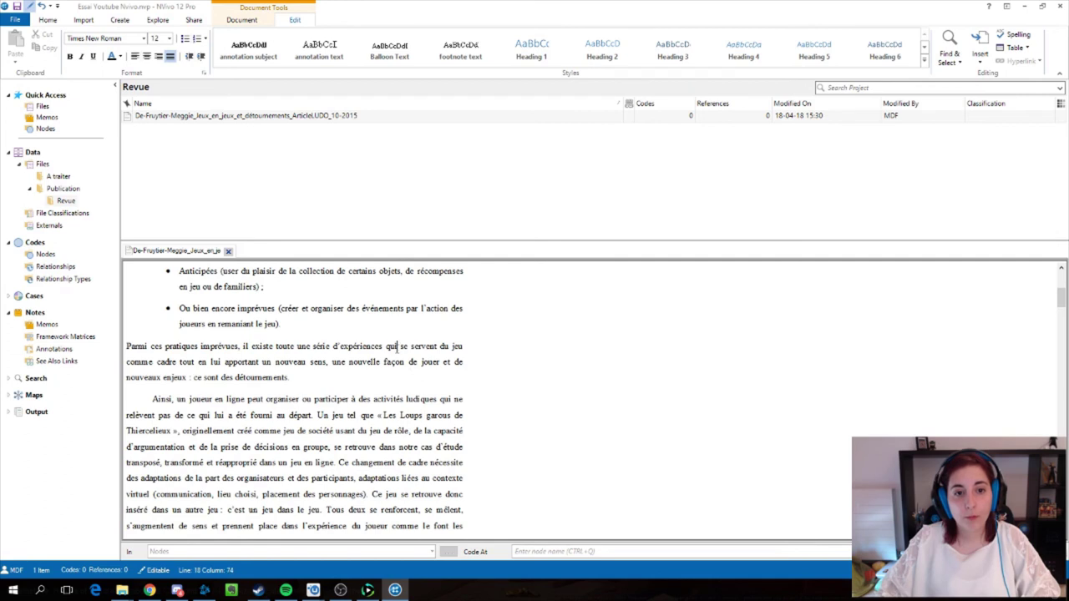
Try adding "qui" after "une série d'expériences qui" in the article, delete the added text and return to the article's beginning
text(qui)
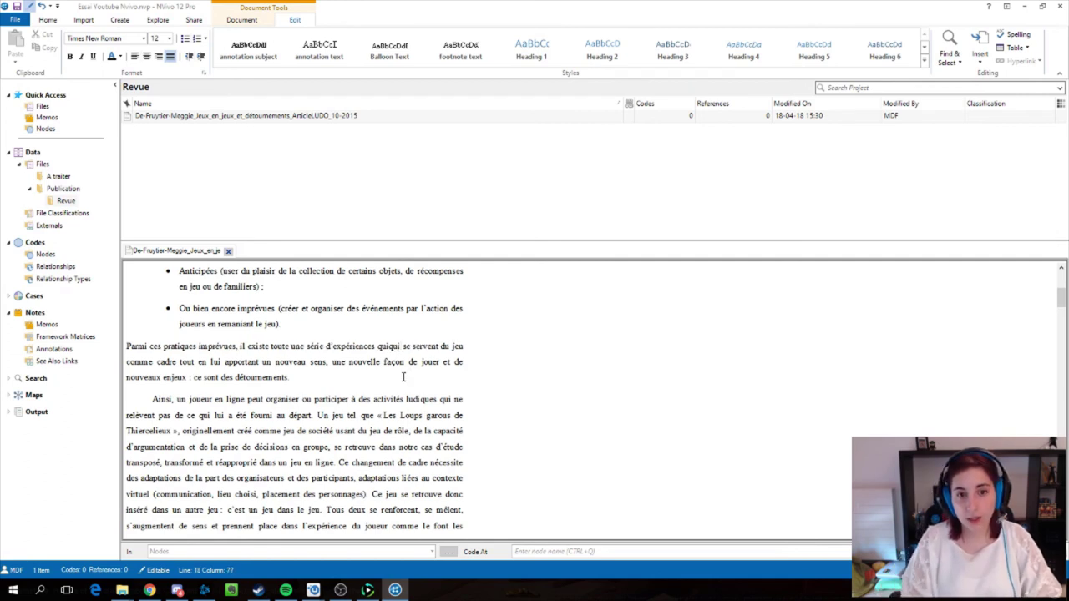
key(BackSpace)
key(BackSpace)
key(BackSpace)
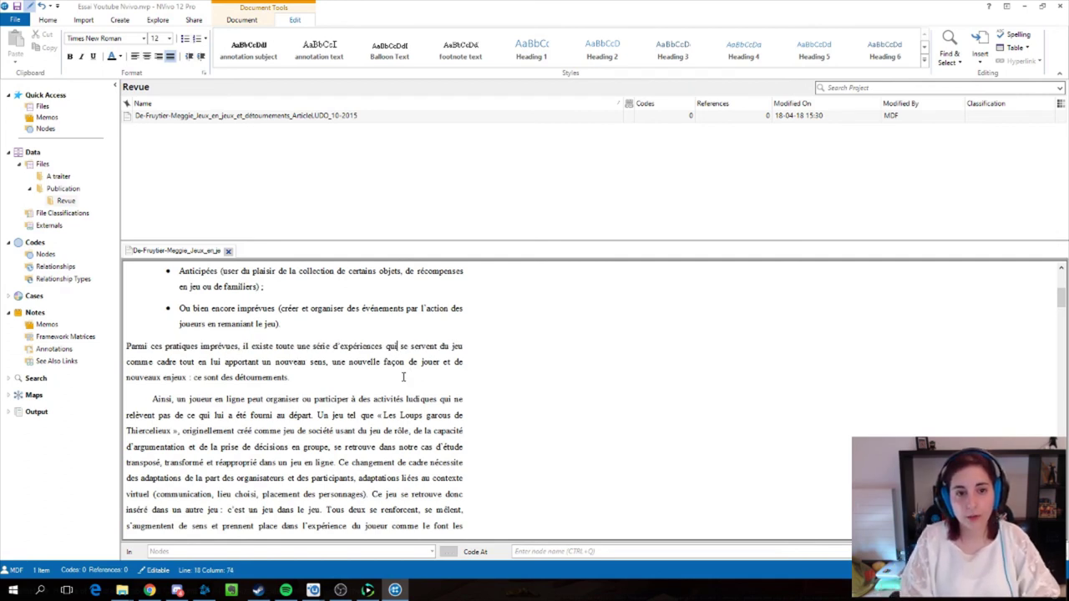
click(572, 344)
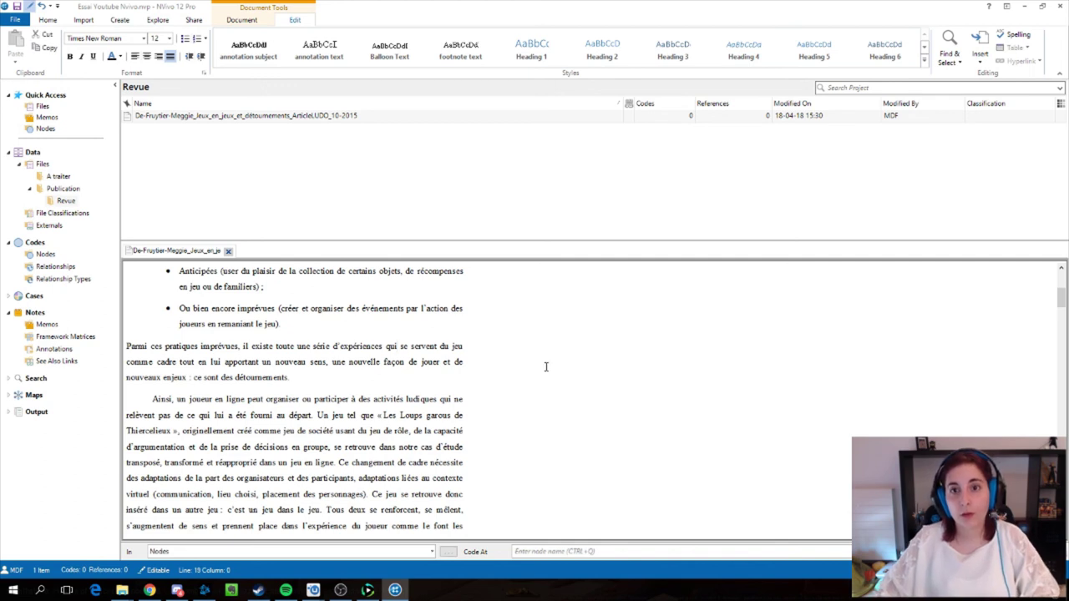
scroll(315, 385, up, 4)
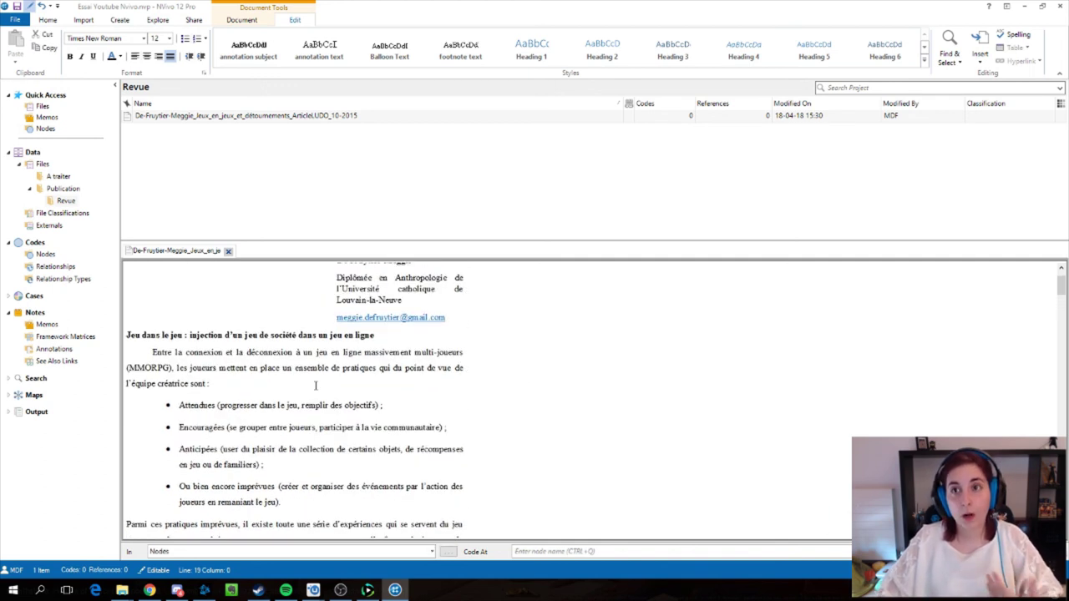
scroll(314, 385, up, 1)
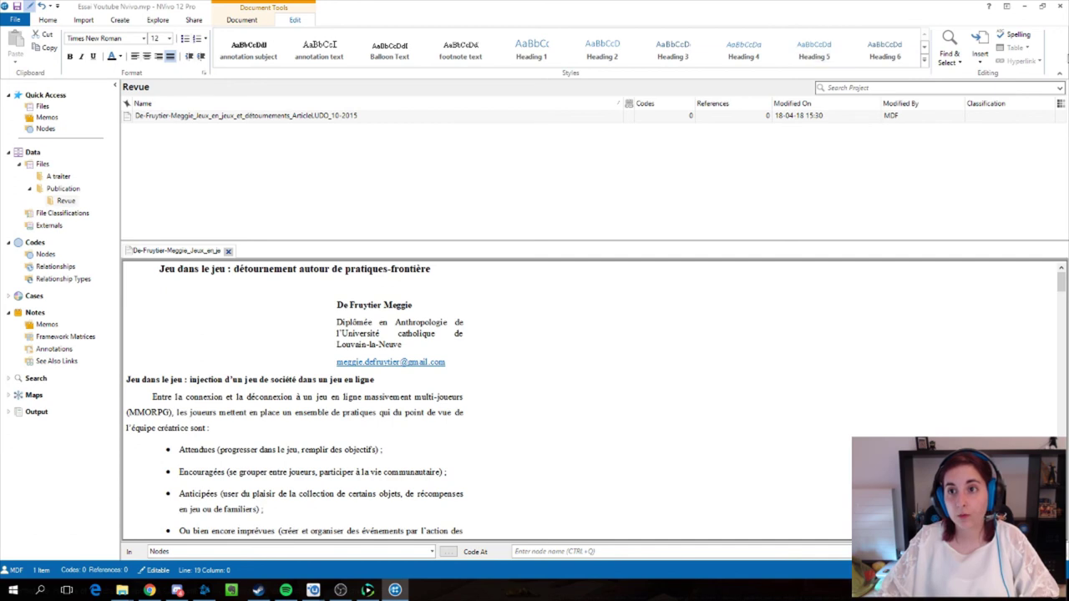